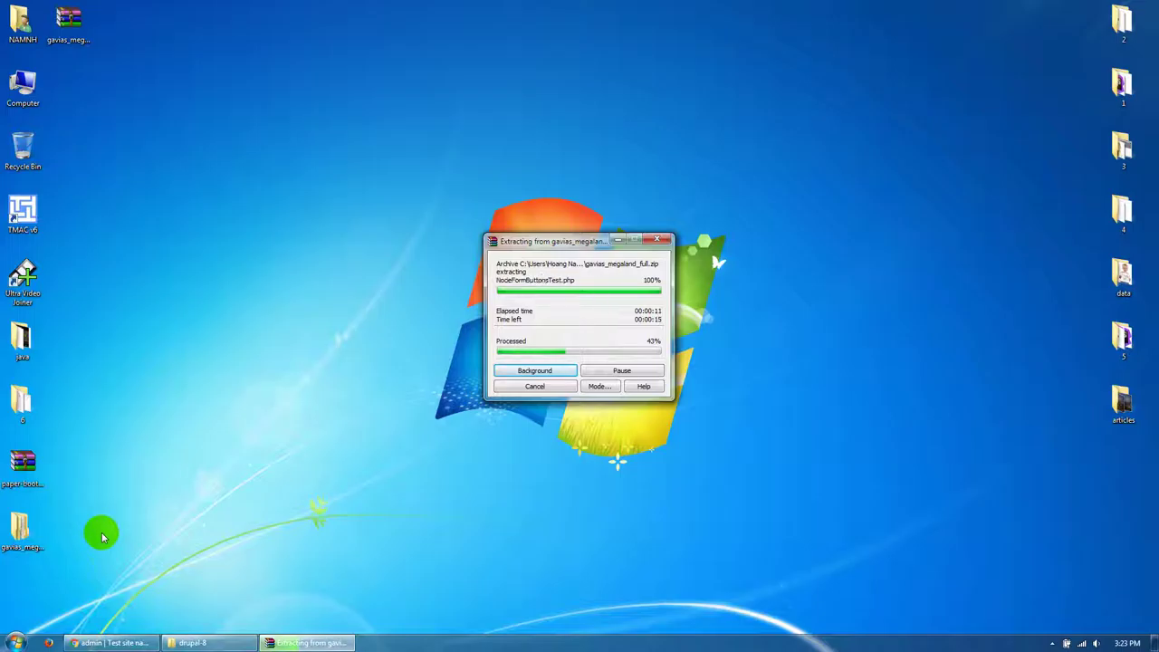
Step: Move the extracted gavias_megaland_full folder on the desktop to just below its archive
left_click(21, 530)
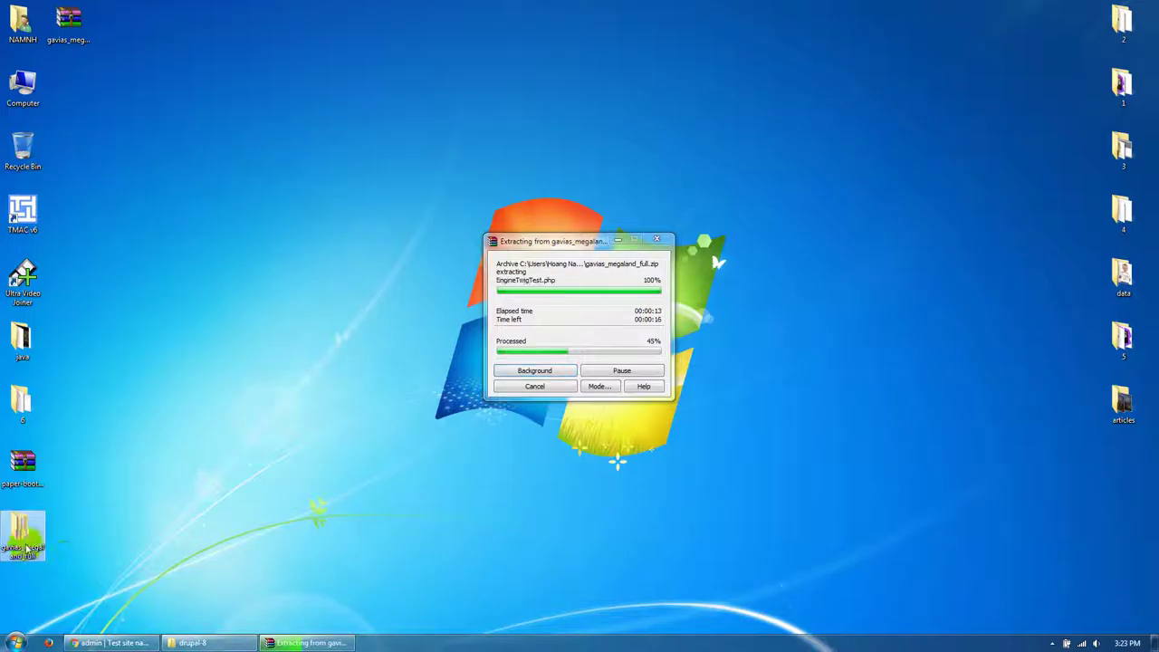
left_click_drag(23, 533, 75, 98)
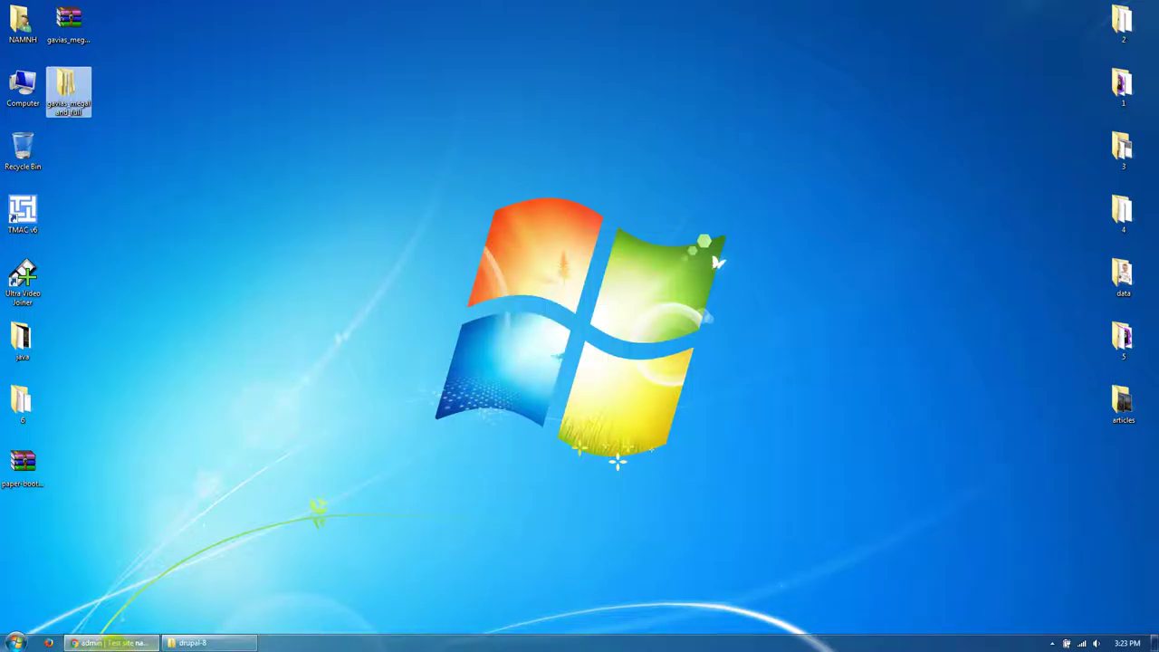
Step: View the home page of the local Drupal test site in the browser and return to the desktop
left_click(110, 643)
left_click(109, 643)
left_click(109, 643)
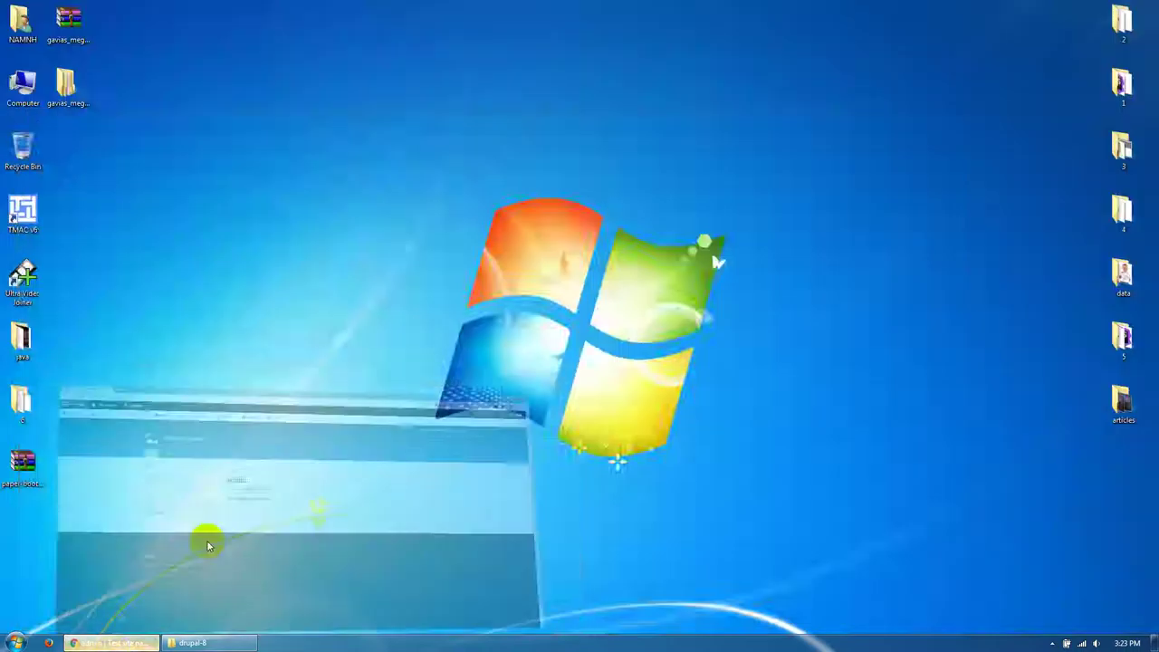
left_click(292, 144)
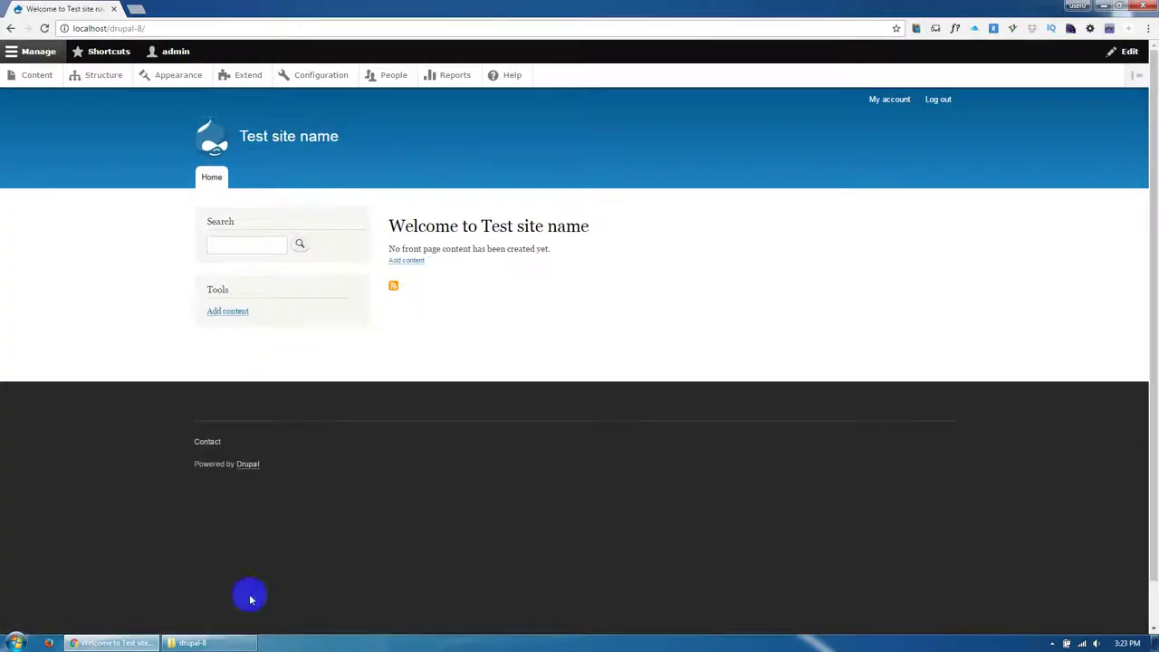
left_click(109, 643)
Step: Open the drupal-8 site folder and the existing-installation folder of gavias_megaland_full in side-by-side windows
left_click(208, 643)
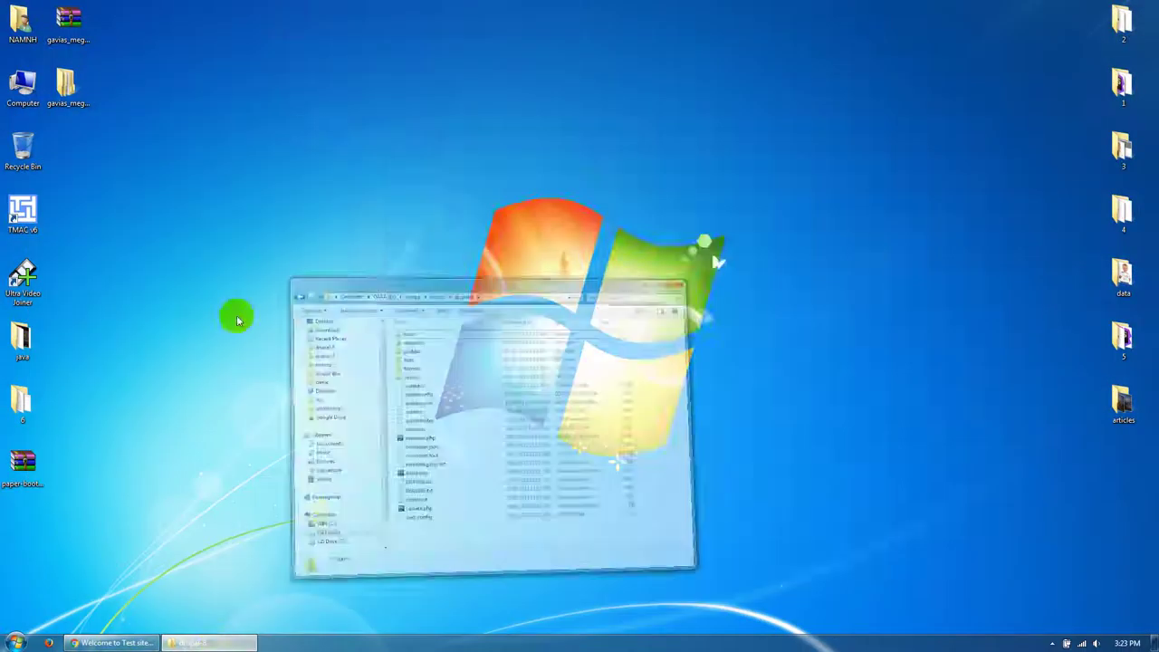
left_click_drag(479, 135, 124, 91)
double_click(65, 86)
left_click(118, 154)
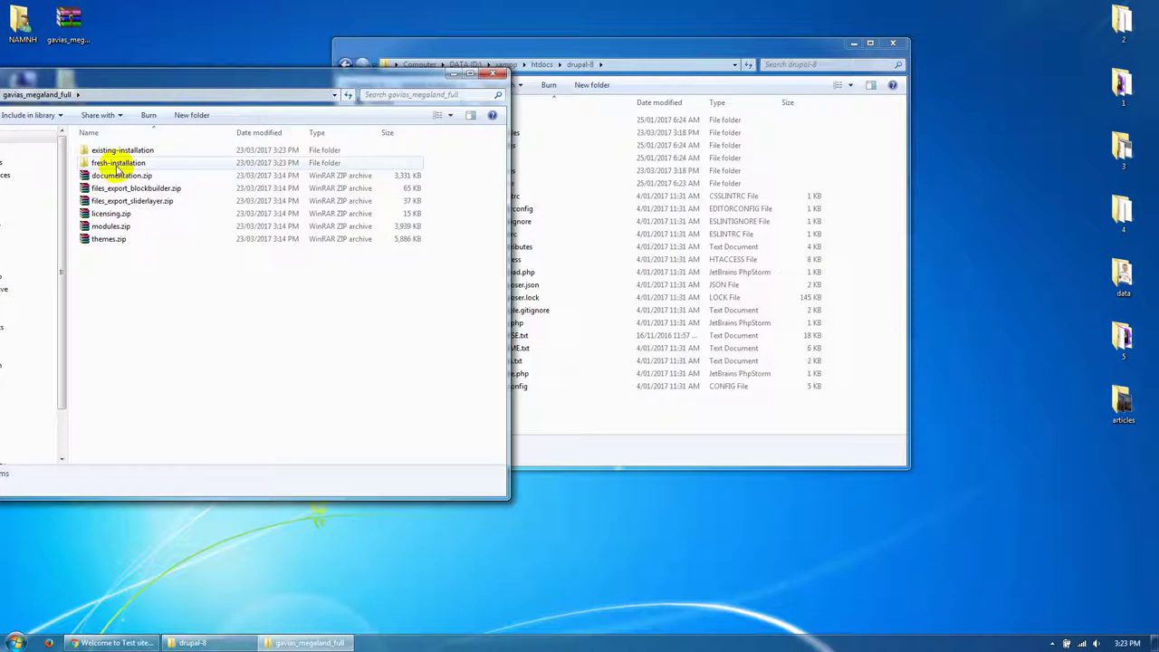
left_click(119, 152)
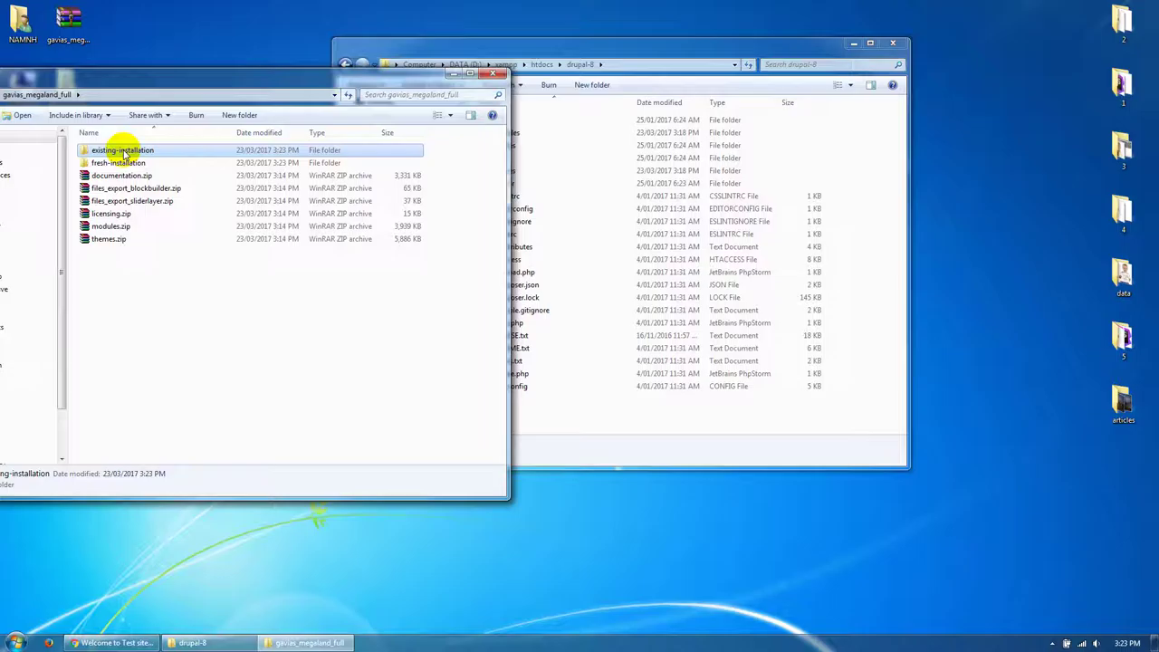
double_click(185, 150)
left_click_drag(524, 49, 631, 49)
Step: Copy all module folders from existing-installation/modules into the modules folder of drupal-8
left_click(113, 153)
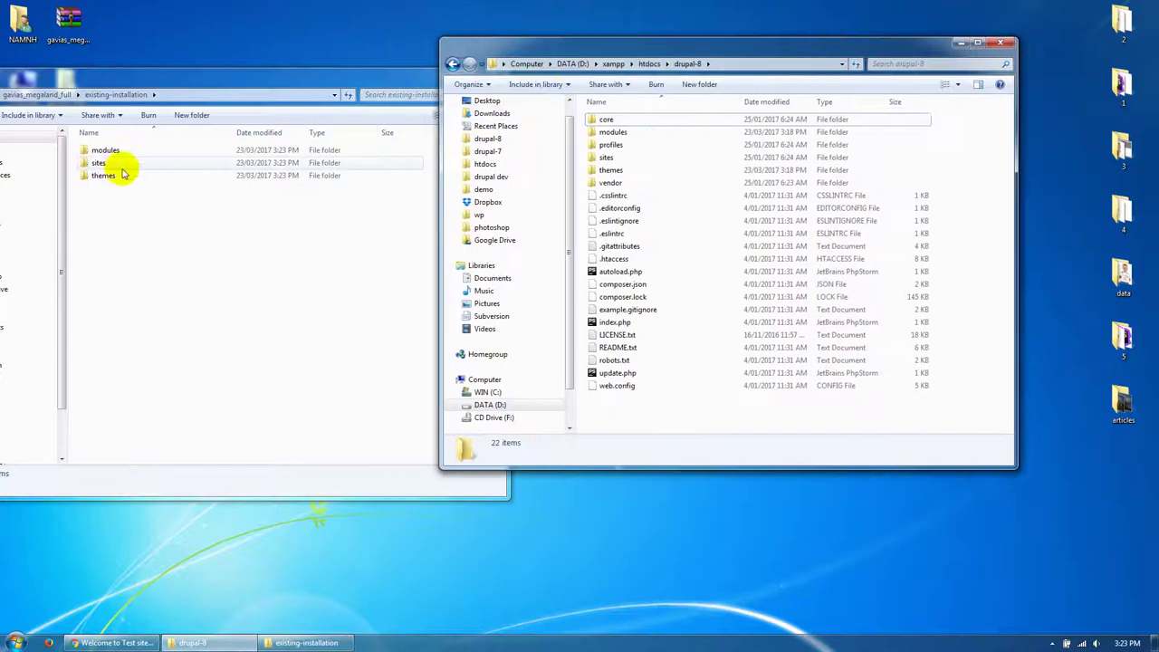
double_click(120, 154)
key("ctrl+a")
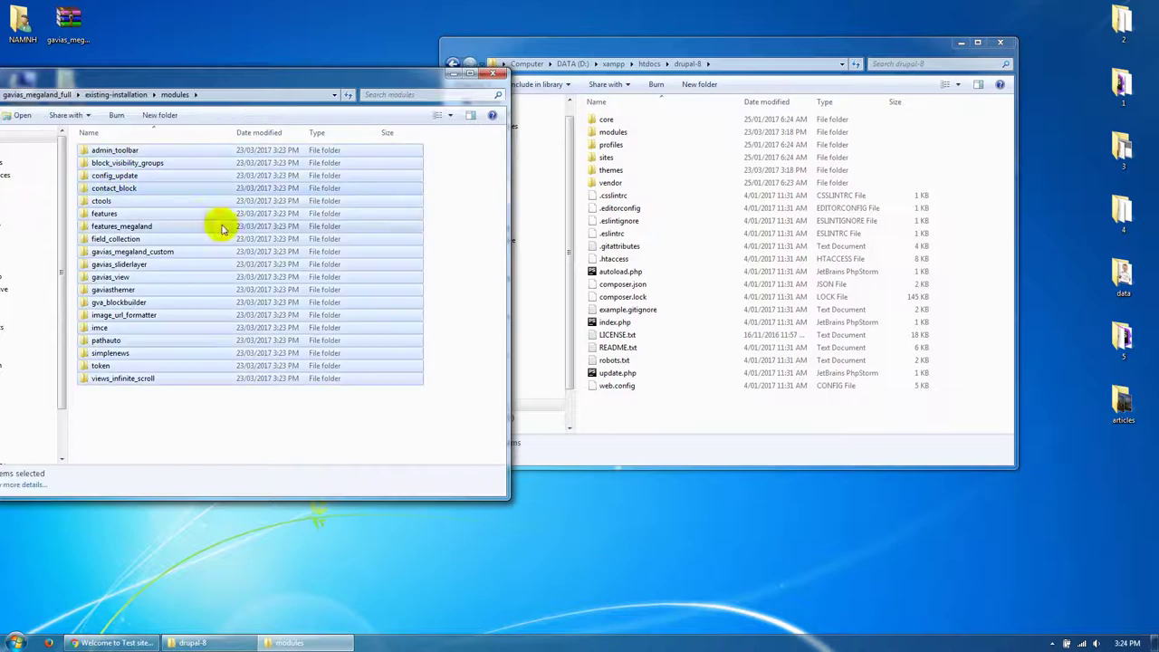
left_click(447, 439)
double_click(605, 132)
Step: Copy the gavias_megaland theme folder from existing-installation/themes into the themes folder of drupal-8
left_click(115, 94)
double_click(117, 162)
left_click(453, 64)
double_click(616, 170)
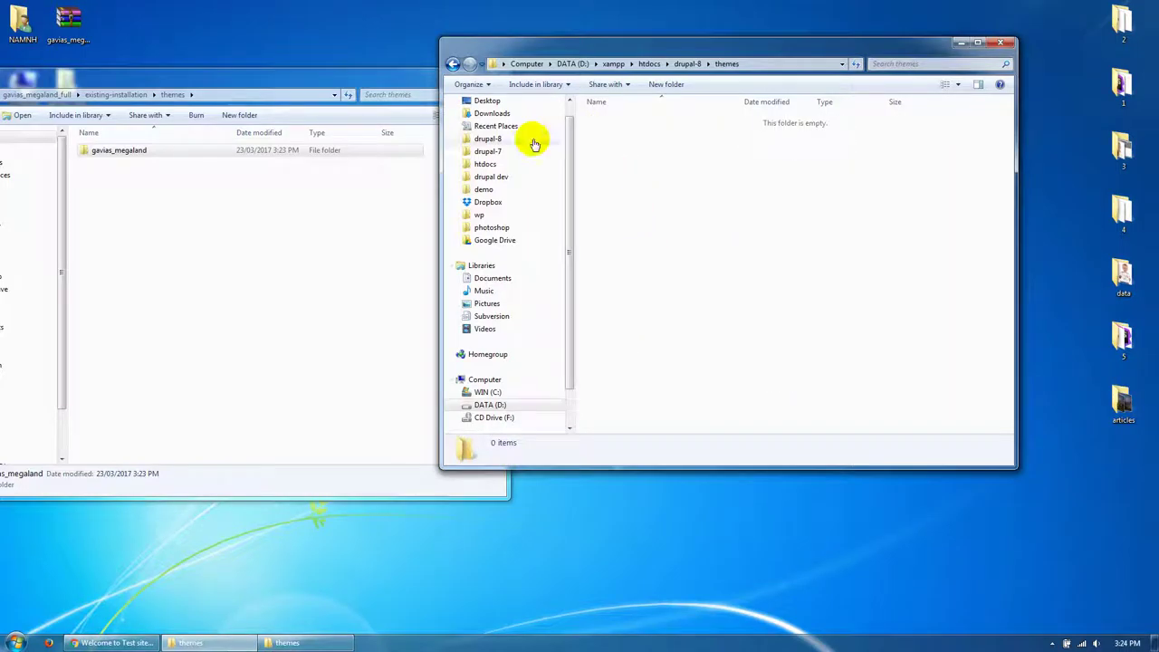
key("ctrl+v")
left_click(453, 64)
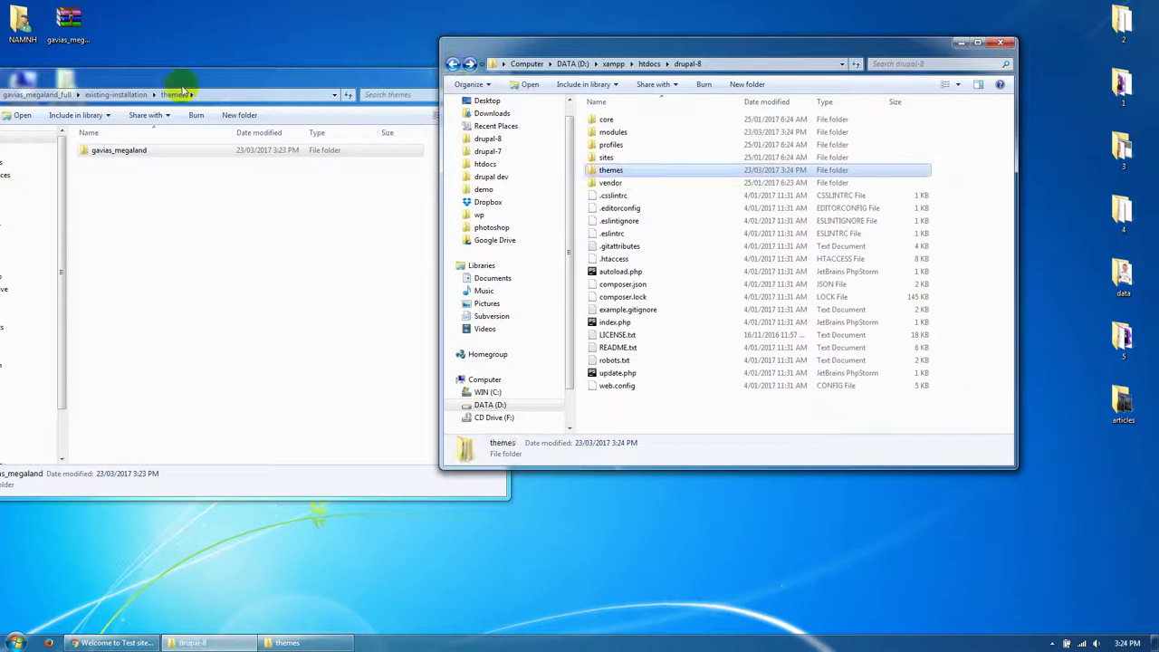
Step: Copy the default folder from existing-installation/sites into the sites folder of drupal-8
left_click(116, 94)
double_click(103, 163)
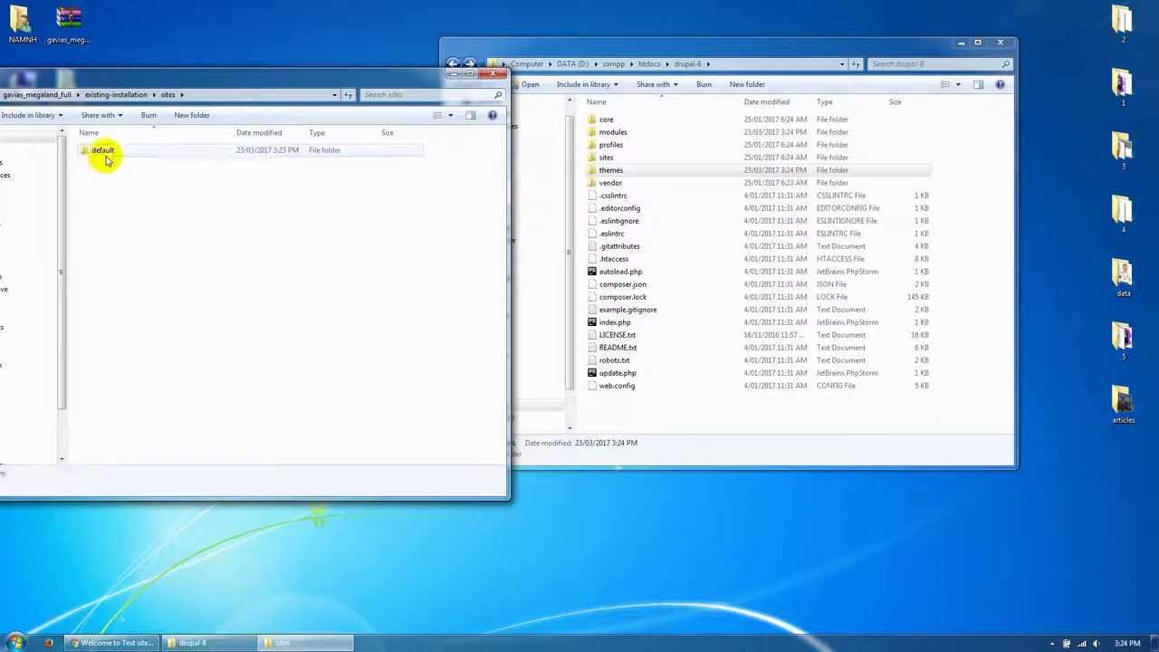
left_click(105, 158)
double_click(606, 157)
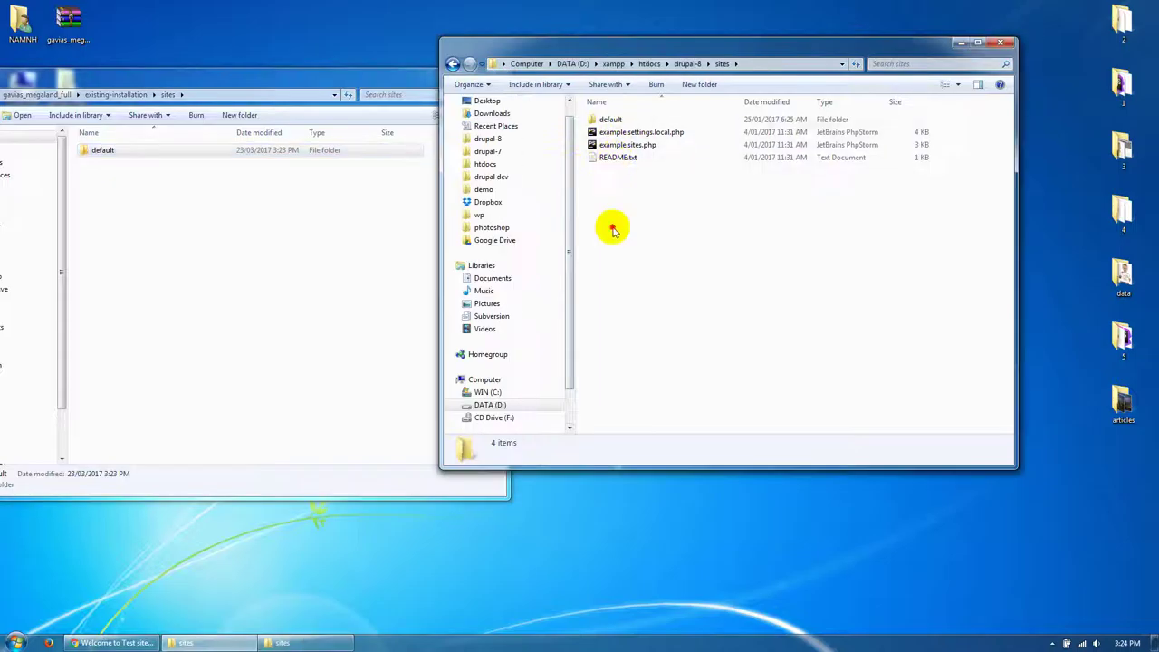
key("ctrl+v")
Step: Merge all folders that share a name and leave every conflicting file uncopied
left_click(621, 434)
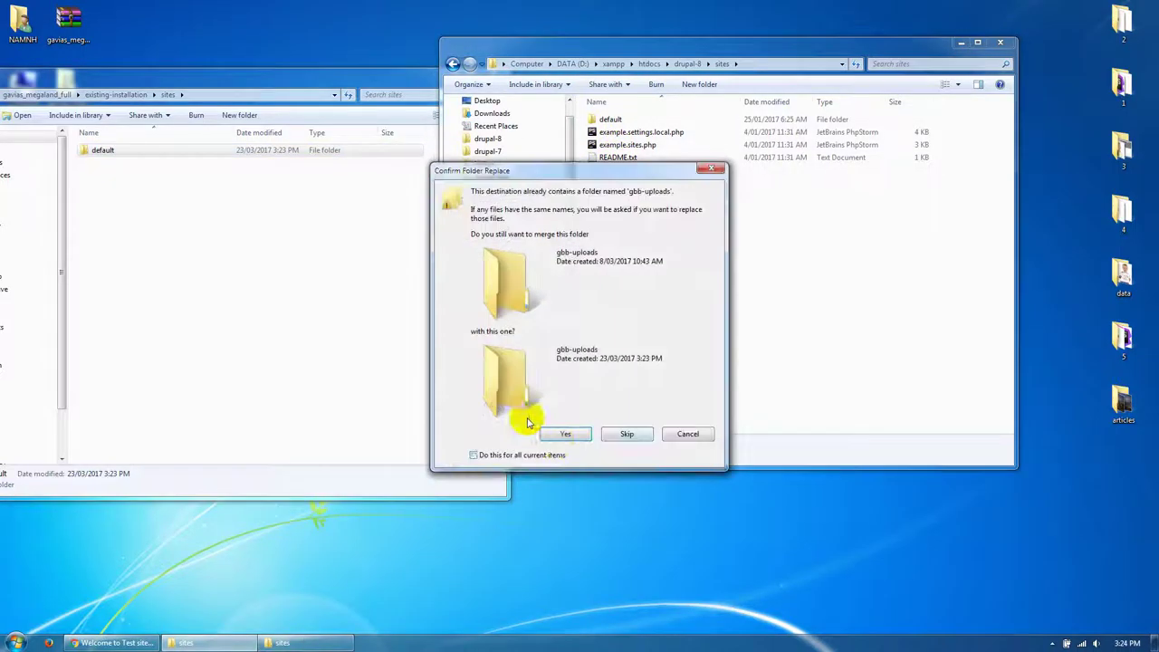
left_click(493, 455)
left_click(557, 435)
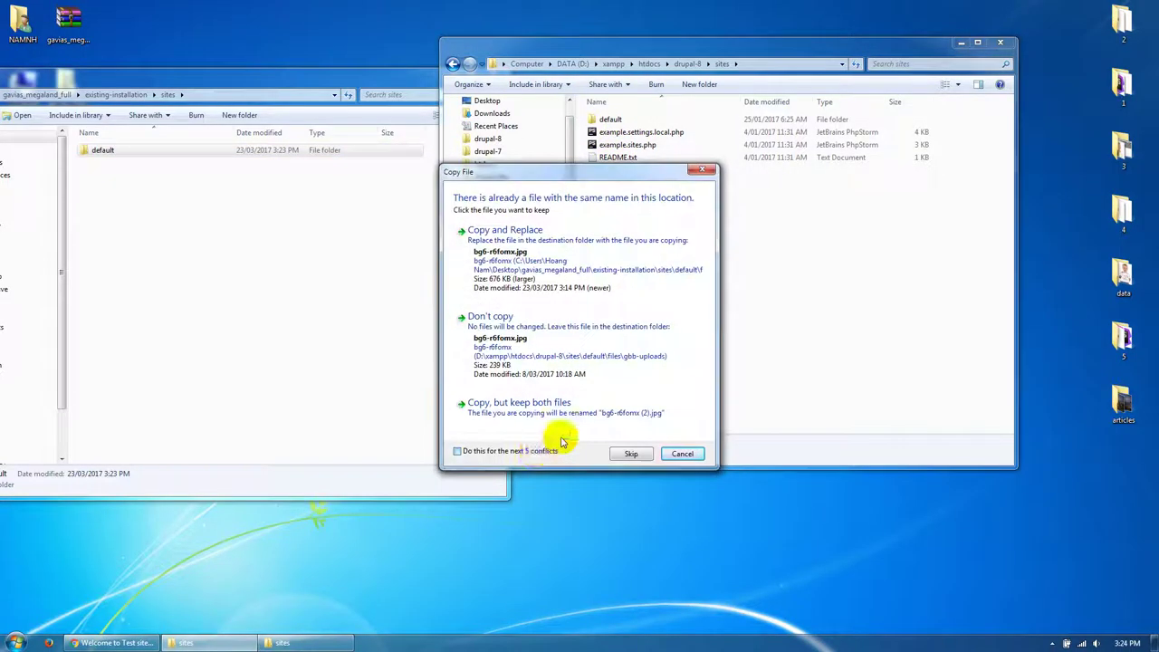
left_click(531, 450)
left_click(491, 316)
Step: Switch to the Drupal site in the browser, install the Gavias Megaland theme and set it as default
left_click(110, 642)
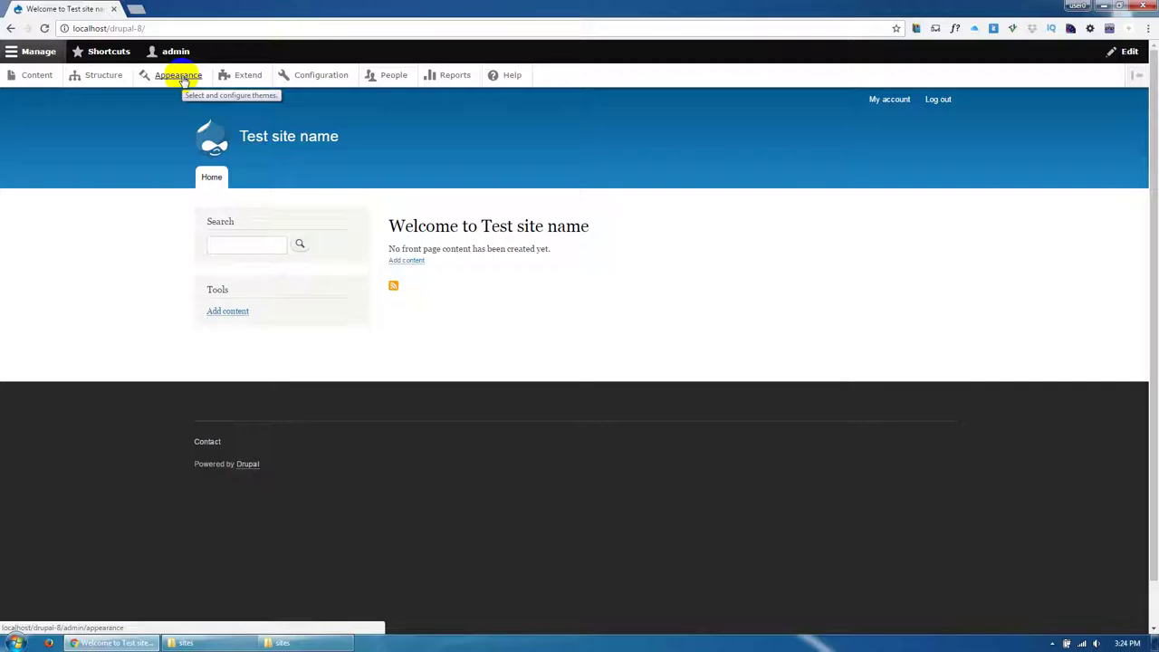
left_click(181, 77)
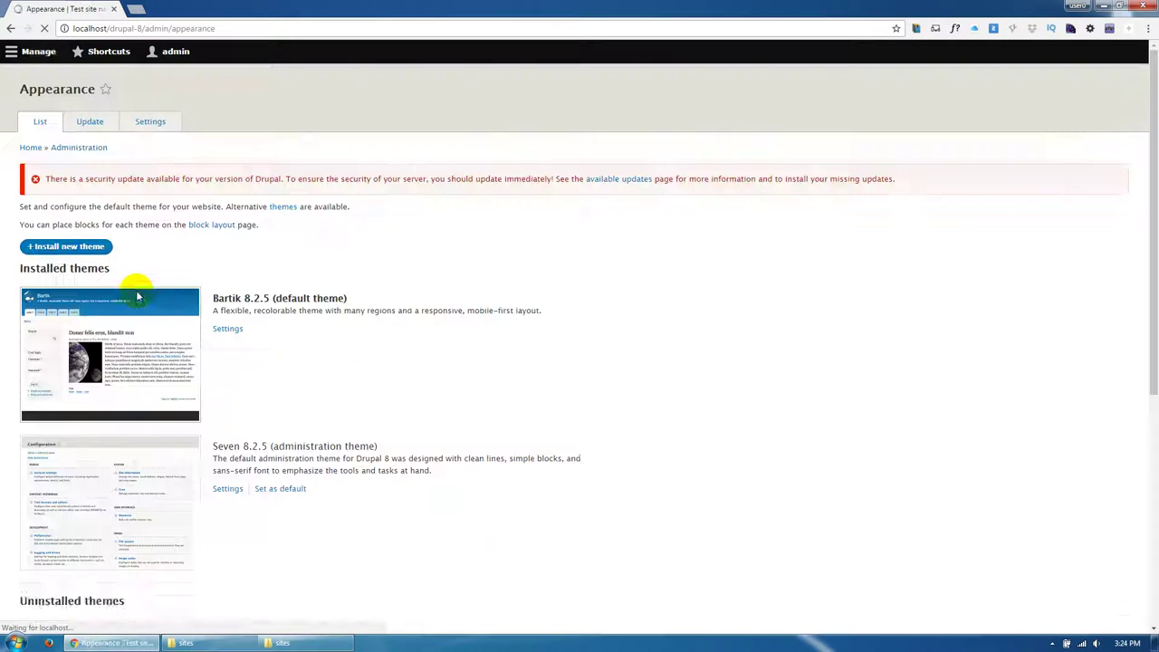
scroll(391, 480, "down", 3)
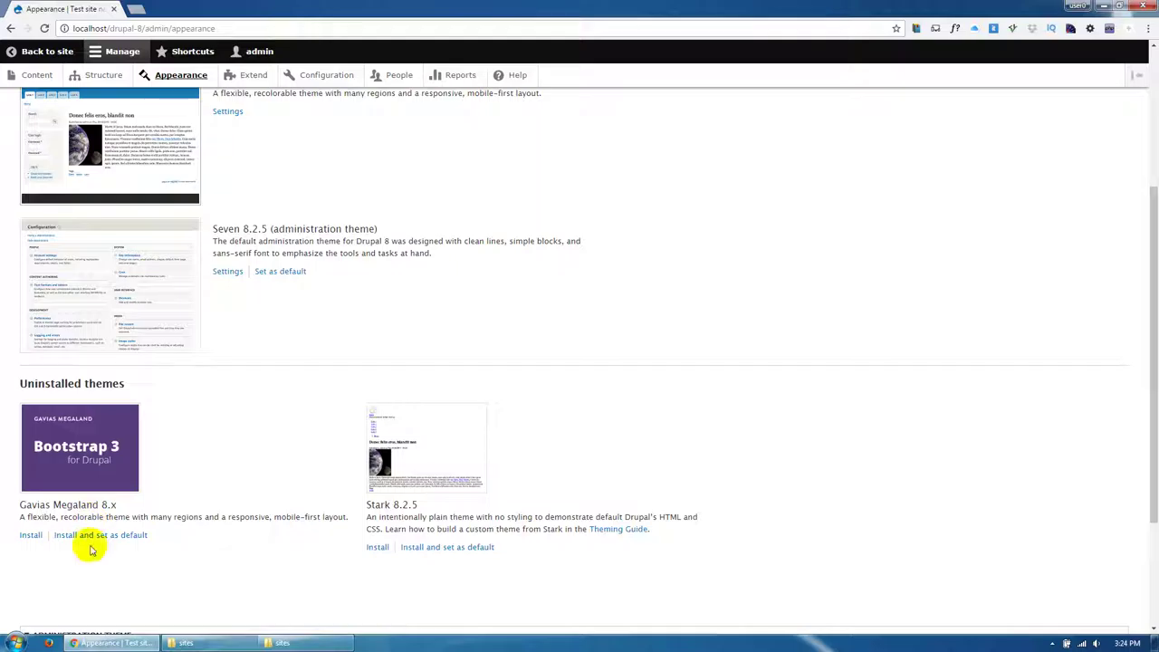
left_click(129, 542)
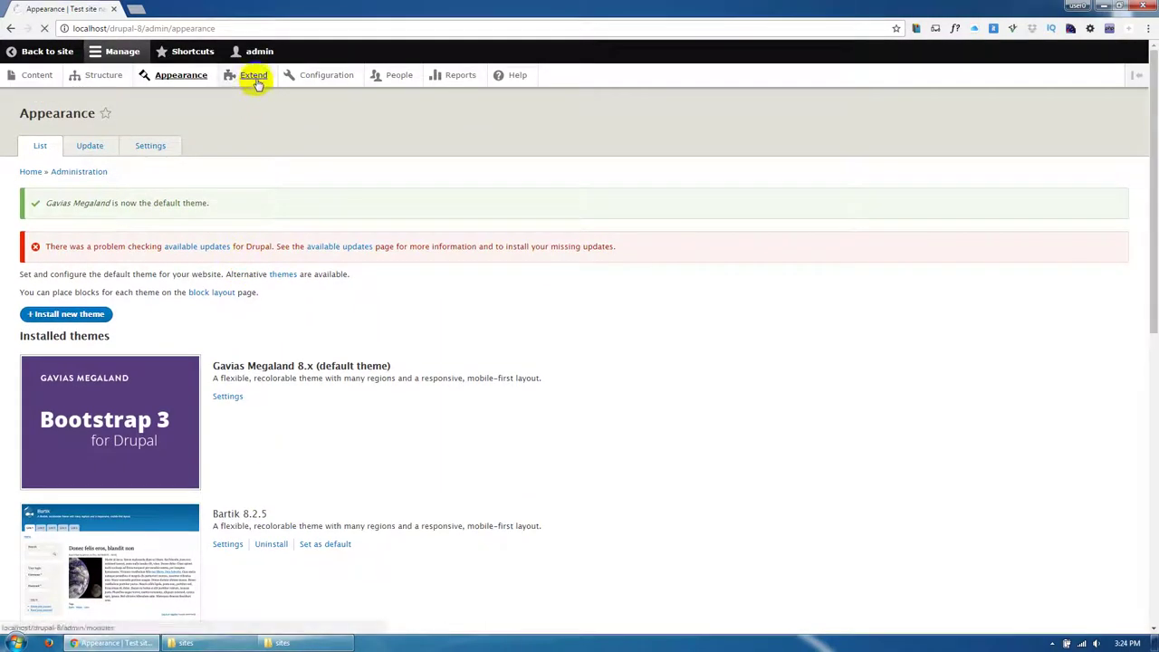
Step: Filter the modules by "gavias" and install Gavias Themer, Block Builder v2, Custom View, Megaland Themer and SliderLayer
left_click(260, 87)
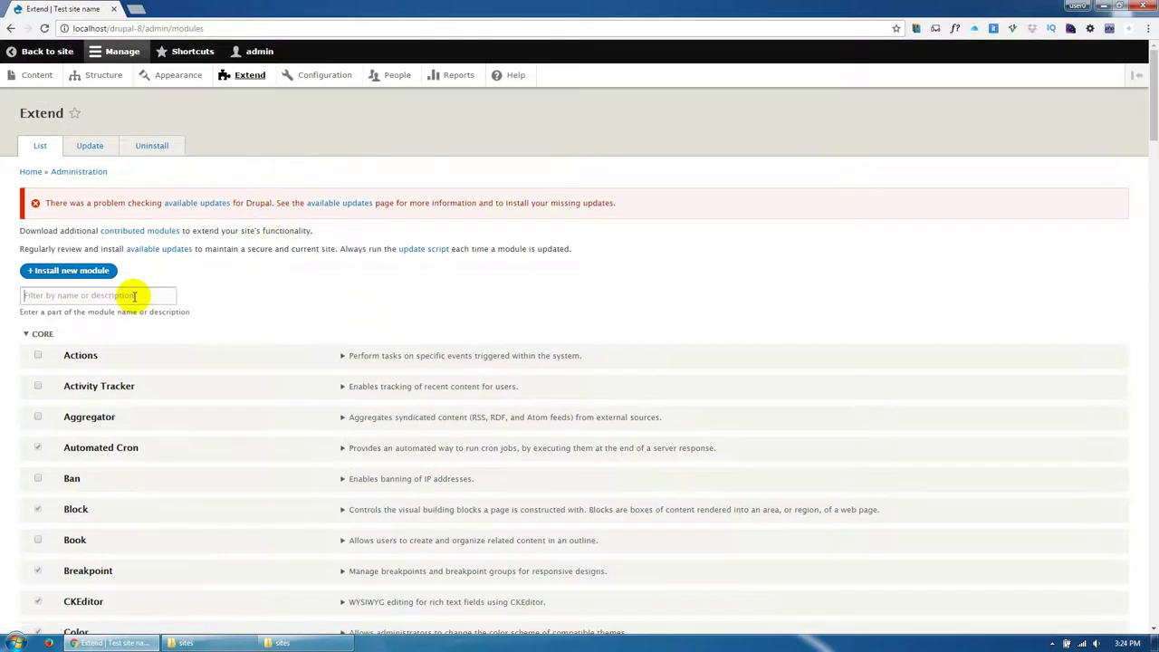
left_click(134, 295)
type("gavias")
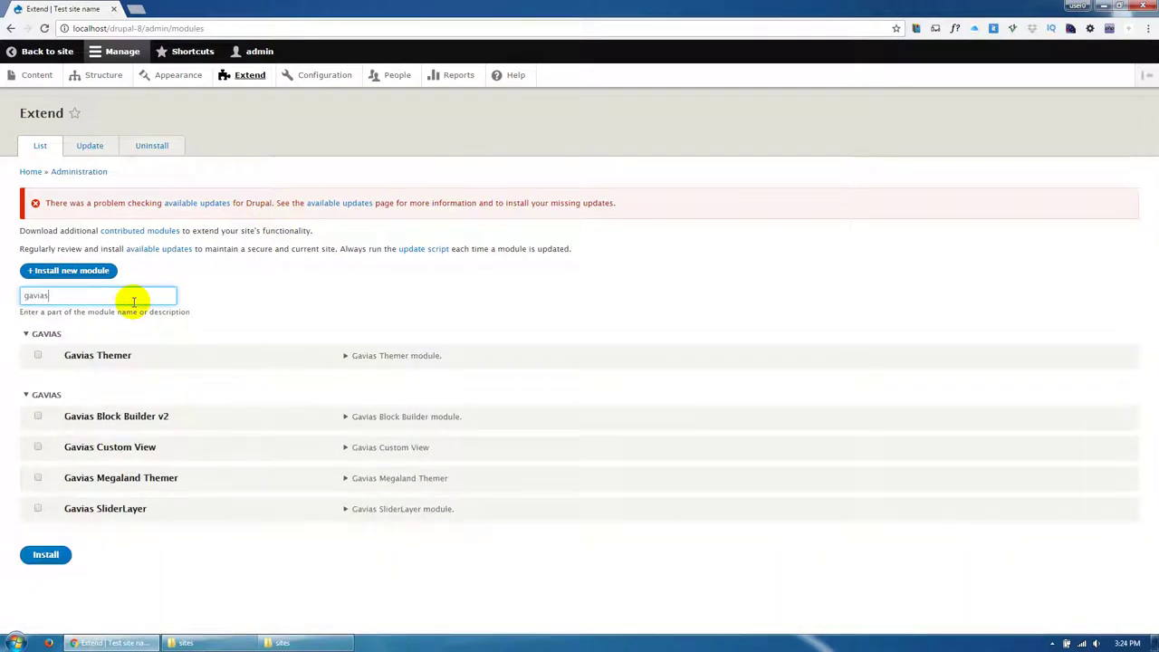
left_click(104, 356)
left_click(114, 417)
left_click(110, 451)
left_click(103, 477)
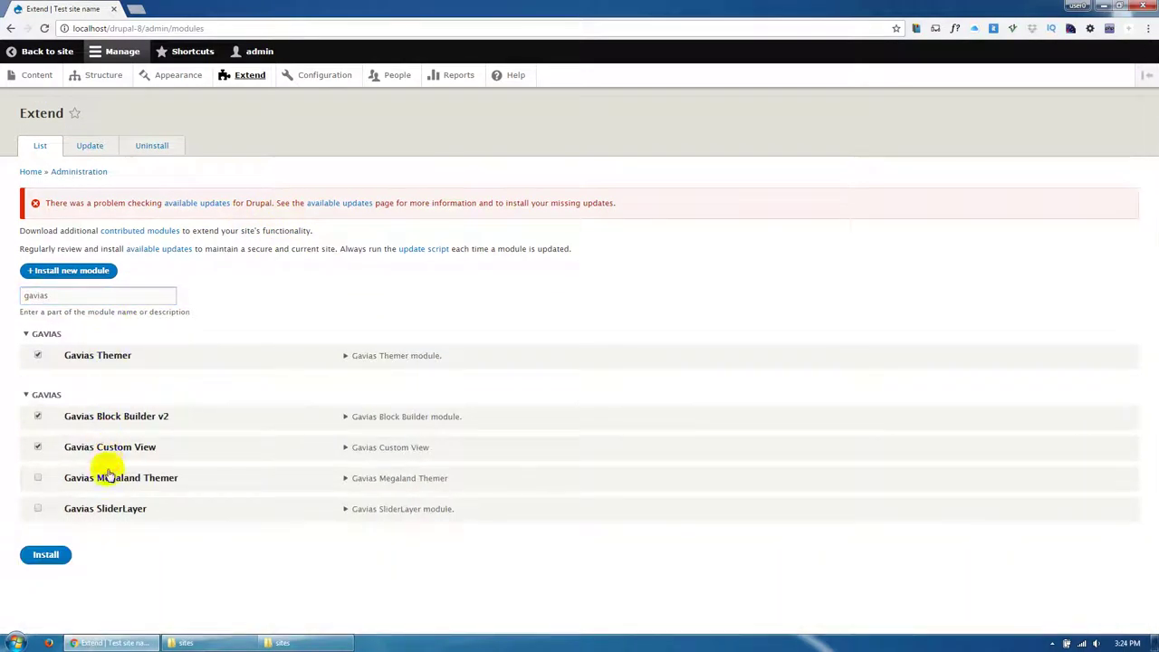
left_click(106, 510)
left_click(45, 554)
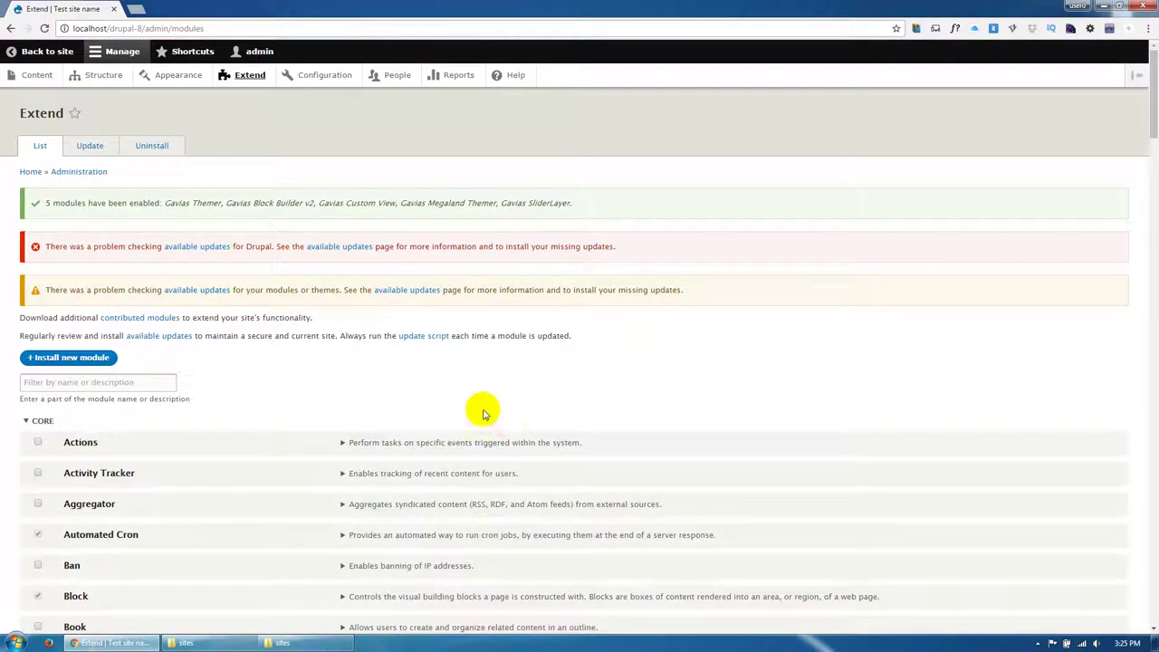
Step: Filter the modules by "mega" and install Features Megaland together with its required modules
left_click(152, 381)
type("mega")
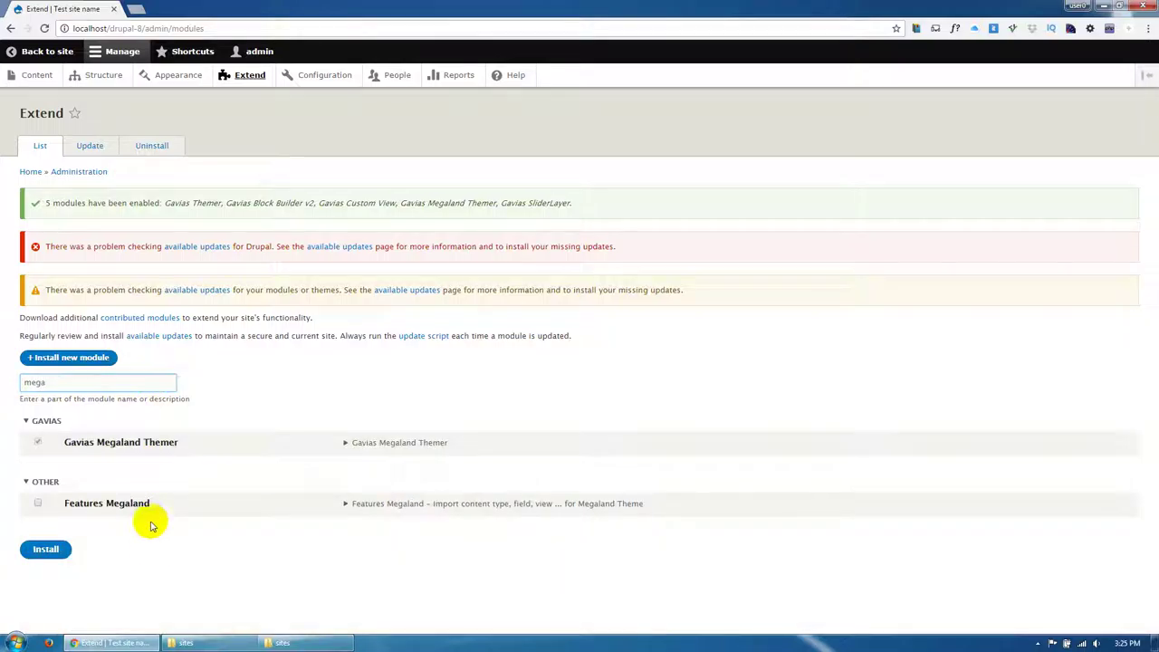
left_click(88, 514)
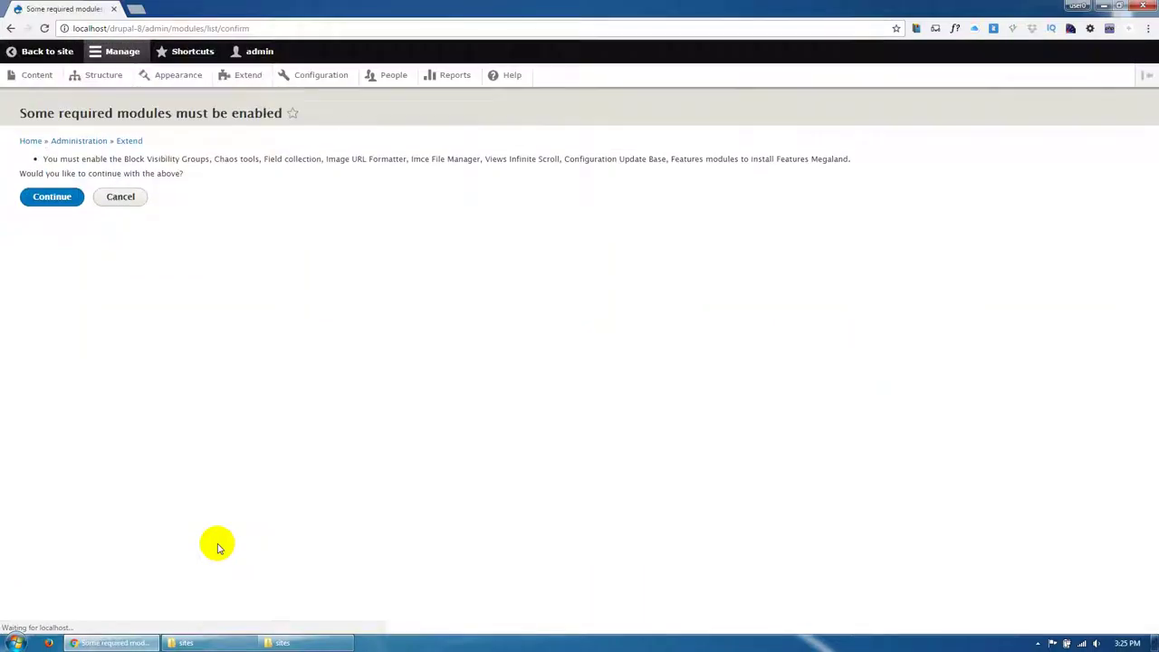
left_click(57, 197)
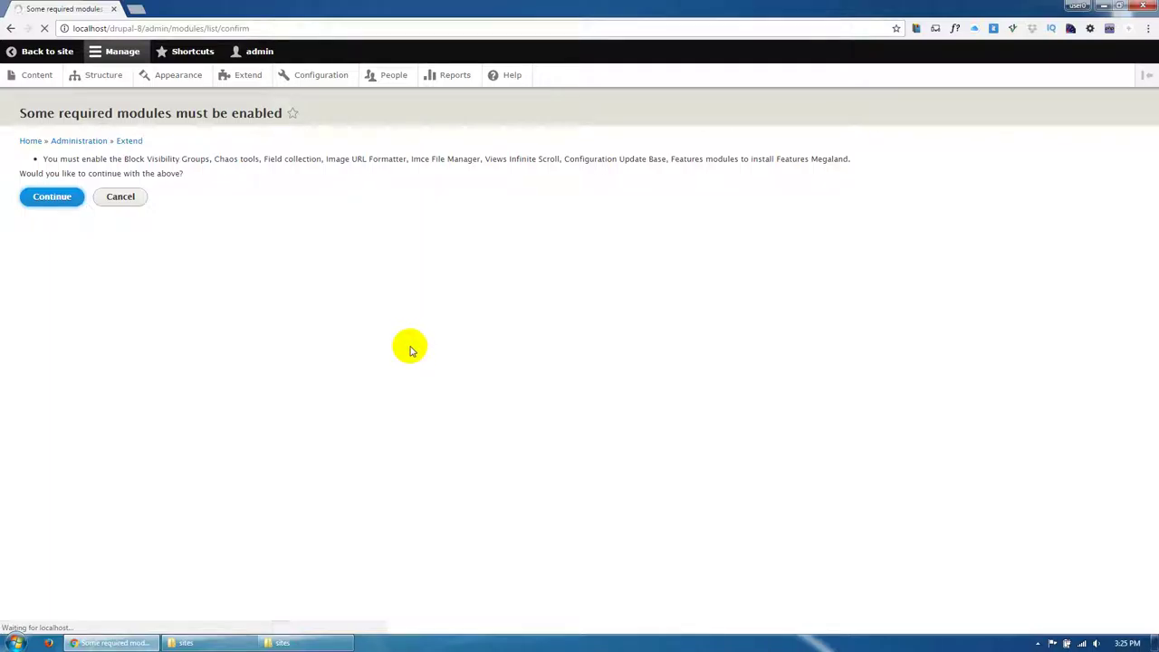
mouse_move(225, 650)
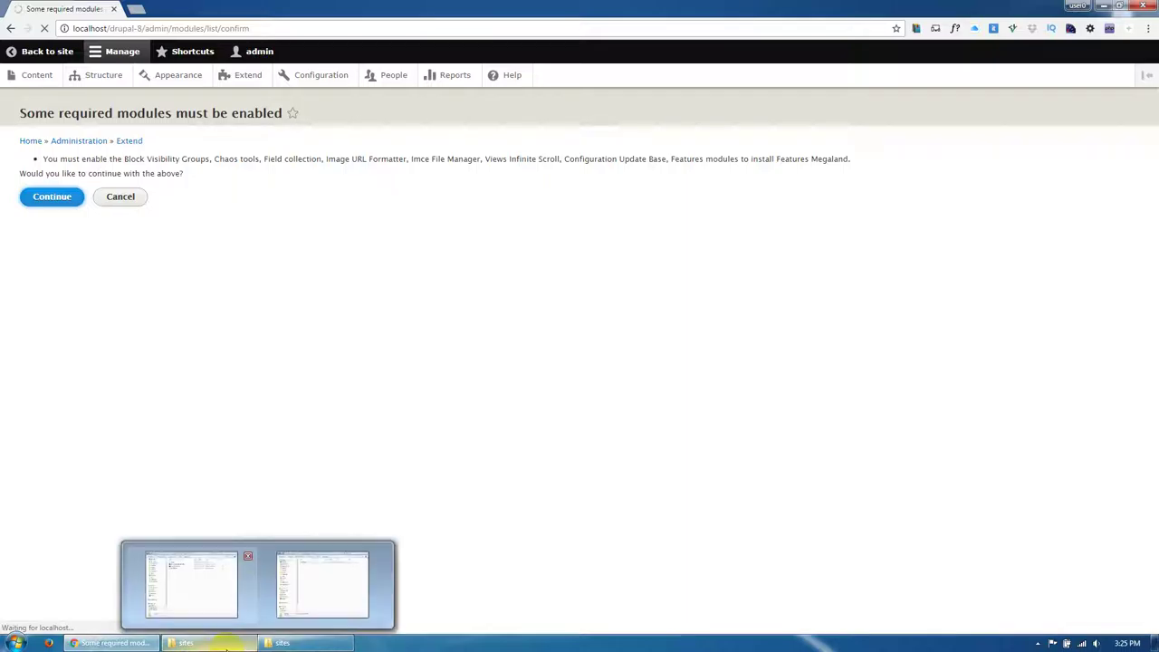
left_click(191, 584)
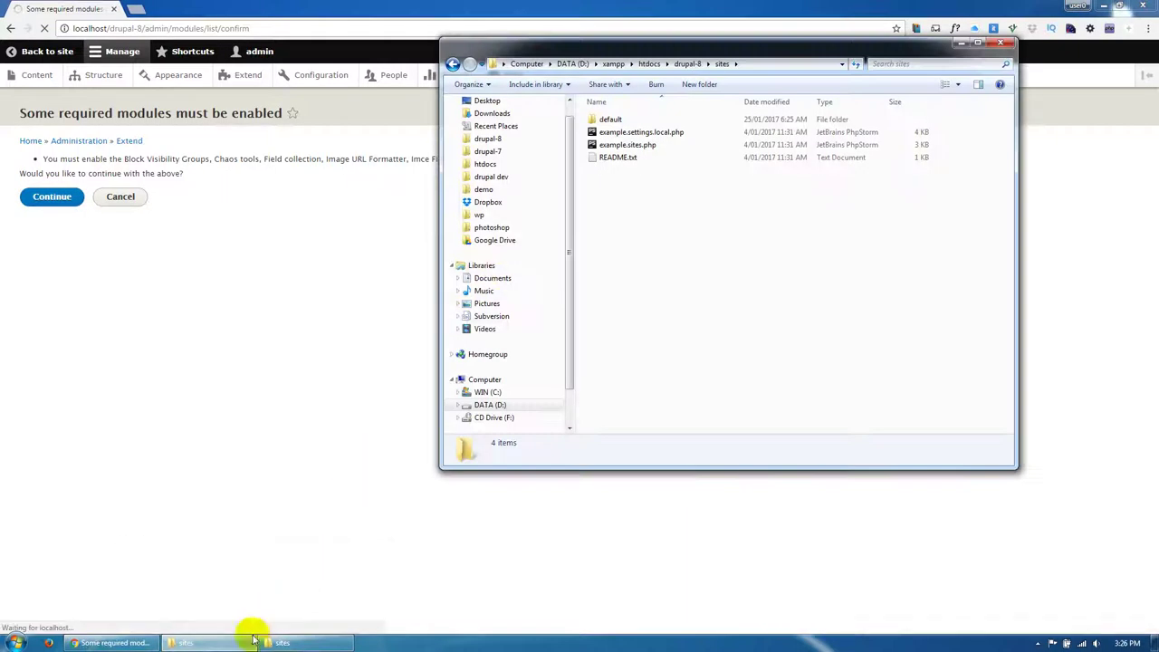
left_click(245, 648)
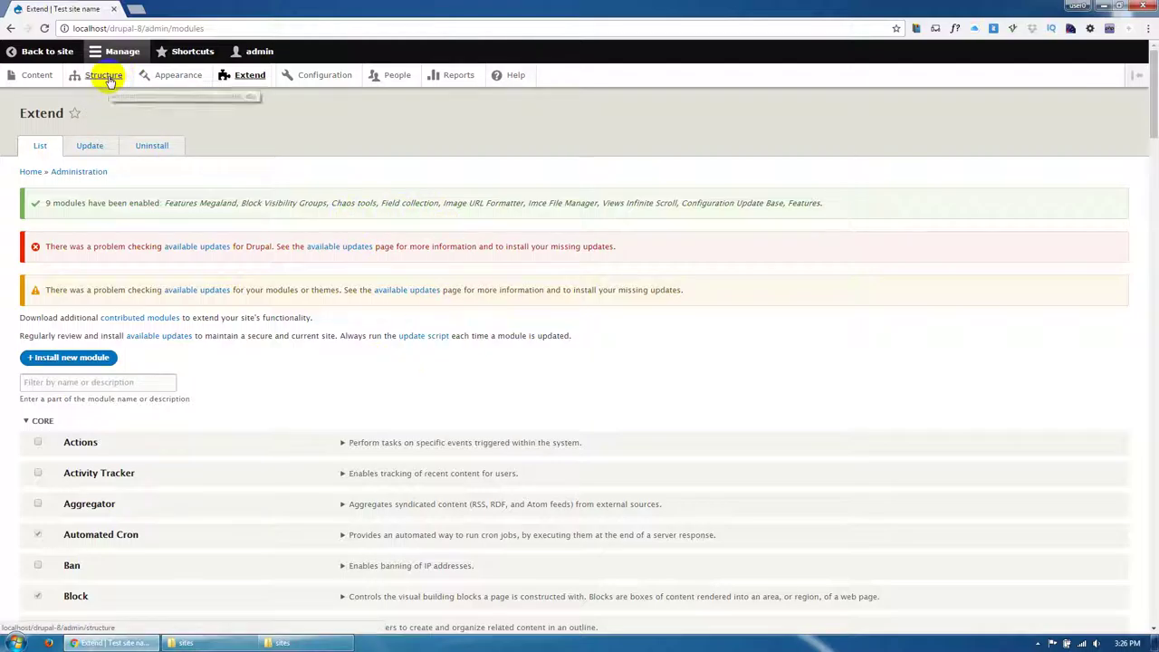
Step: Examine the site's content types and its list of views under the site structure
left_click(113, 84)
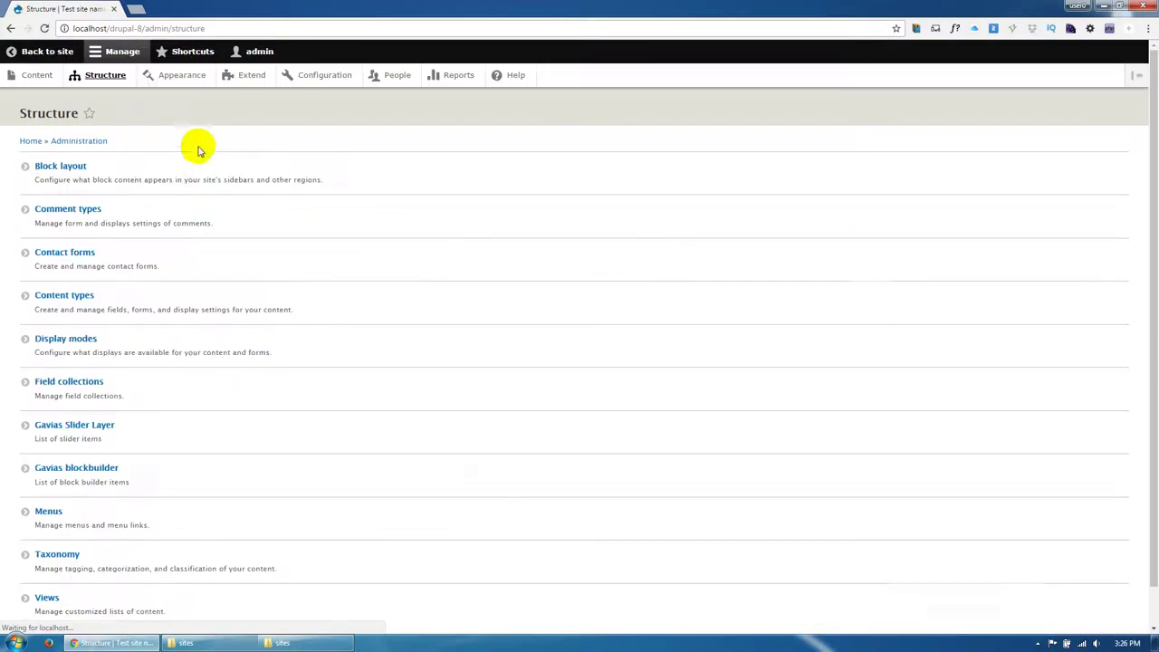
left_click(80, 295)
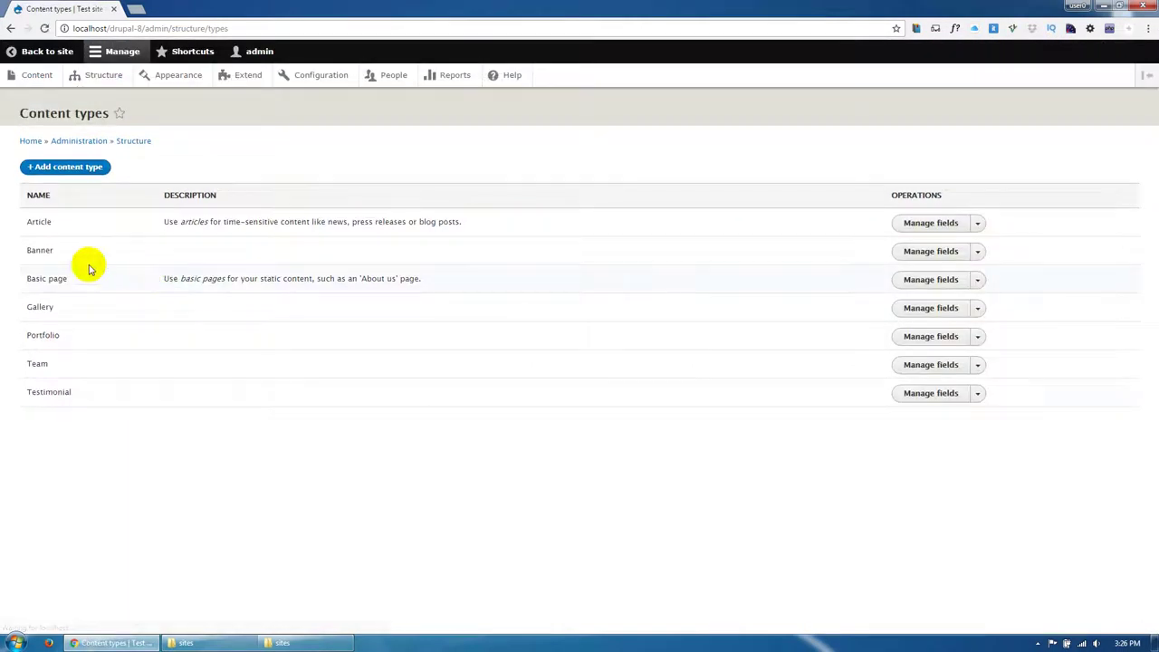
left_click(83, 74)
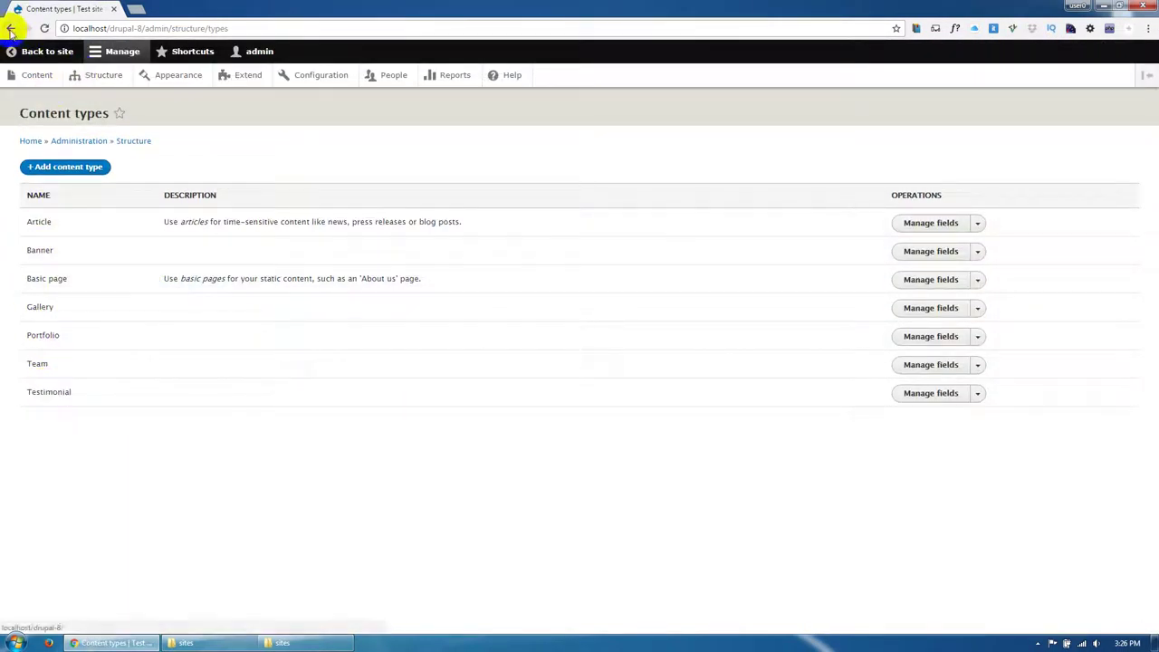
scroll(81, 457, "down", 2)
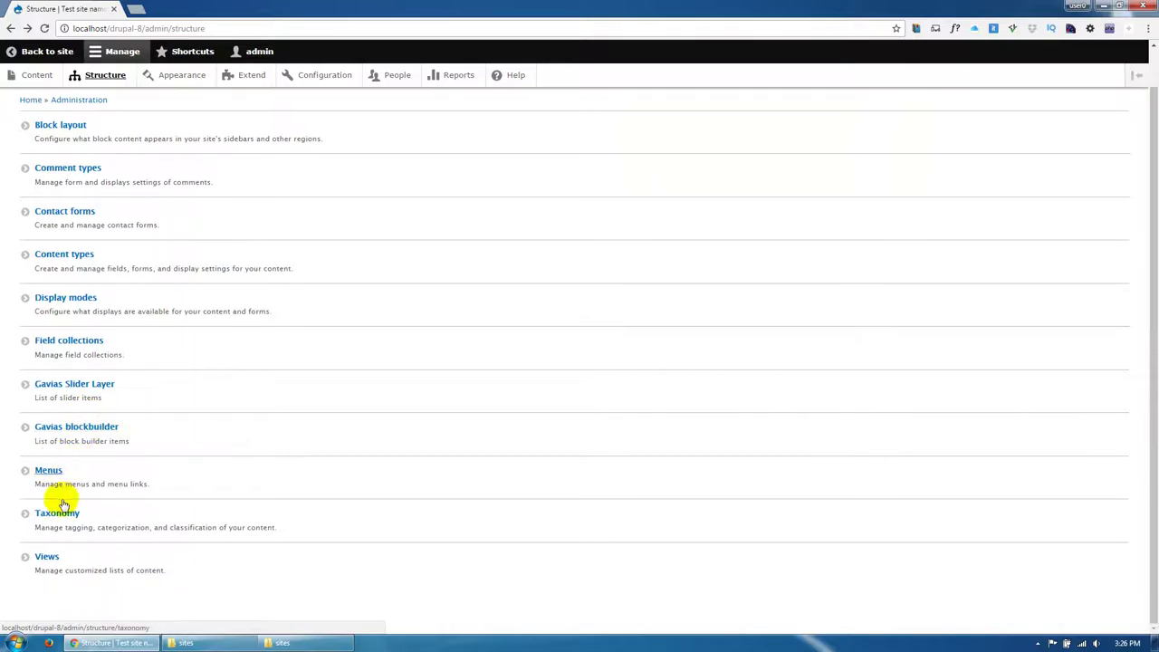
left_click(47, 556)
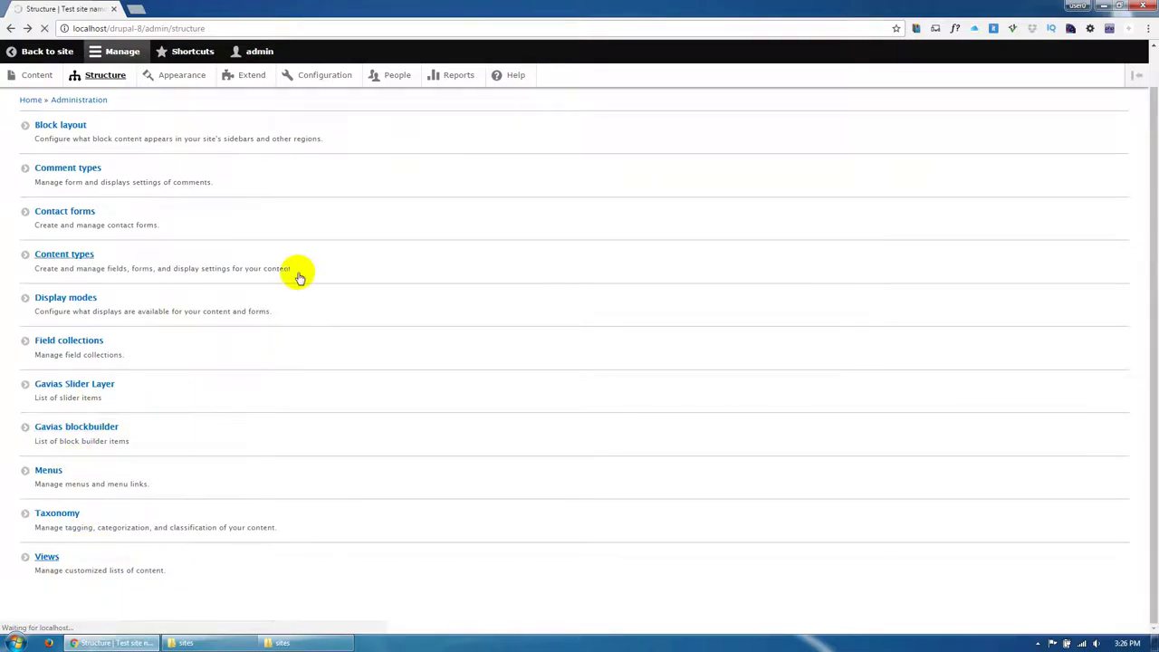
scroll(90, 272, "down", 3)
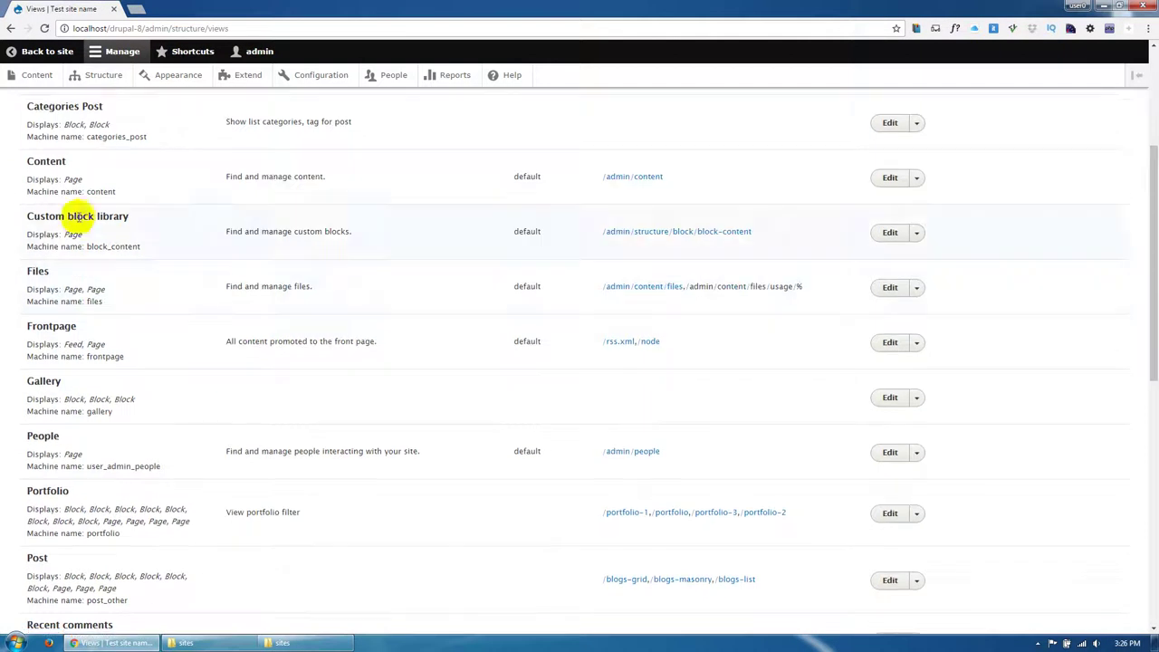
Step: Review the rest of the views list, including Portfolio, Post, Team and Testimonial, and check the content overview
scroll(47, 373, "down", 2)
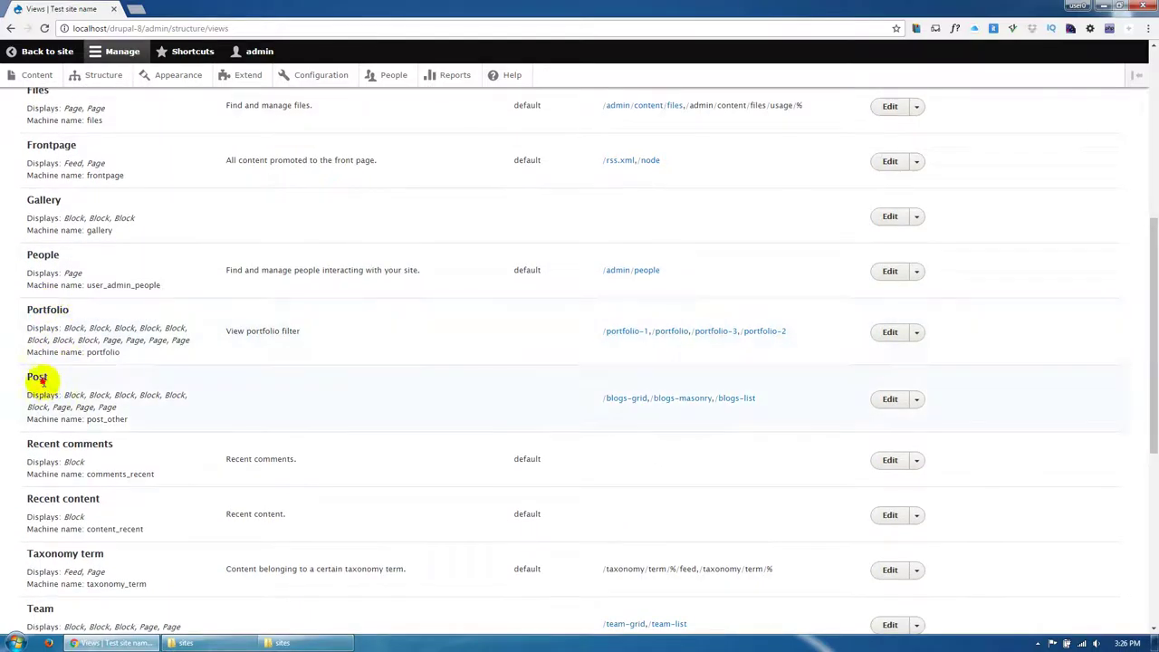
scroll(68, 450, "down", 1)
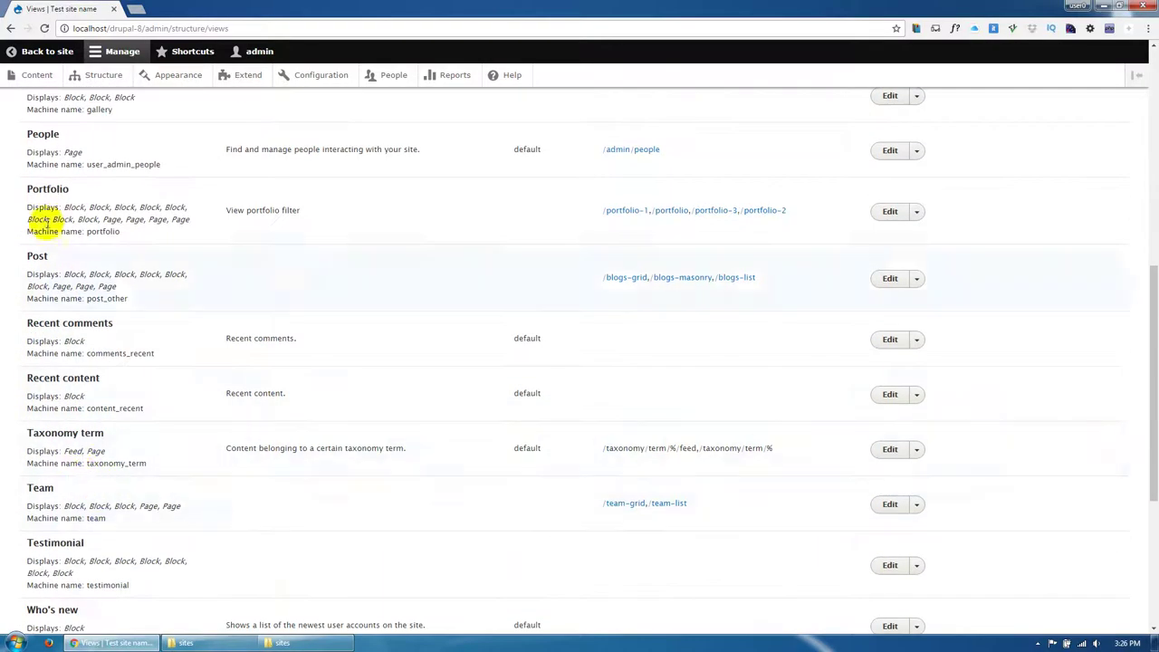
left_click(38, 75)
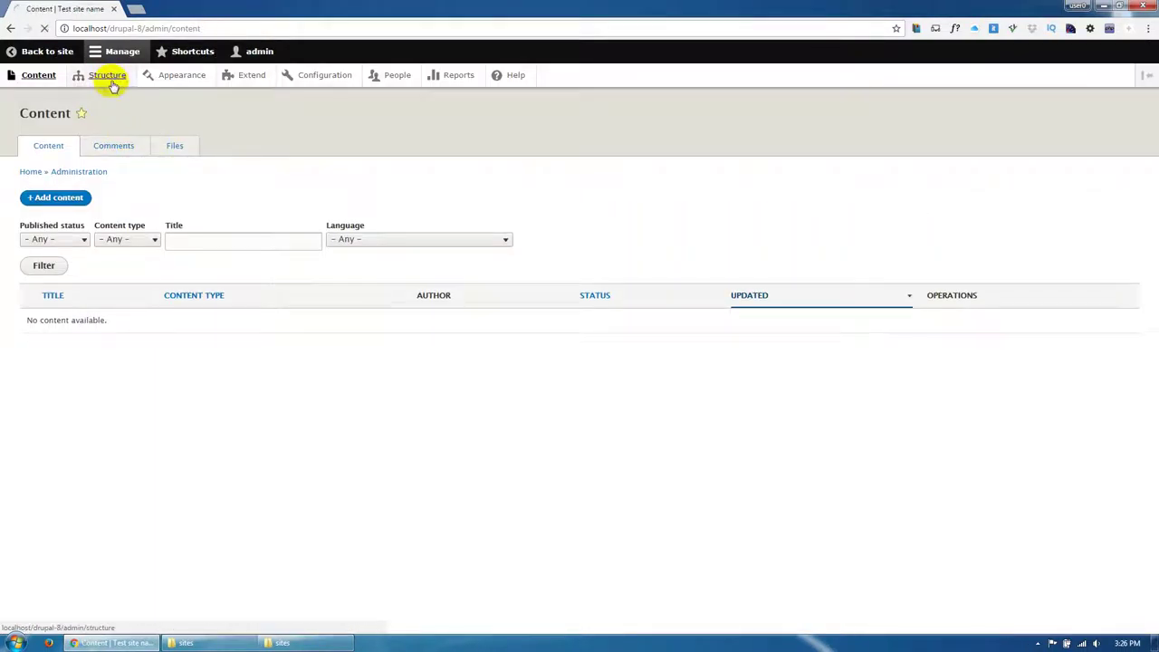
Step: Open the Gavias Megaland block layout and assign the Search block to the Search region and Breadcrumbs to the Breadcrumbs region
left_click(109, 80)
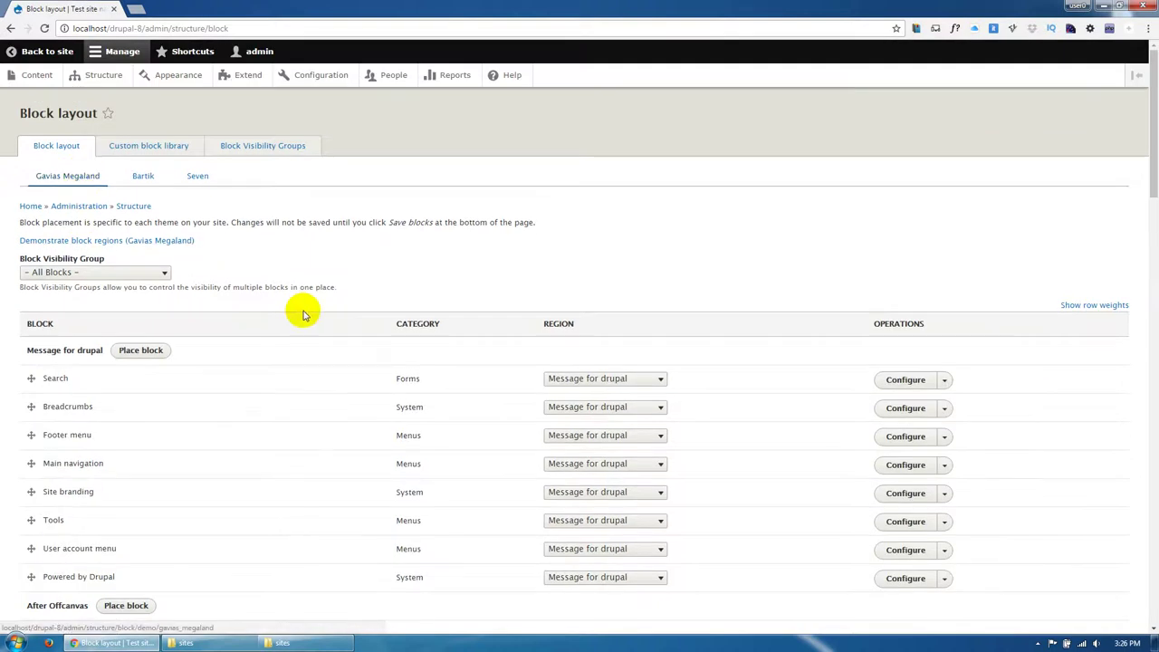
scroll(498, 292, "down", 2)
left_click(575, 258)
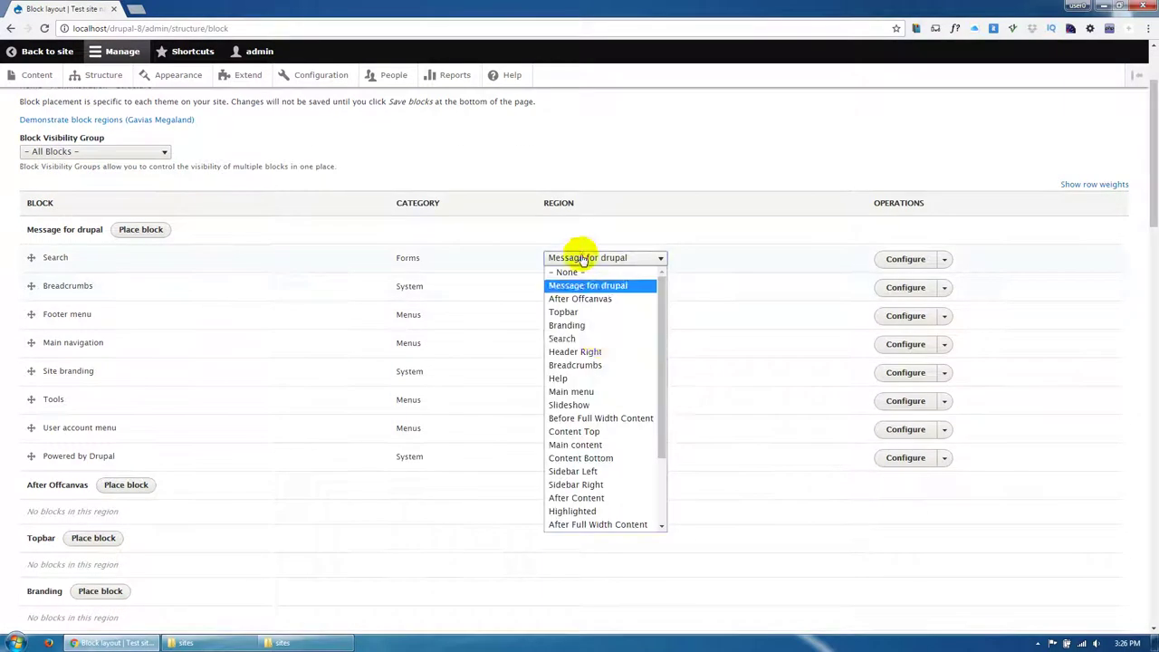
left_click(595, 336)
left_click(589, 300)
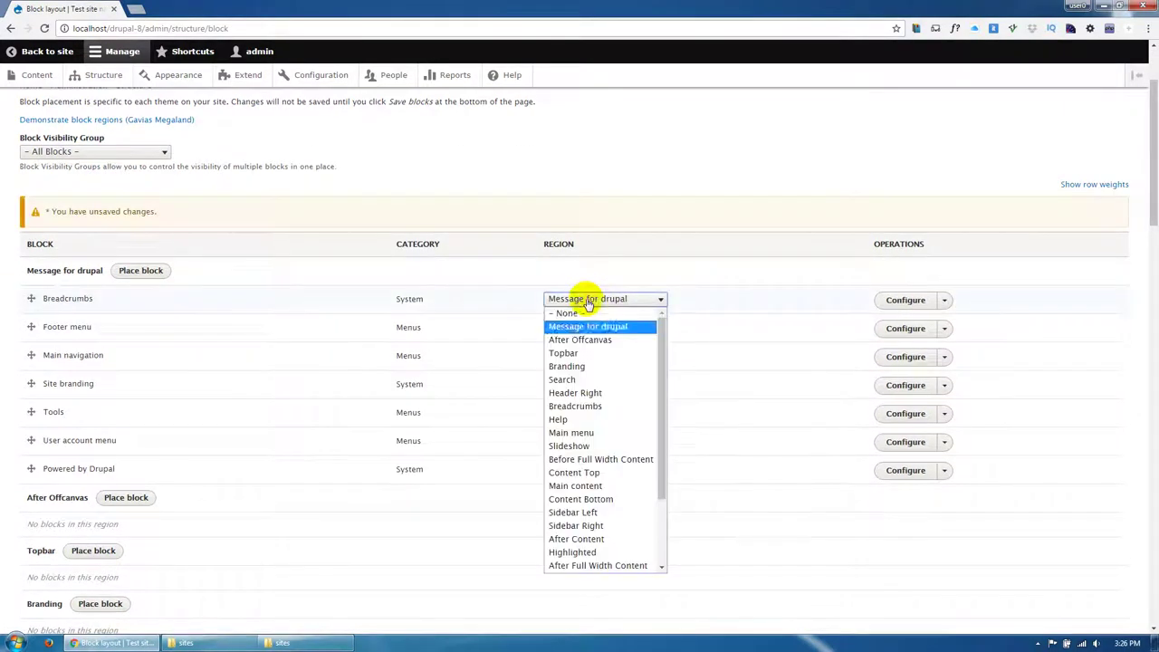
left_click(584, 406)
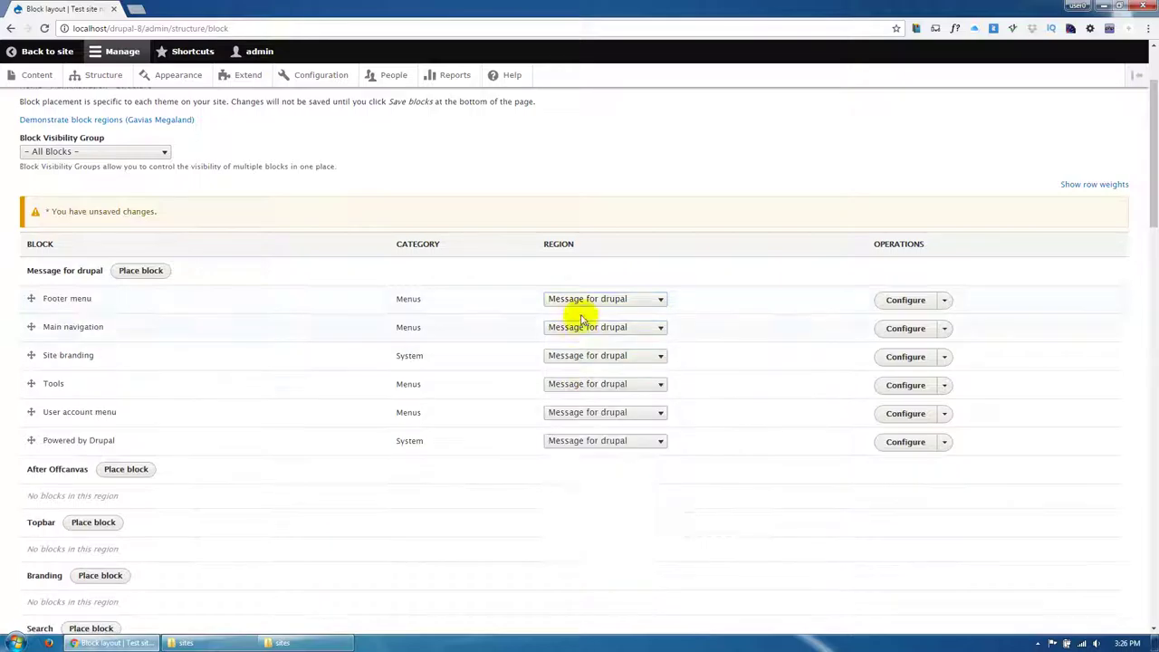
Step: Set the Footer menu block's region to None, and assign Main navigation to Main menu and Site branding to Branding
left_click(585, 301)
left_click(586, 313)
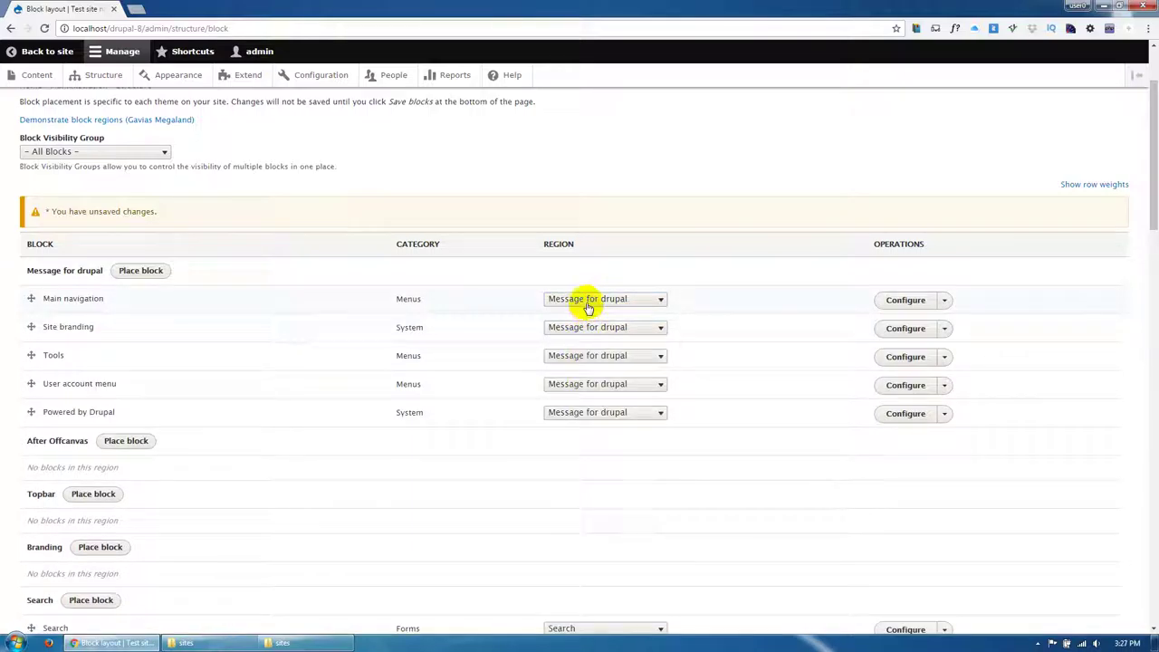
left_click(587, 303)
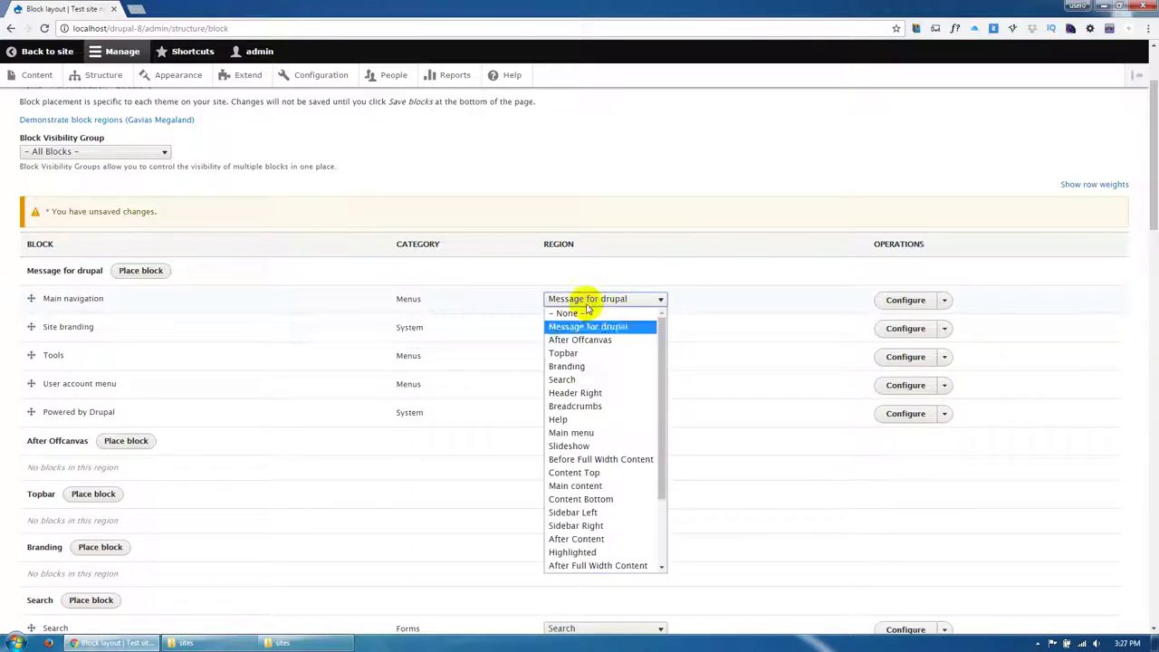
left_click(581, 433)
left_click(583, 303)
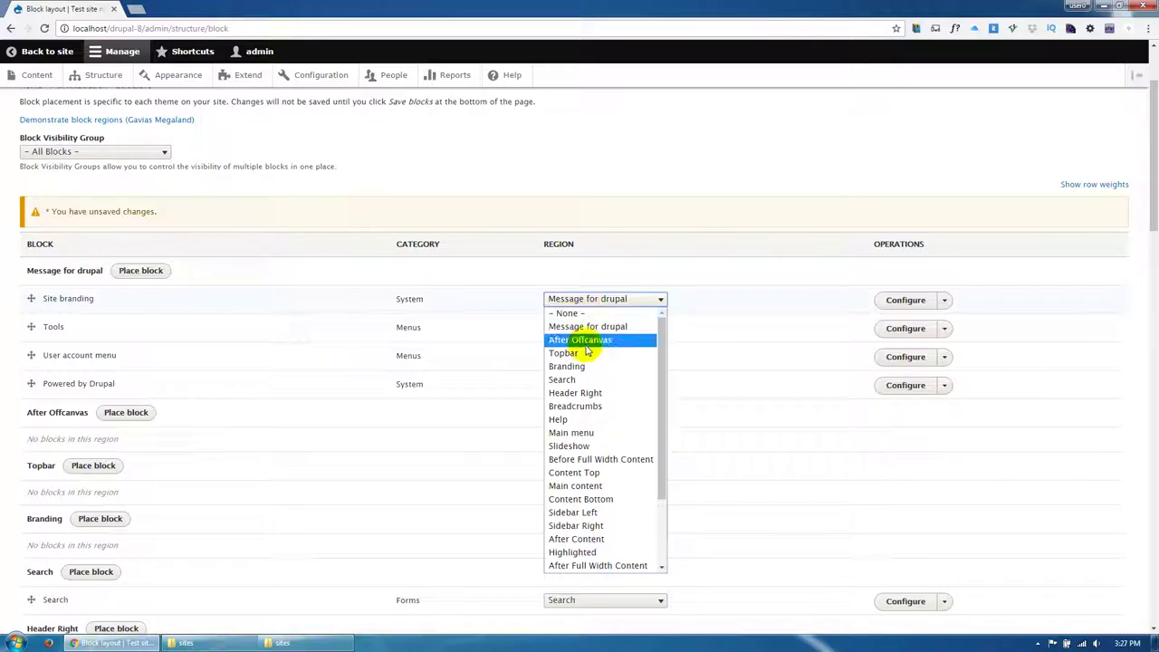
left_click(570, 366)
Step: Set the region of the Tools, User account menu and Powered by Drupal blocks to None and save the blocks
left_click(582, 300)
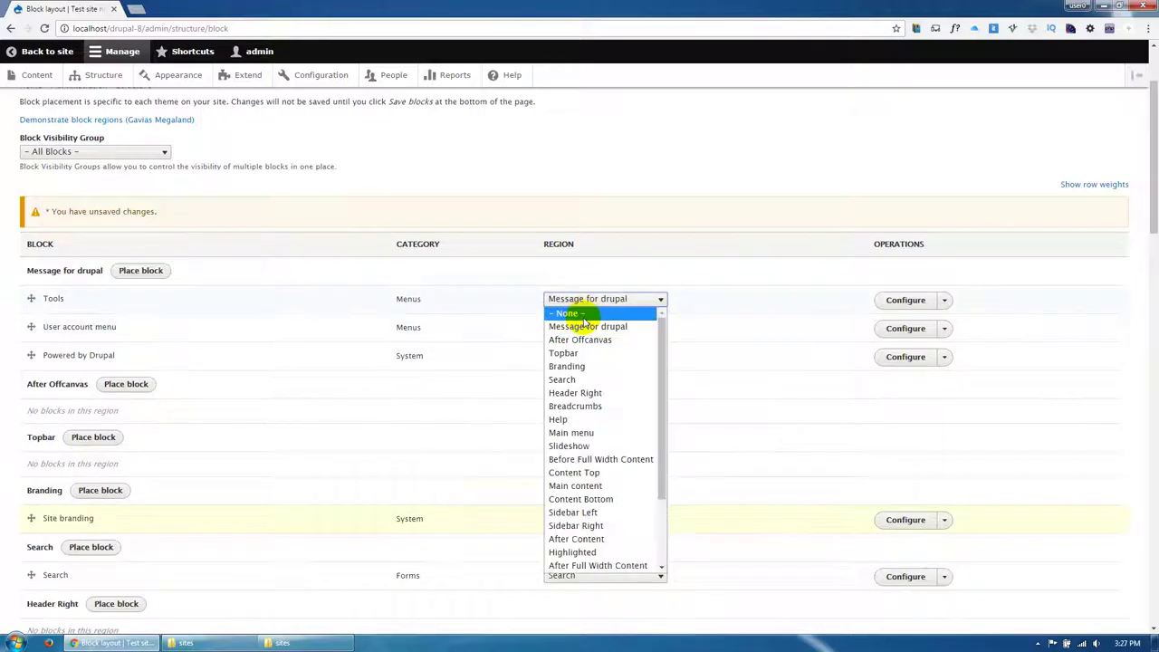
left_click(587, 326)
left_click(585, 310)
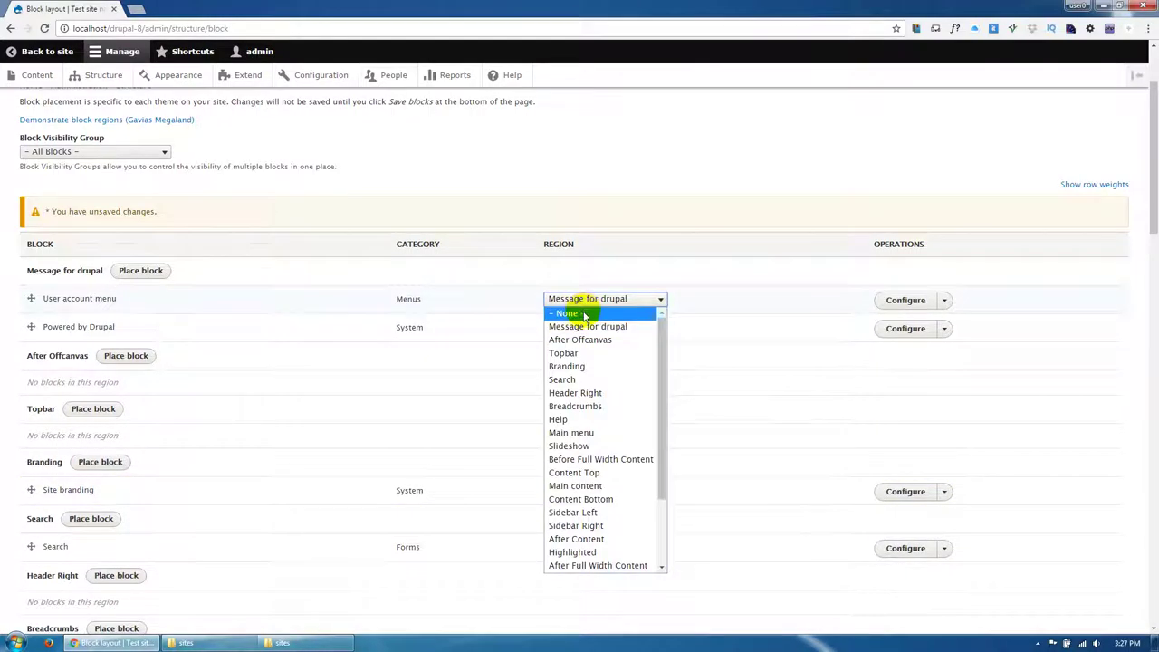
left_click(584, 312)
left_click(584, 311)
left_click(585, 315)
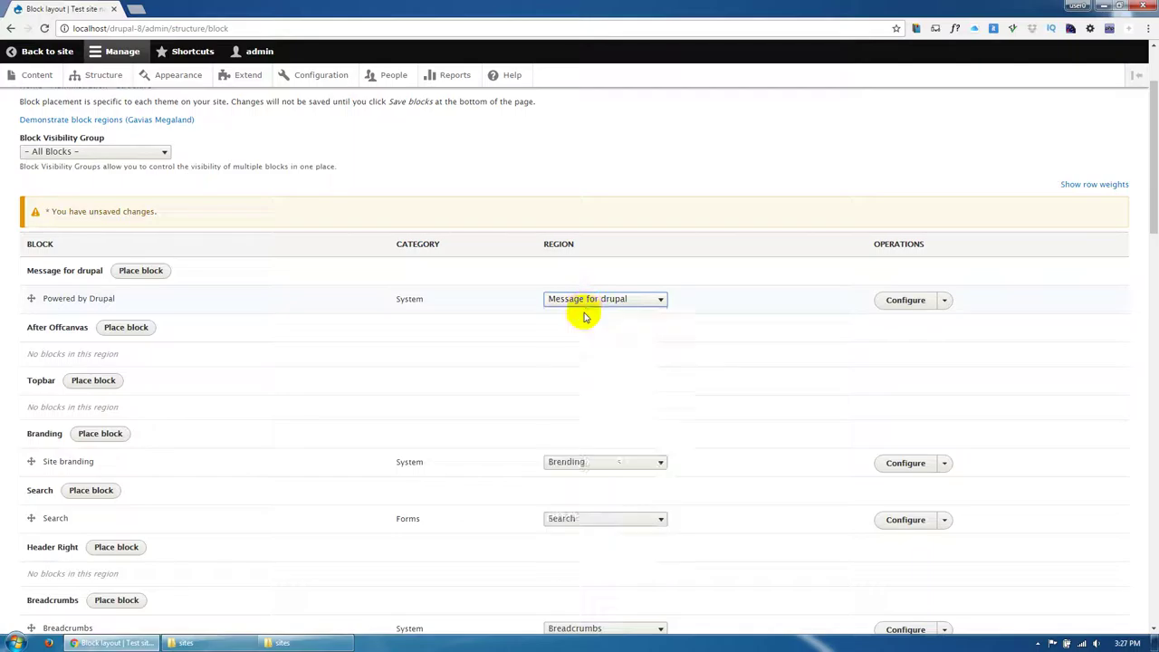
scroll(422, 414, "down", 3)
scroll(426, 417, "down", 8)
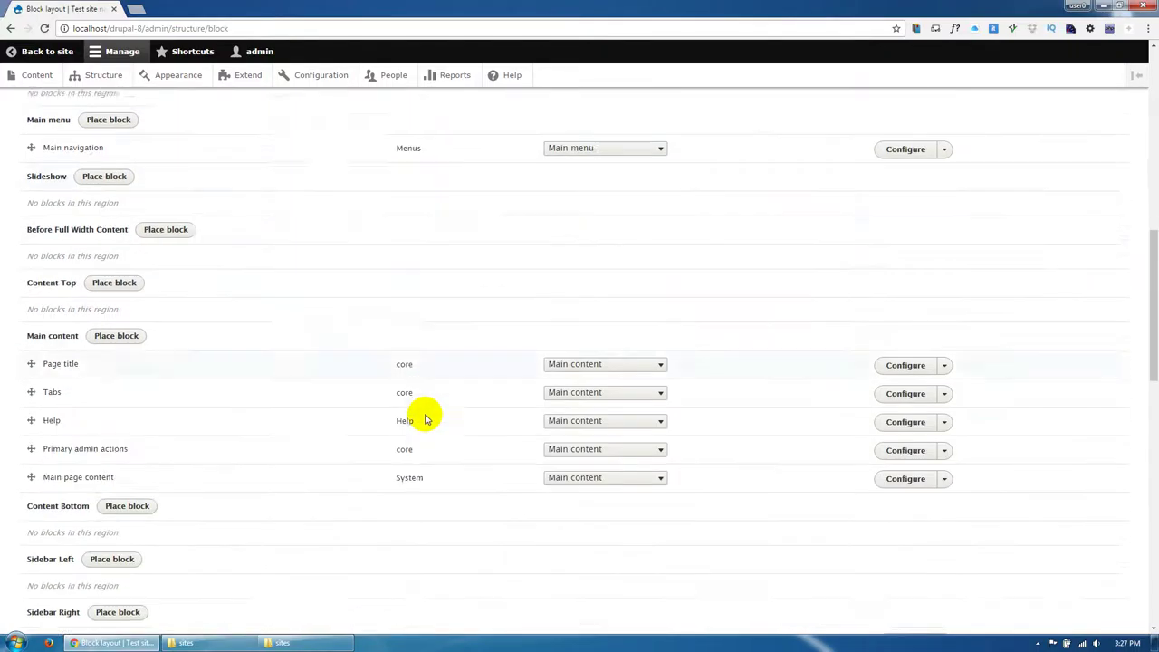
scroll(426, 417, "down", 7)
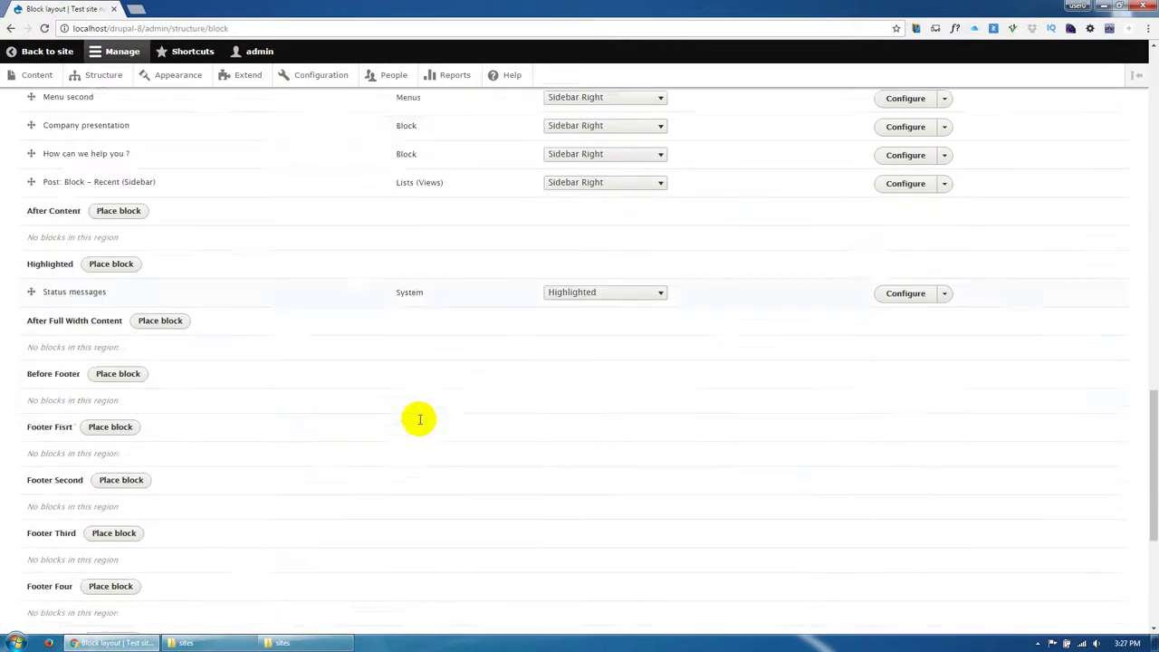
left_click(52, 568)
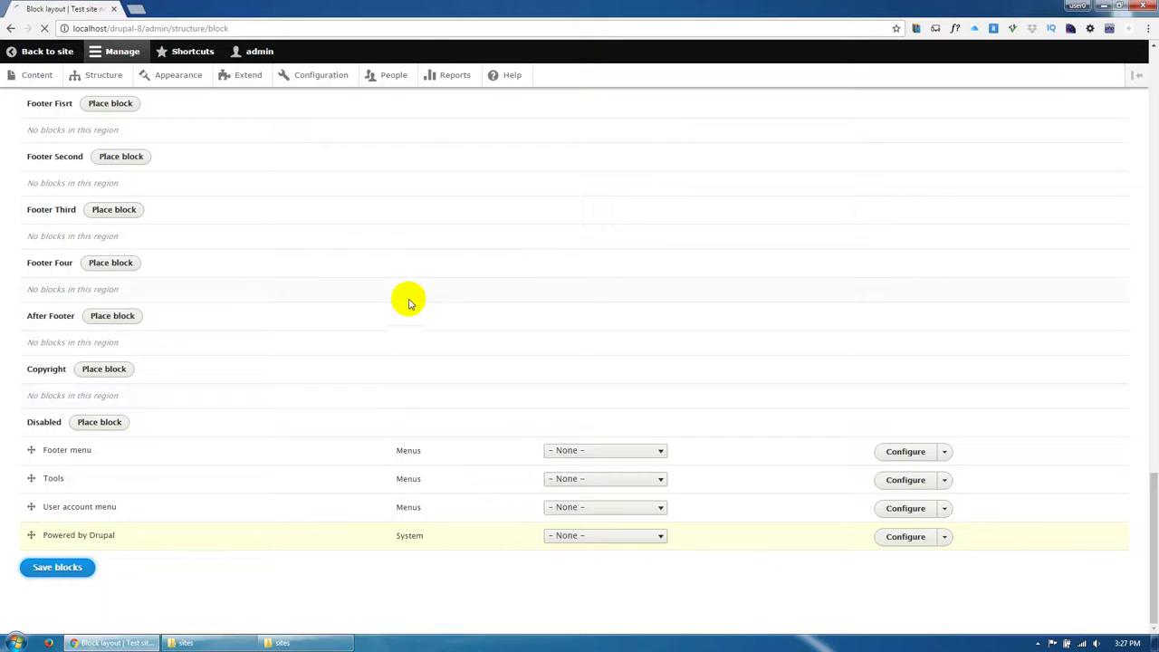
Step: Reassign the Page title, Help, Primary admin actions and Tabs blocks out of the Main content region
scroll(407, 301, "up", 4)
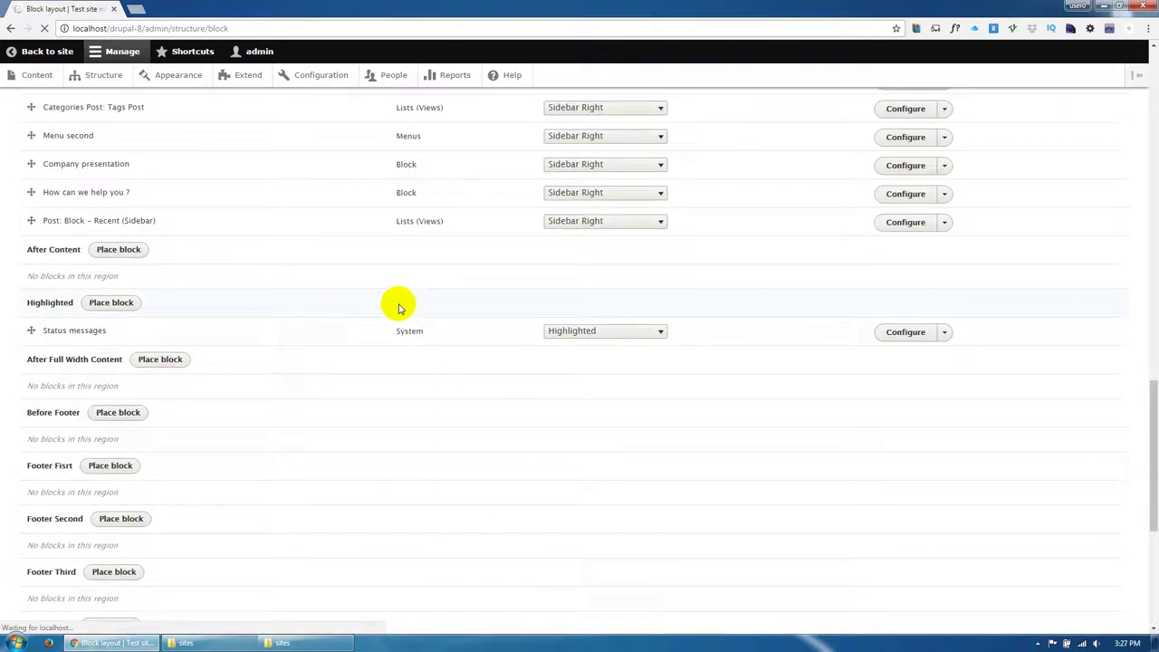
scroll(342, 414, "down", 5)
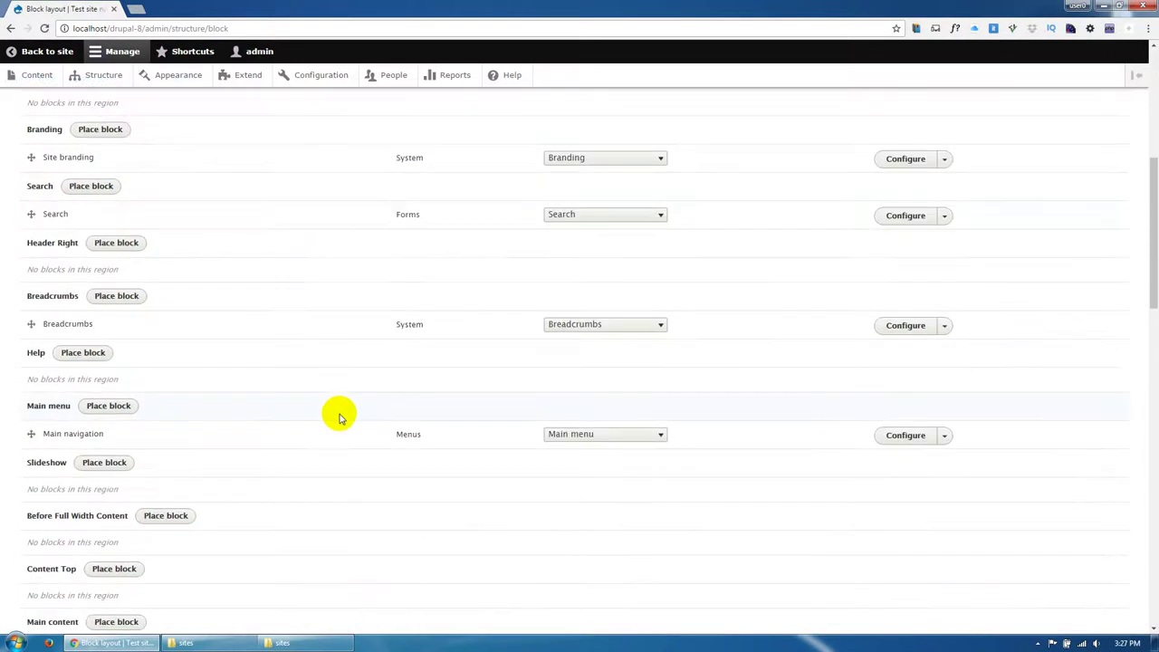
scroll(342, 418, "down", 3)
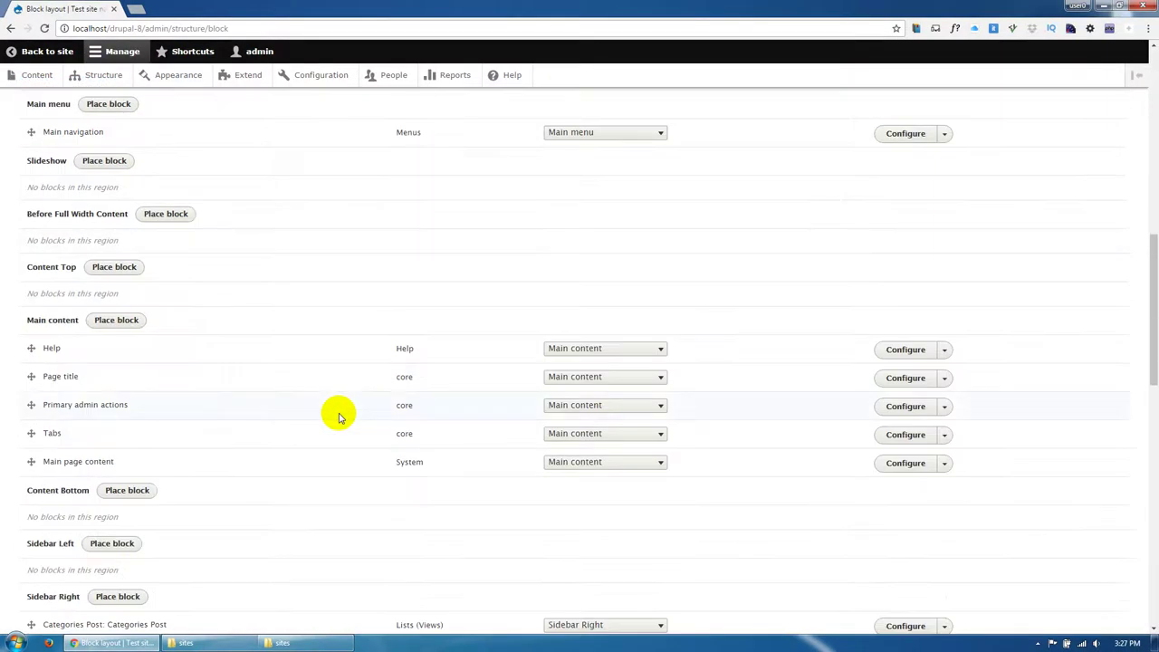
scroll(339, 418, "down", 1)
left_click(586, 319)
left_click(583, 332)
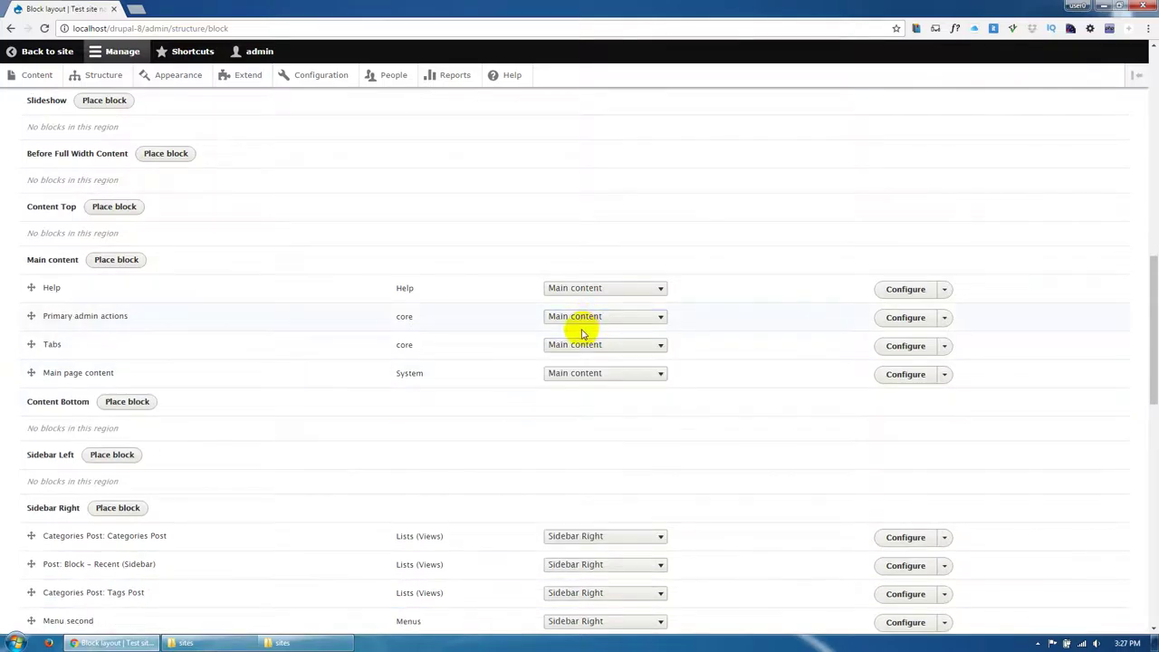
scroll(371, 400, "down", 1)
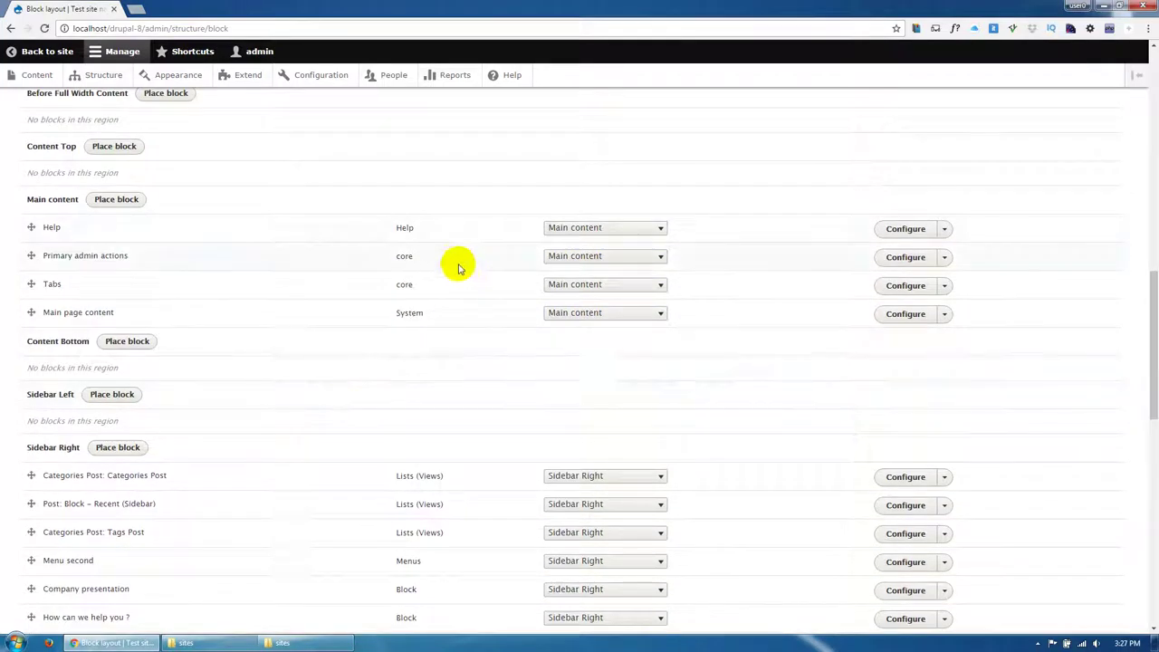
left_click(550, 227)
key("Escape")
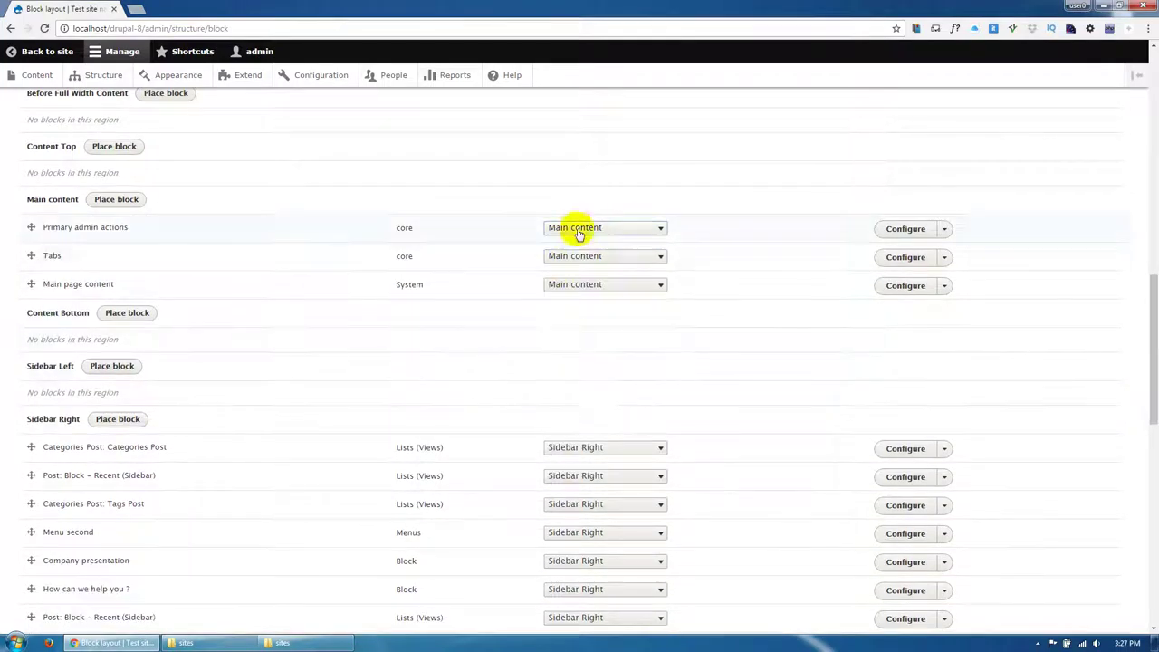
left_click(574, 228)
left_click(563, 321)
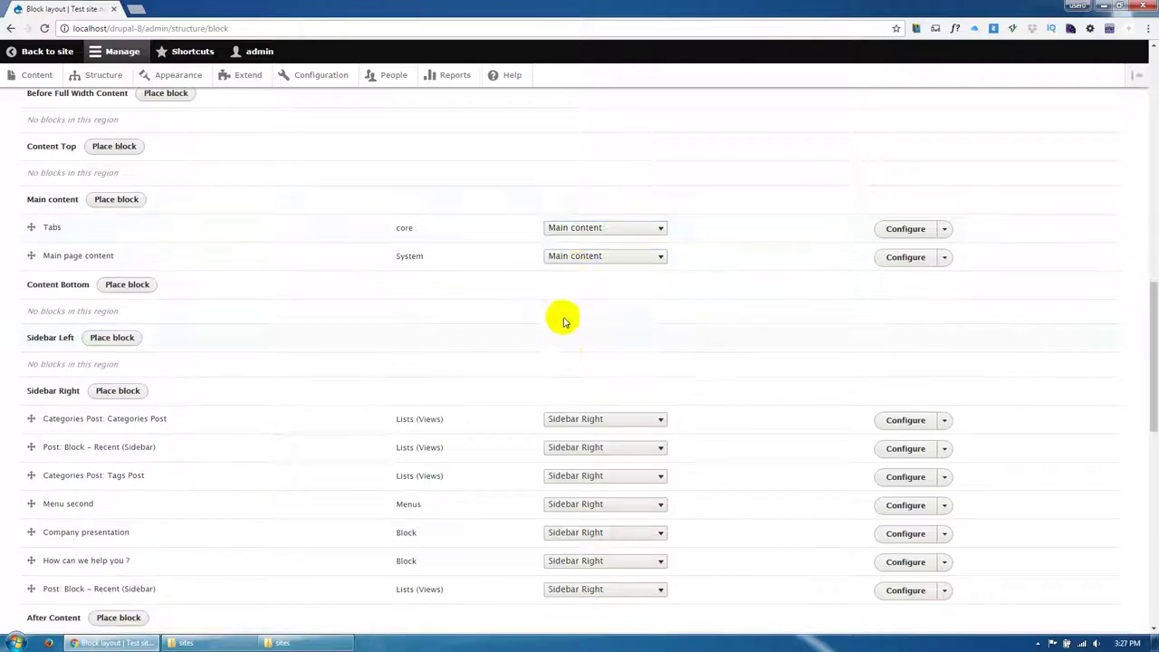
left_click(580, 227)
left_click(573, 337)
Step: Assign the Status messages block to the Message for drupal region and save the blocks
scroll(499, 345, "down", 1)
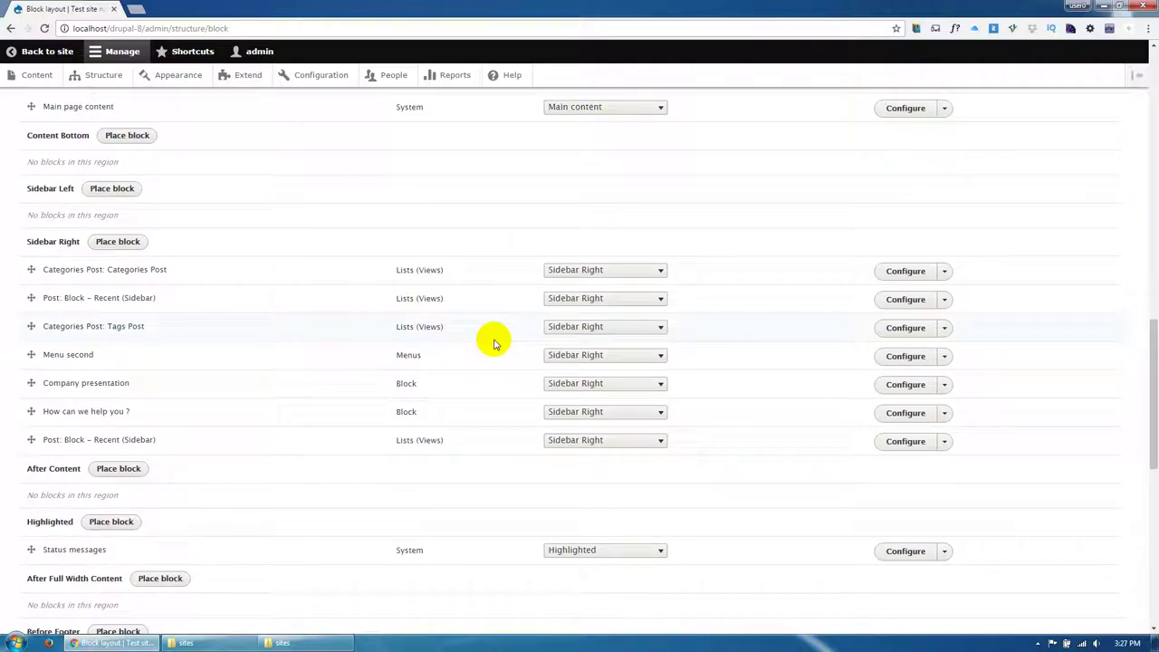
scroll(488, 337, "down", 1)
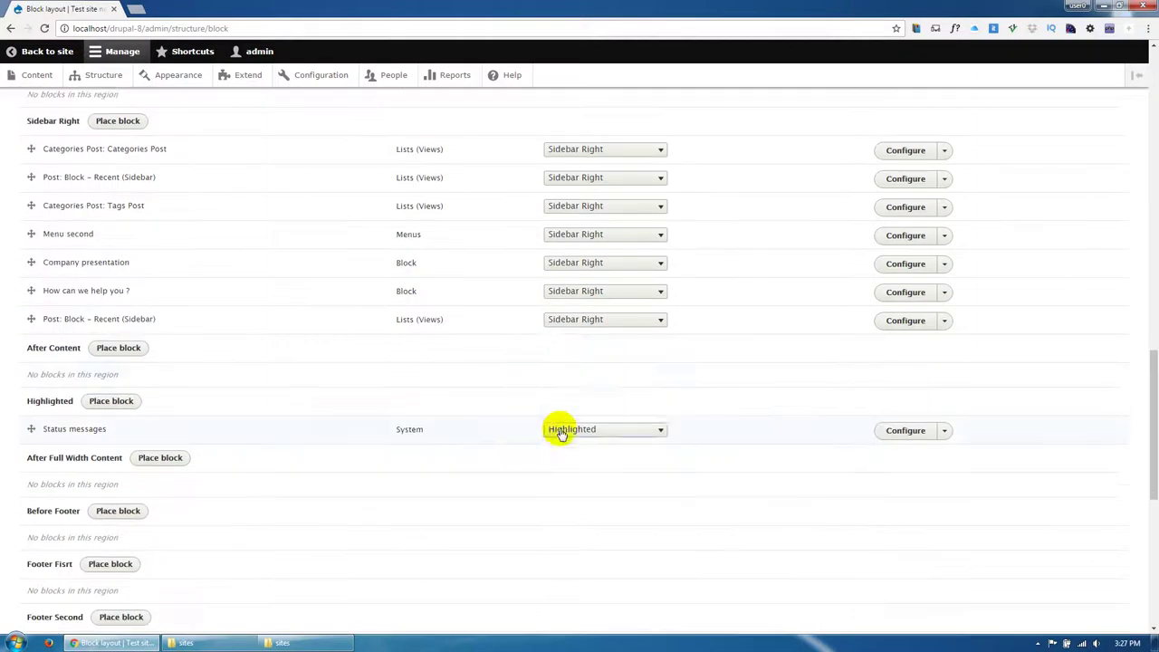
left_click(559, 429)
left_click(573, 189)
scroll(370, 404, "down", 4)
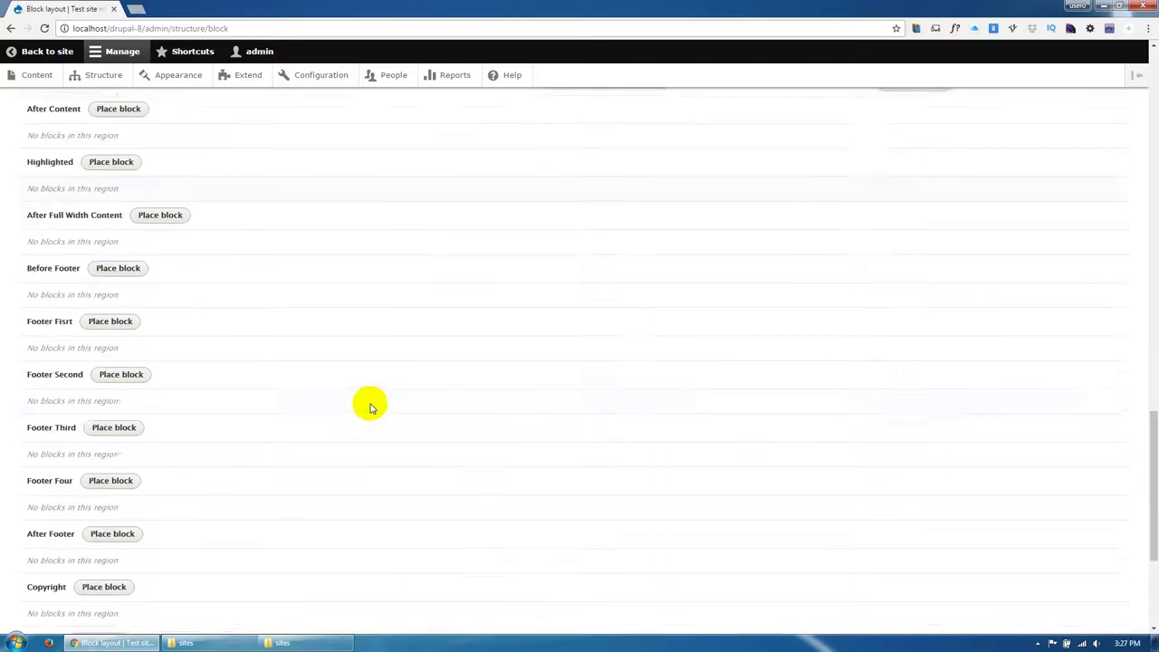
left_click(79, 566)
scroll(262, 357, "up", 4)
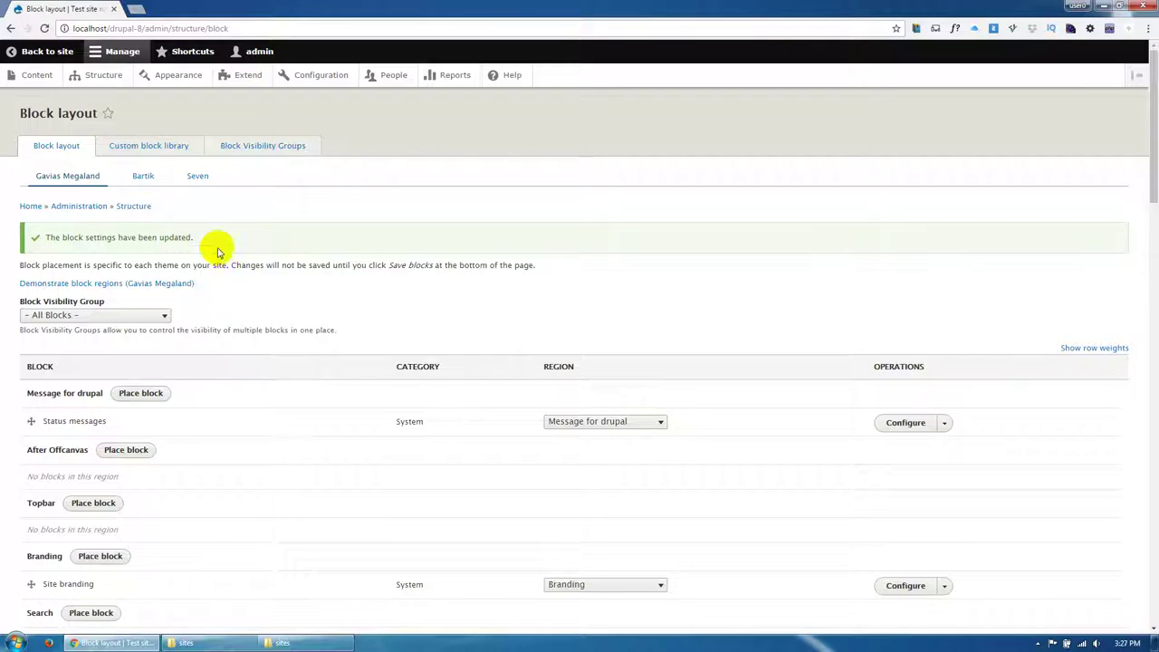
Step: Start adding new content and check the creation forms for an Article and a Basic page
left_click(41, 78)
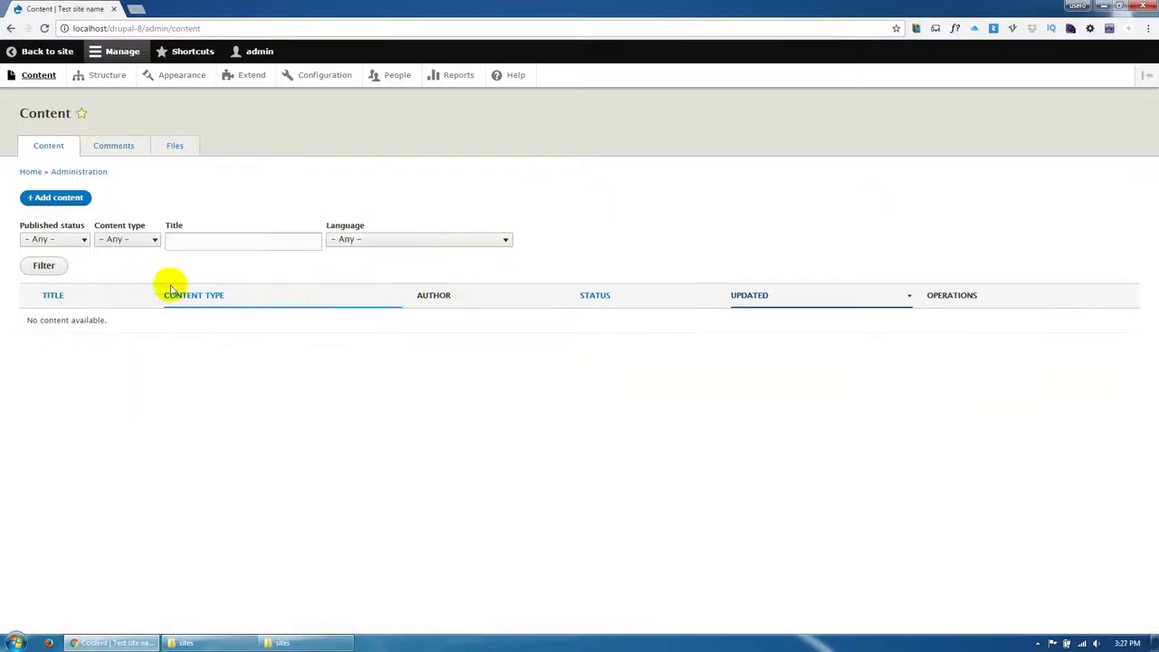
left_click(77, 201)
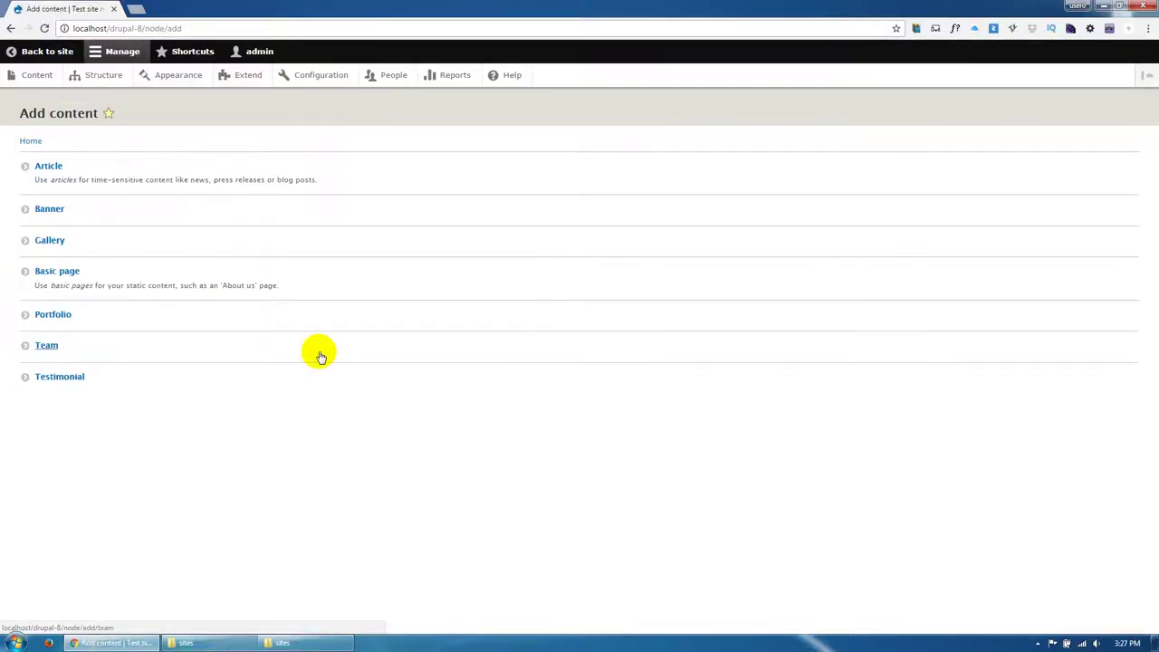
left_click(47, 166)
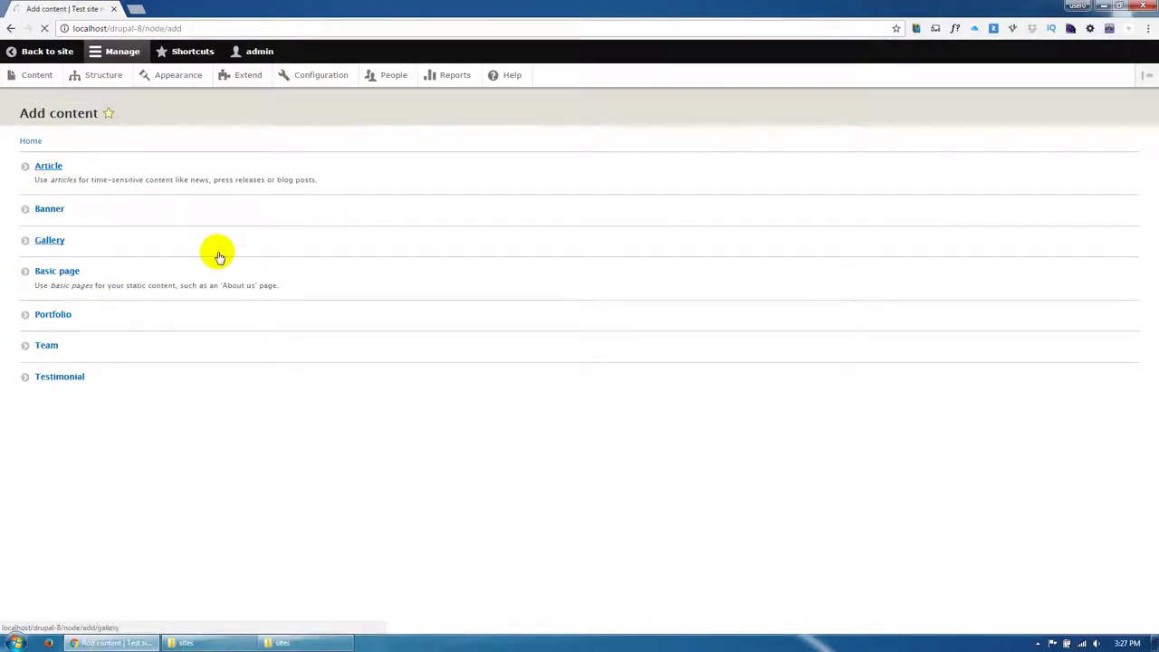
left_click(10, 30)
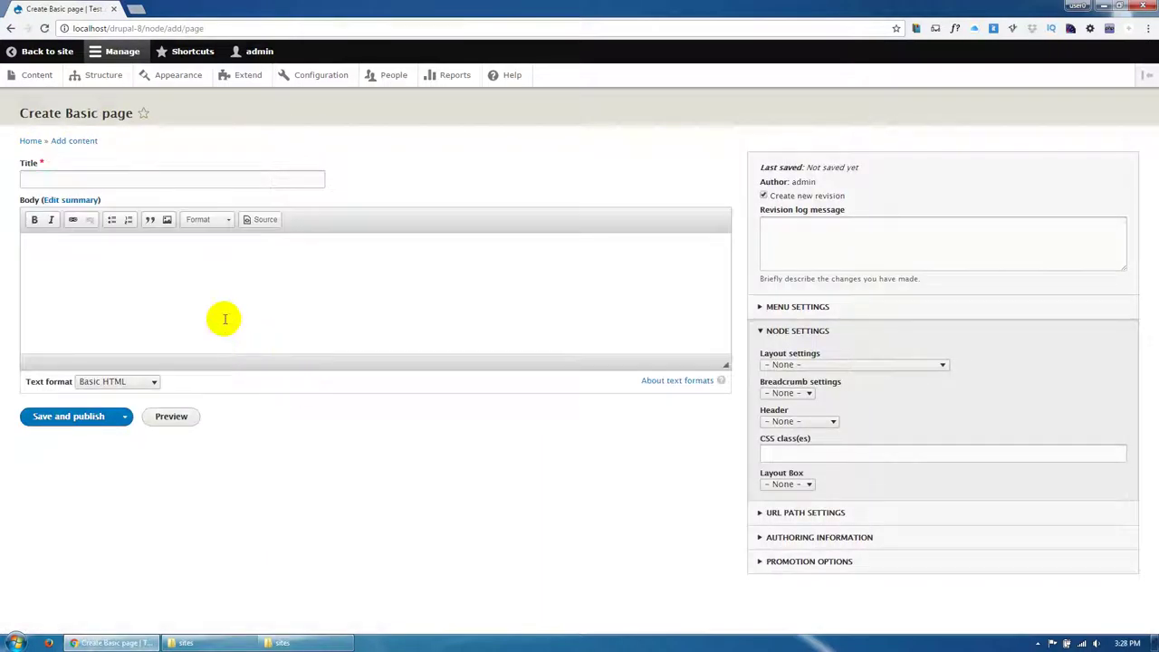
Step: Enable the Block Builder field in the form display of the Basic page content type and save the settings
middle_click(119, 80)
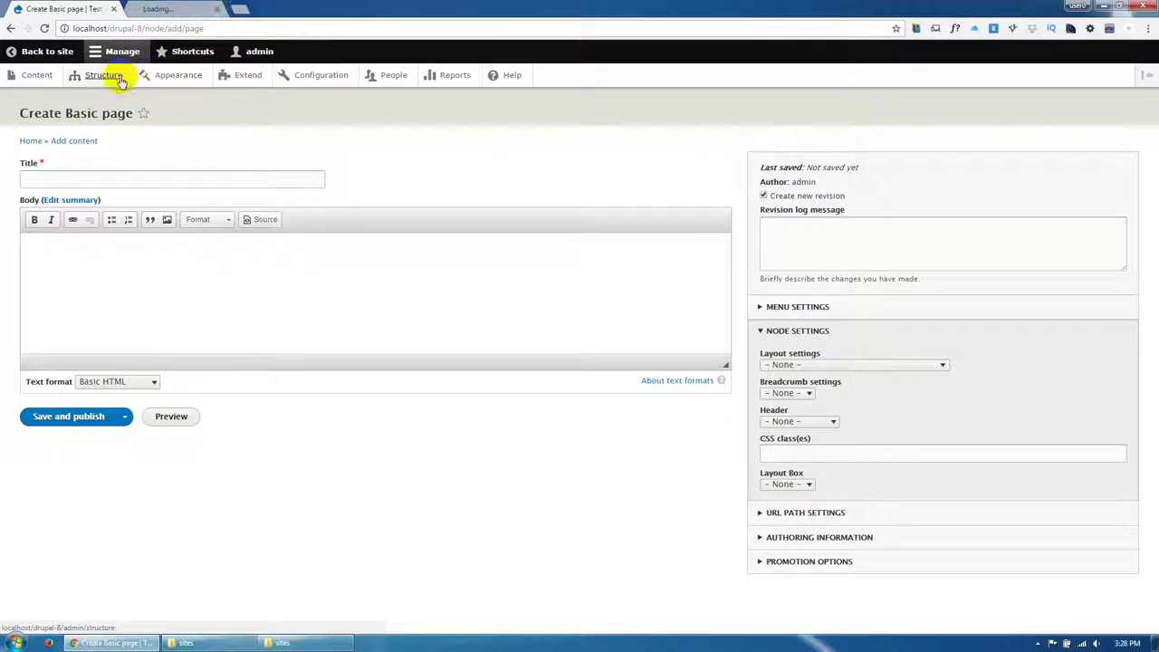
left_click(160, 7)
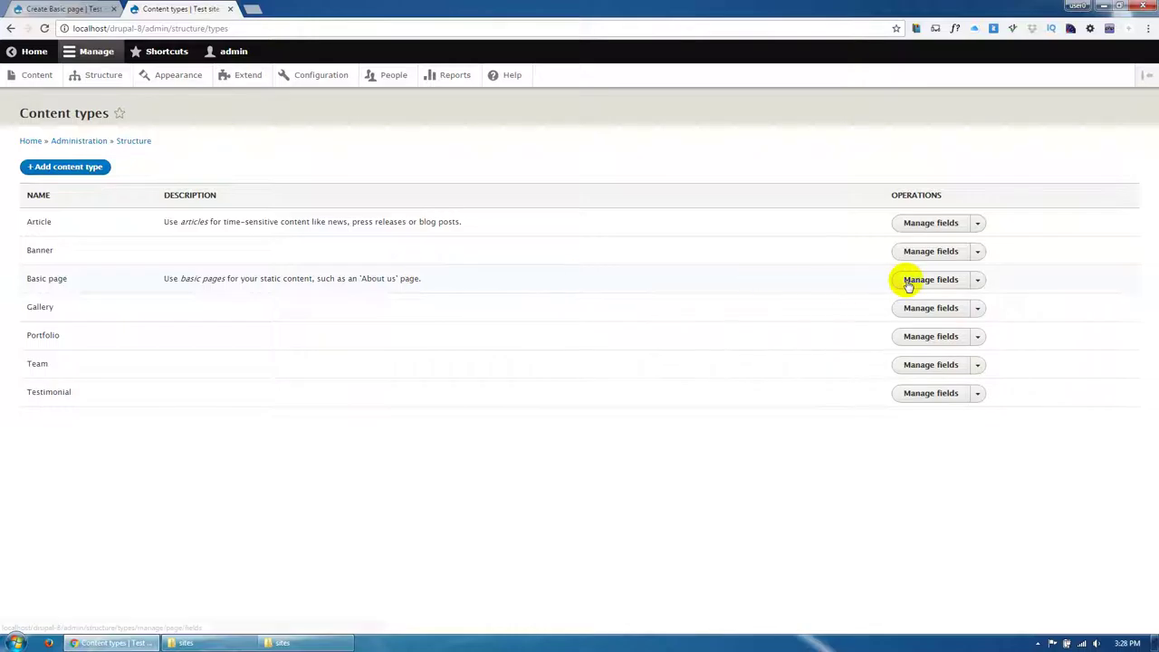
left_click(909, 282)
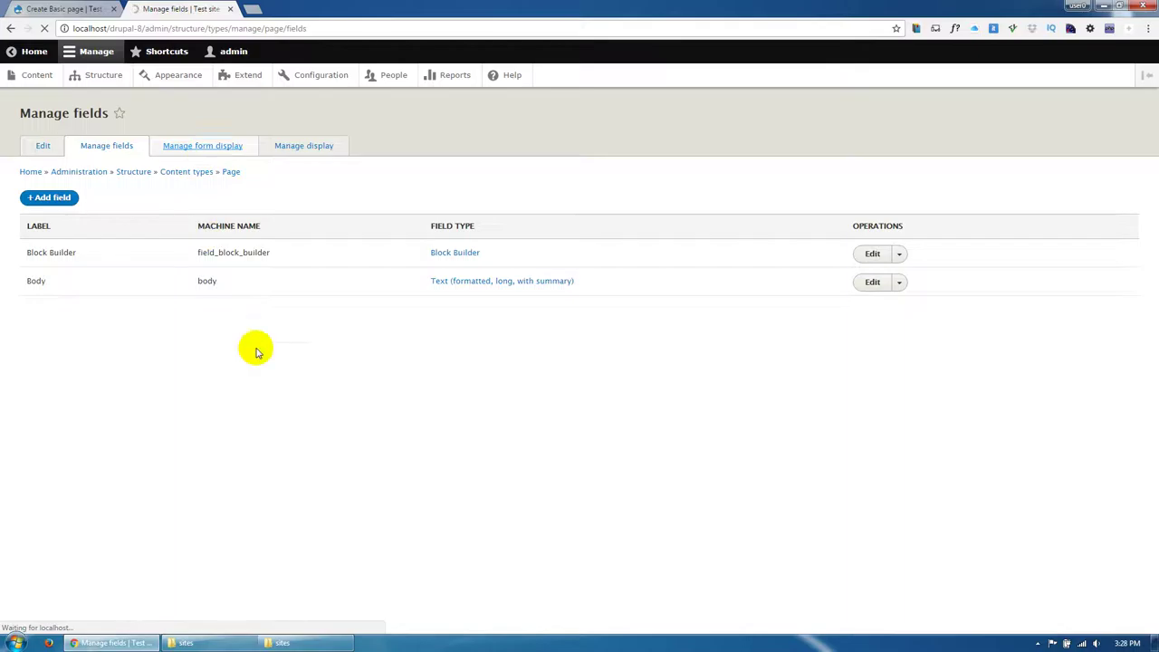
scroll(91, 435, "down", 2)
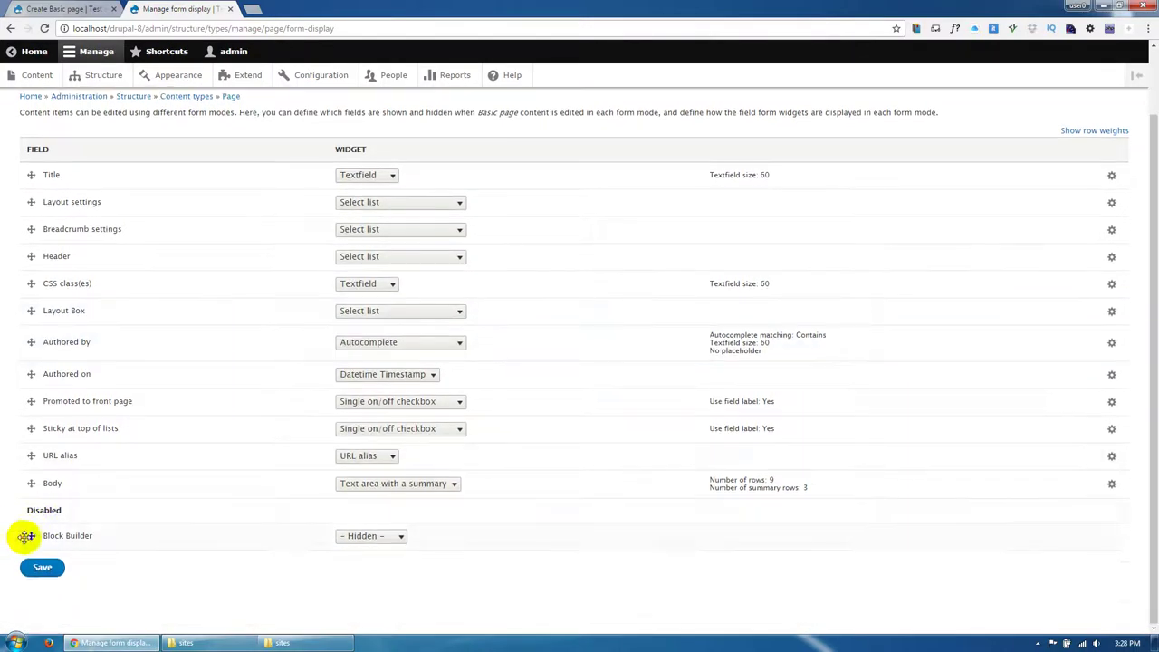
left_click_drag(27, 536, 36, 513)
scroll(363, 559, "down", 4)
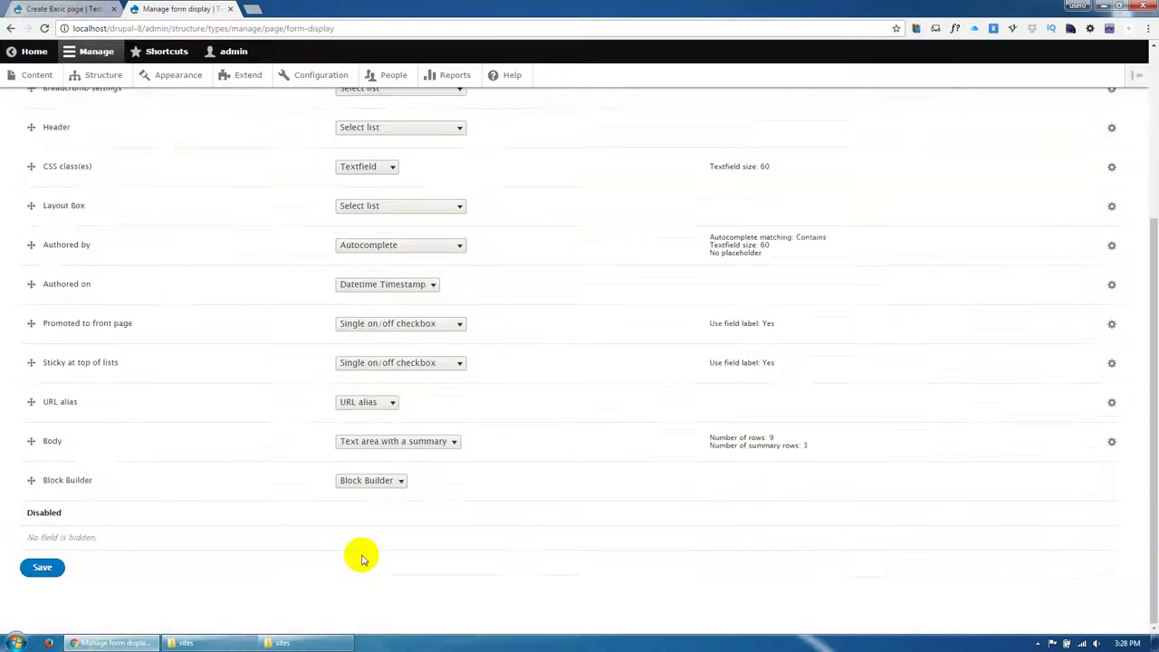
left_click(42, 568)
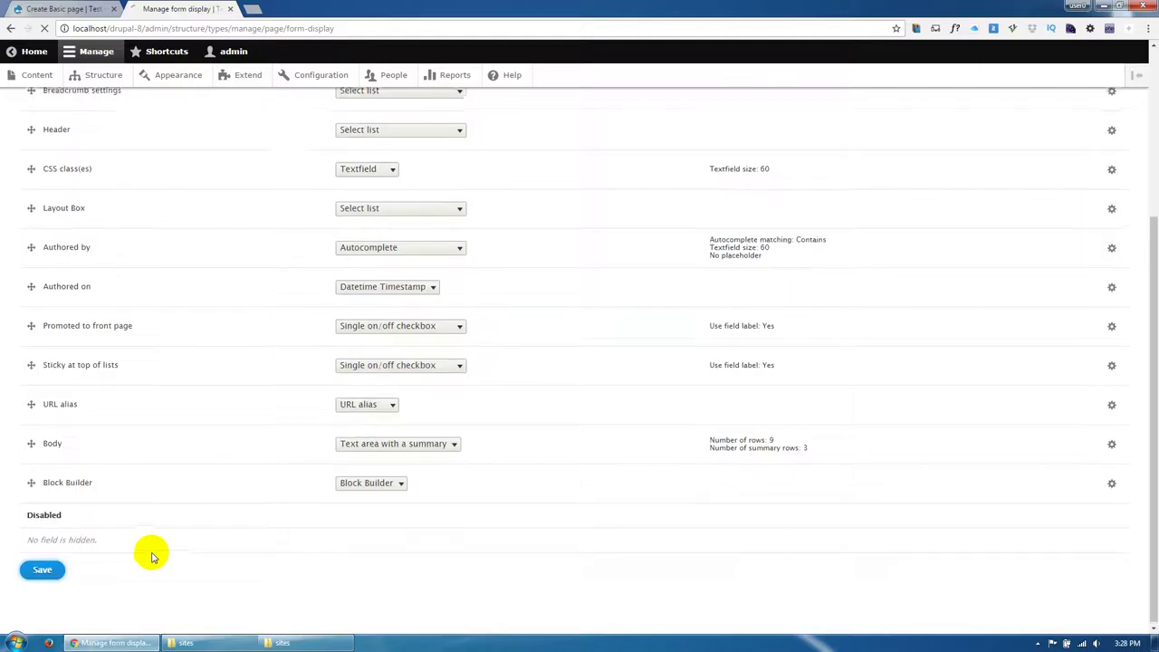
Step: In the Basic page's default display, hide the Block Builder label, move the field out of Disabled and save
scroll(151, 551, "up", 3)
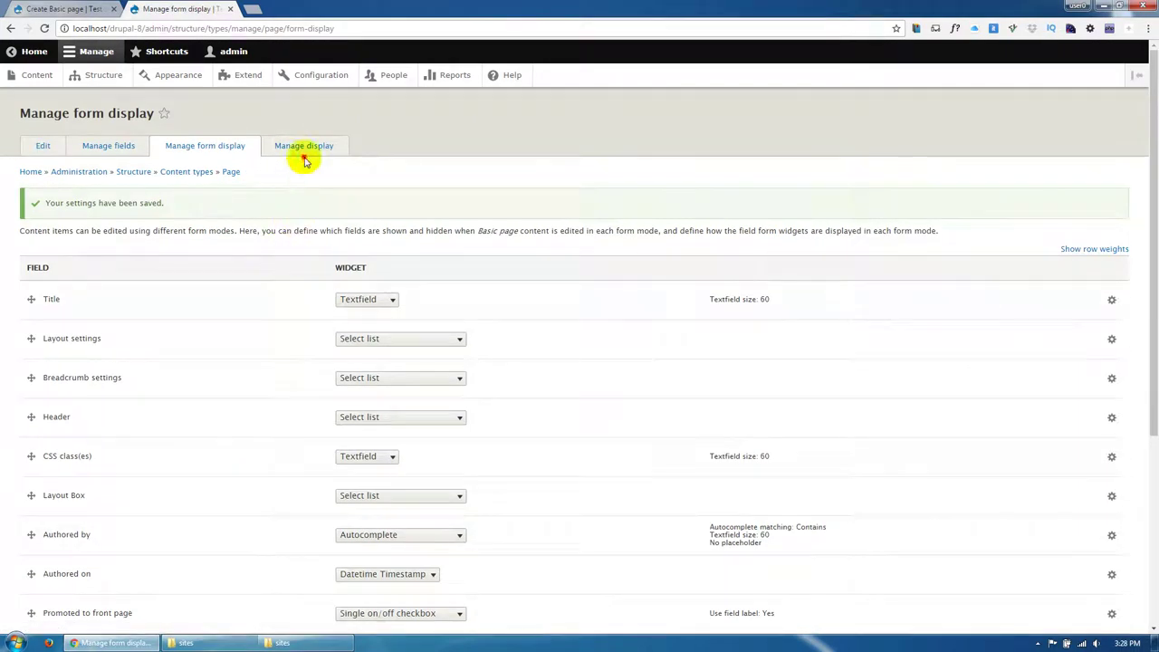
left_click(305, 154)
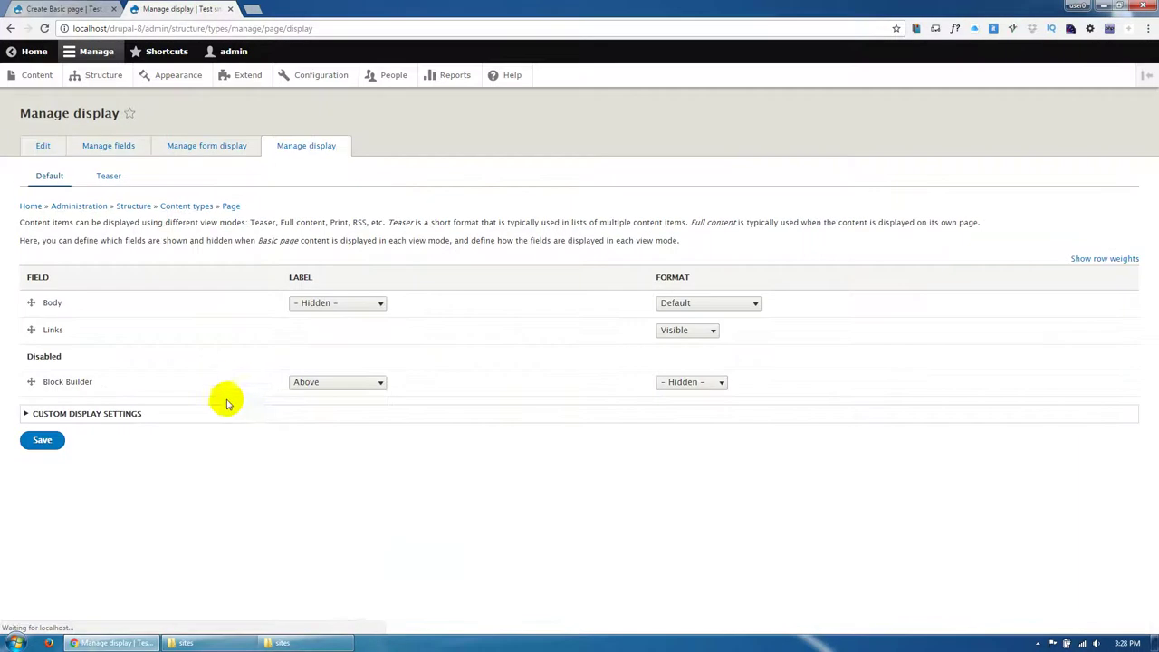
left_click(337, 383)
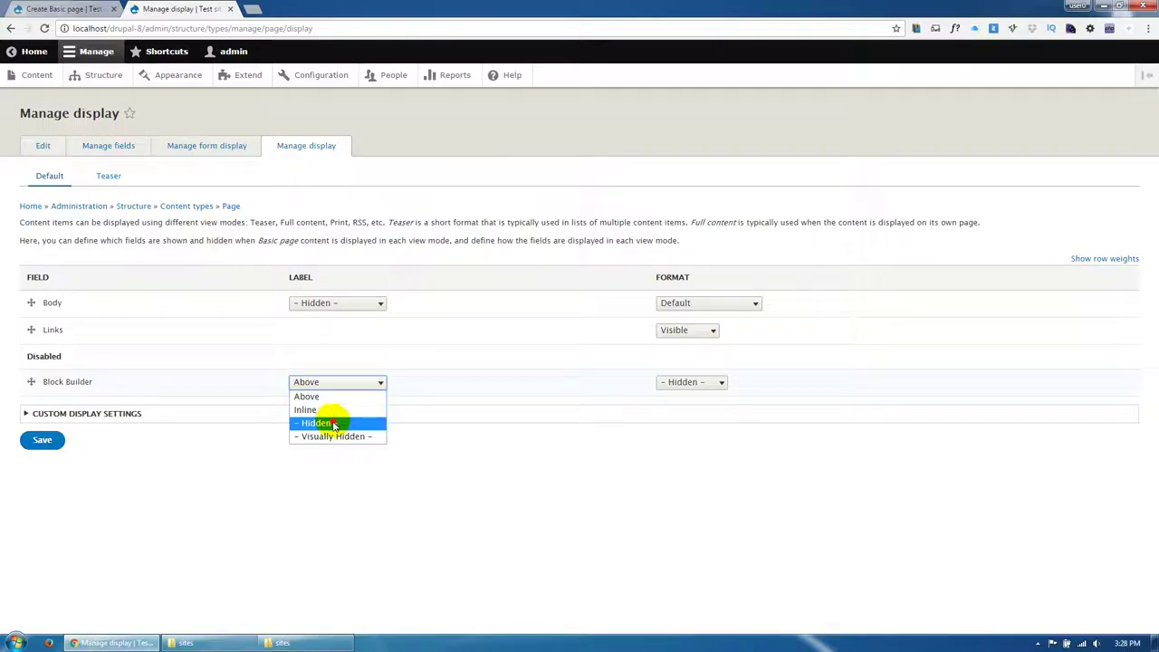
left_click(332, 424)
left_click(328, 384)
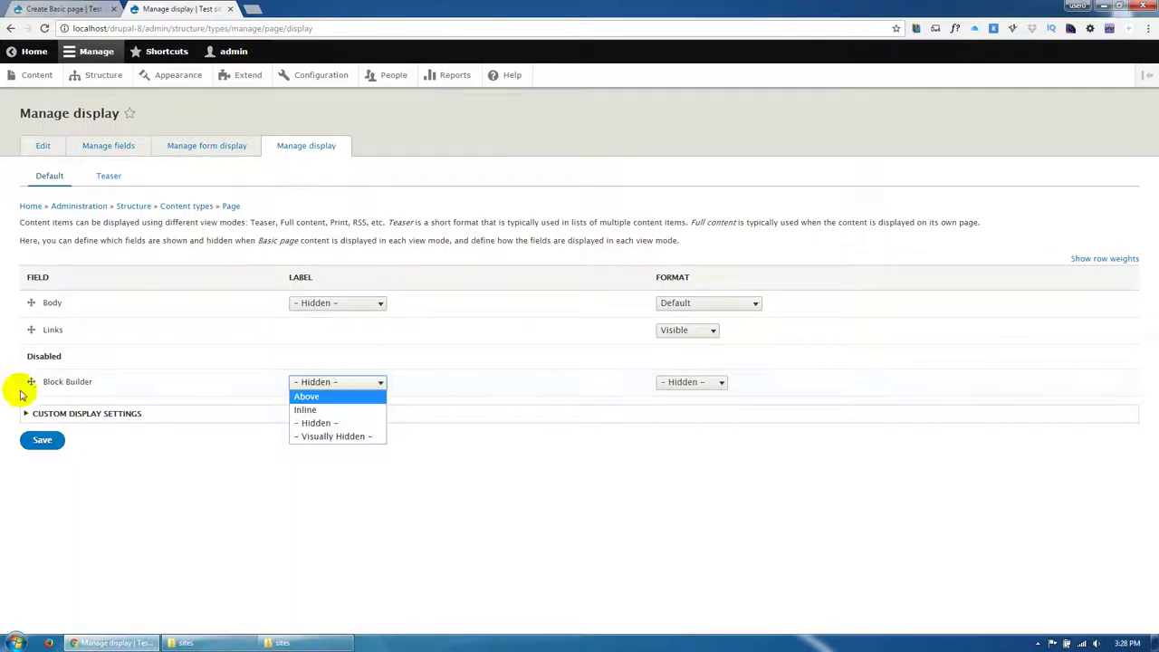
left_click_drag(31, 382, 40, 358)
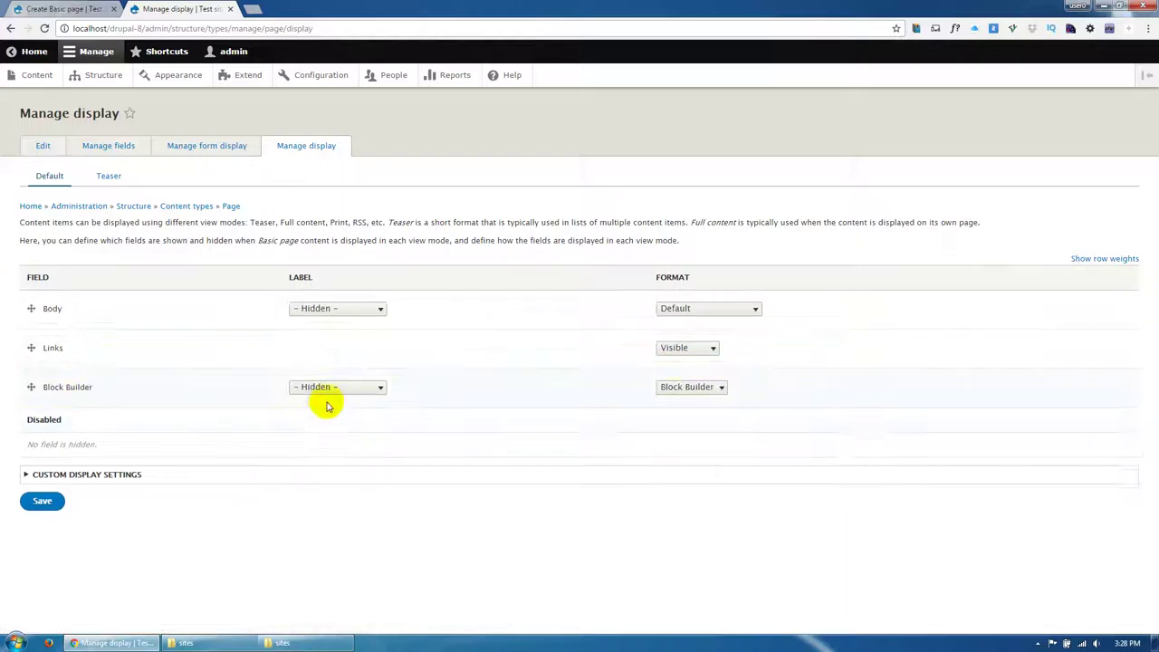
left_click(41, 500)
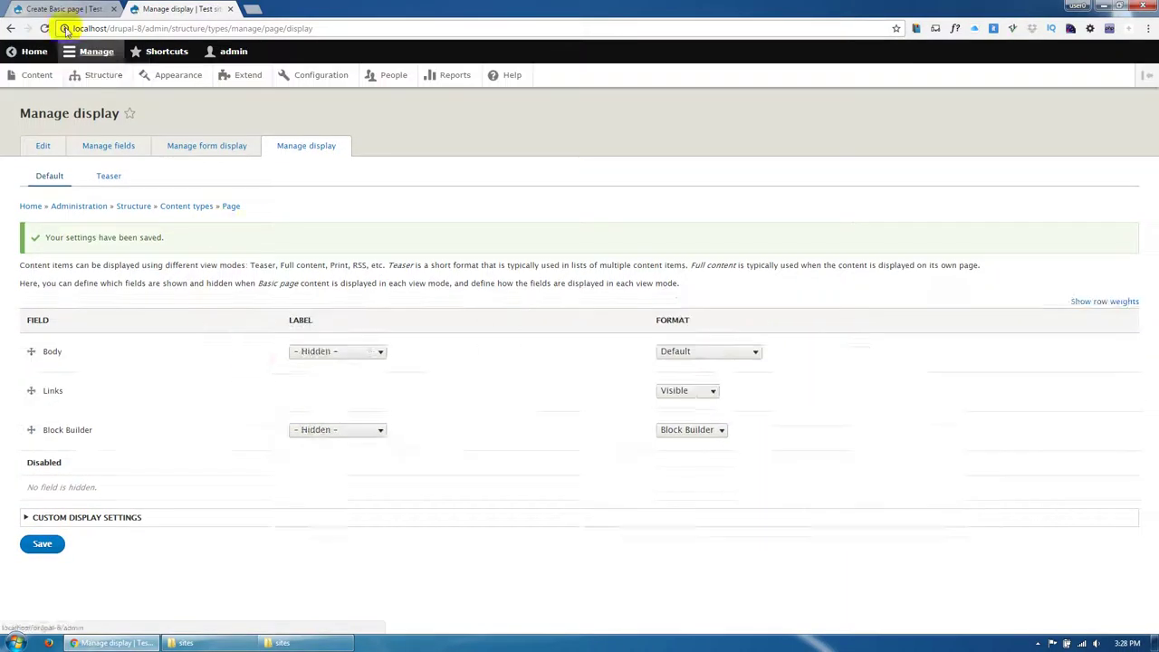
Step: Reload the Basic page creation form and title the page "Home Page"
left_click(59, 11)
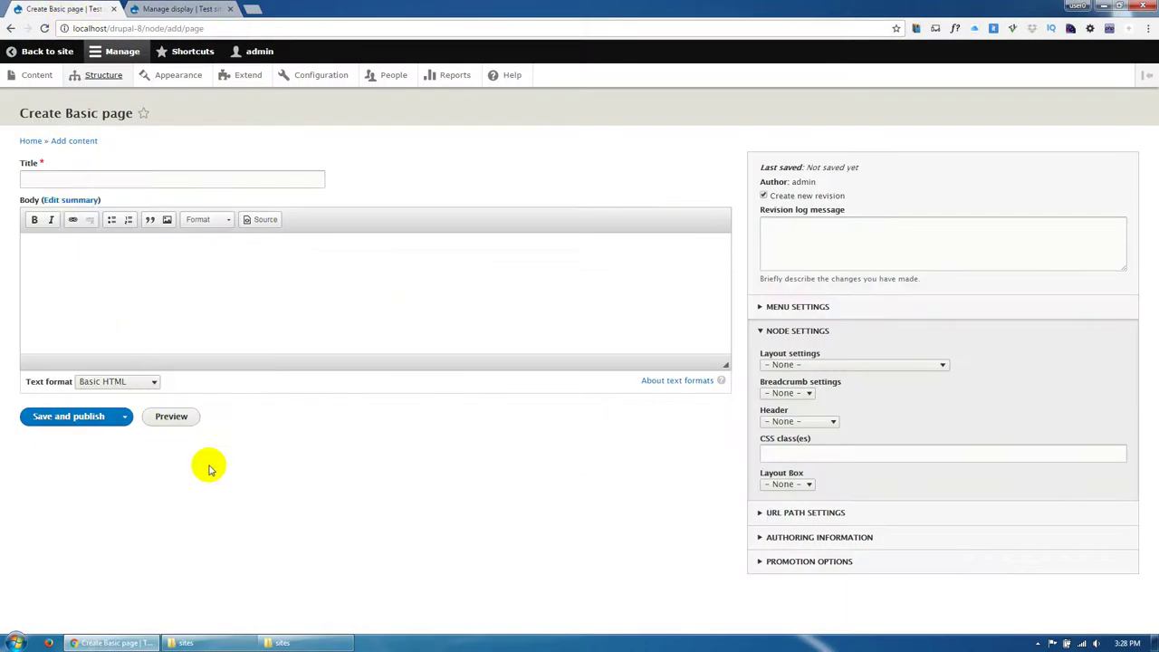
left_click(43, 28)
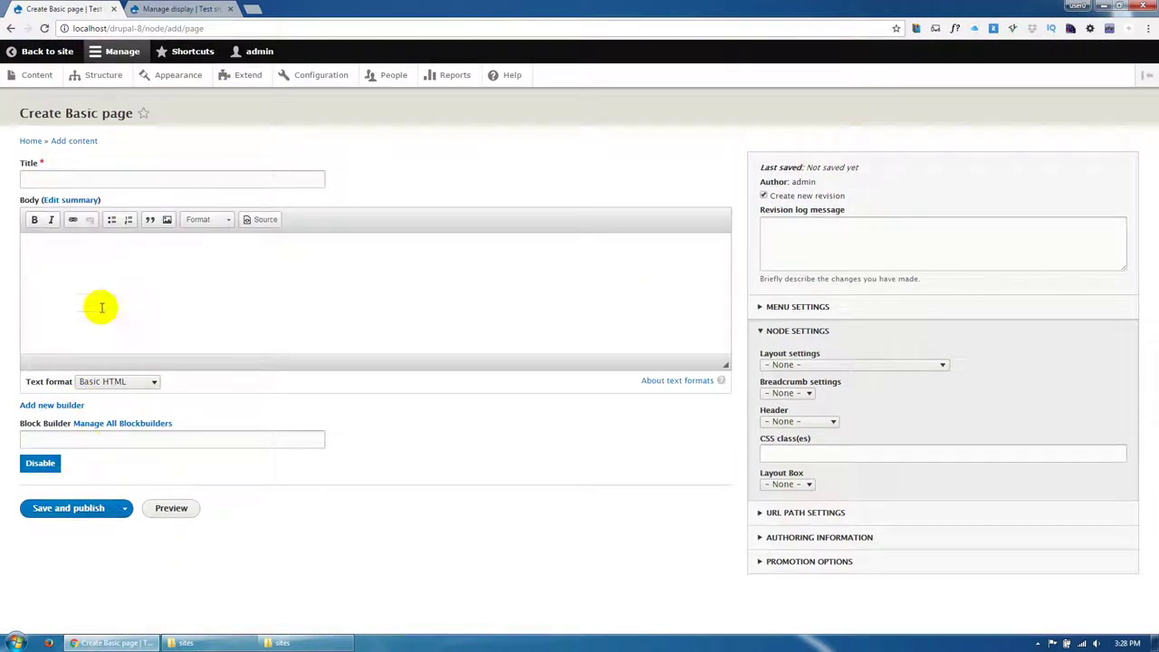
left_click(98, 193)
type("Hom")
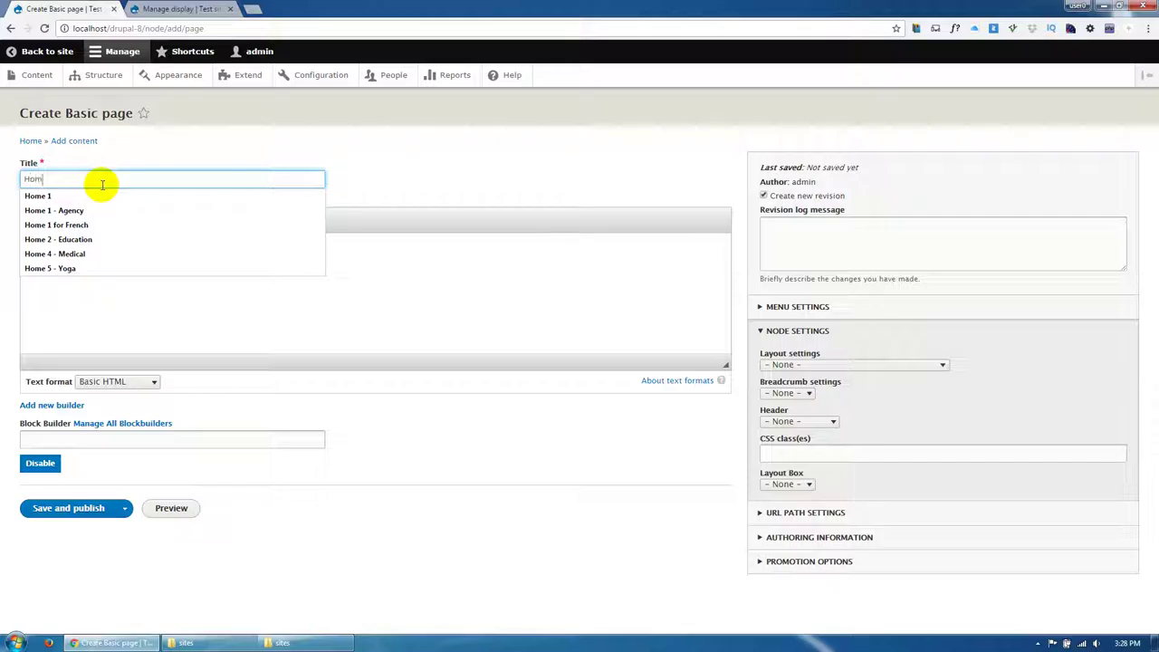
type("e Page")
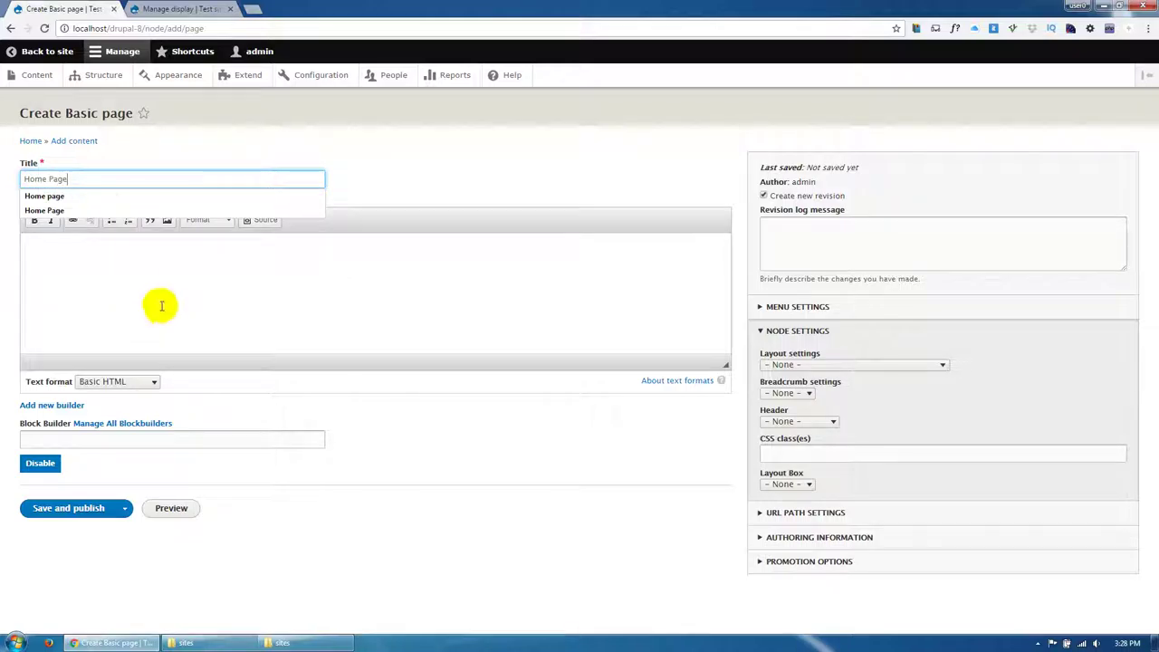
left_click(167, 290)
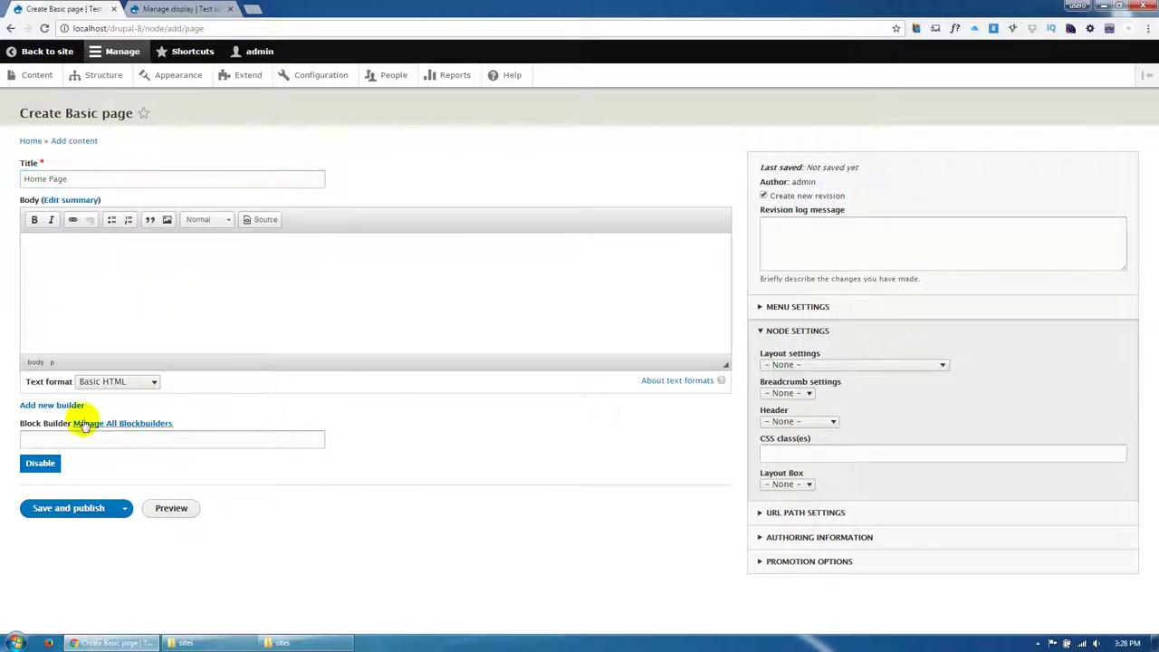
Step: Set the page's layout to "Fullwith no sidebar (use for block builder)" and its CSS class to hidden-title
left_click(789, 364)
left_click(785, 391)
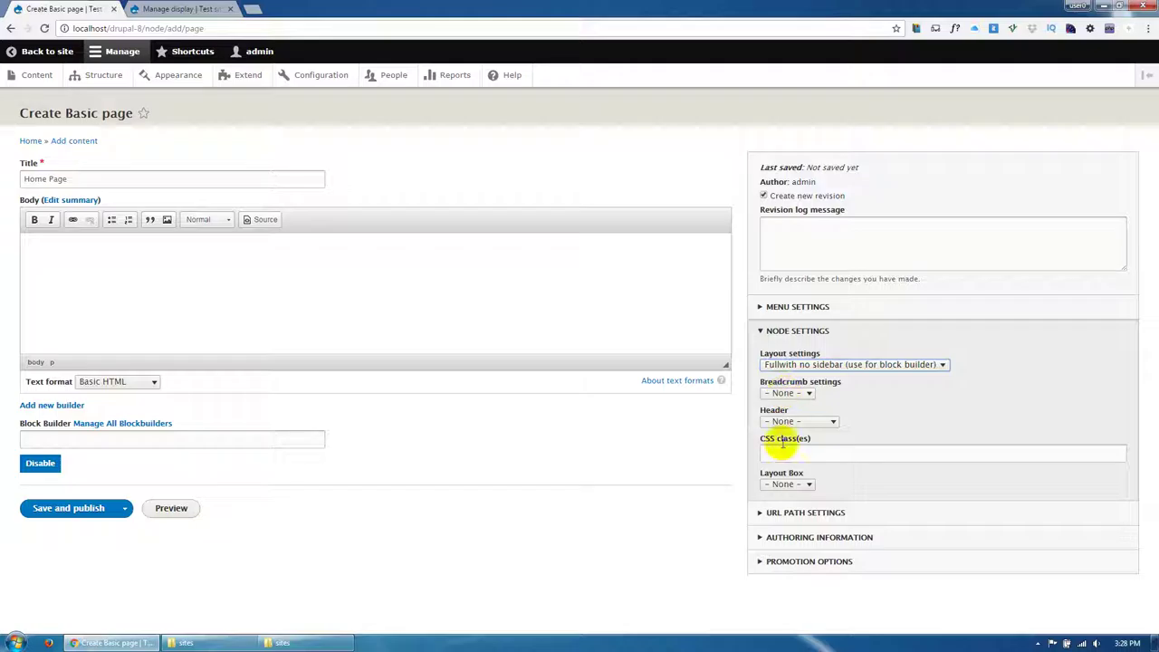
left_click(784, 455)
left_click(782, 469)
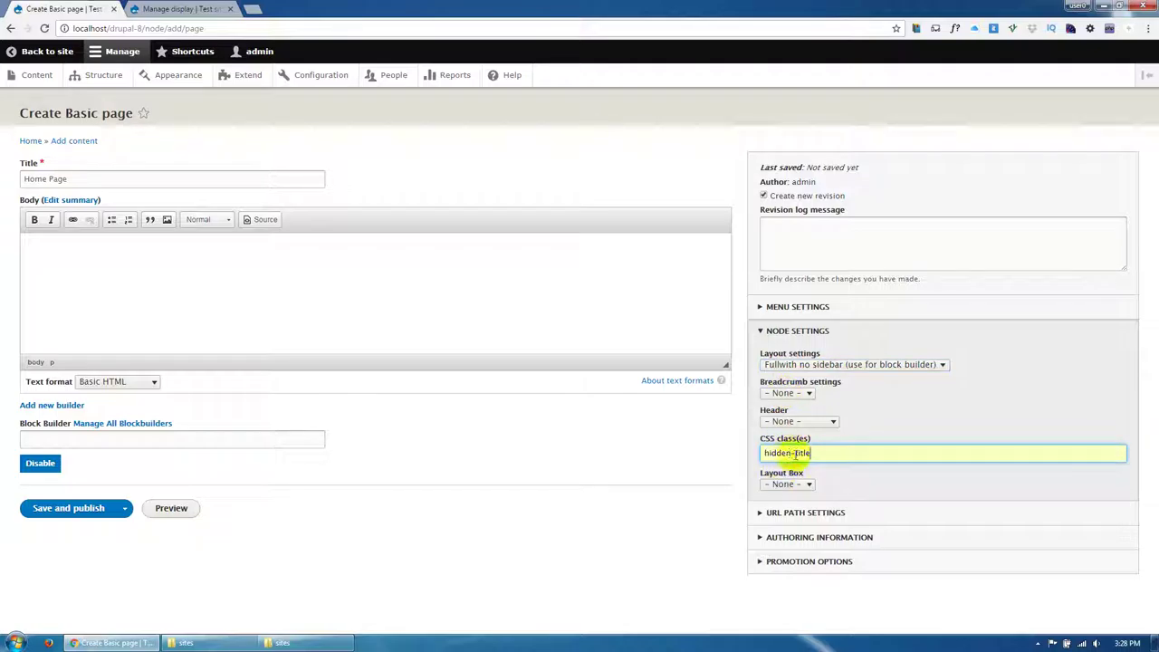
Step: Add a new block builder titled "Home Page" with the machine name home_page and submit it
left_click(52, 408)
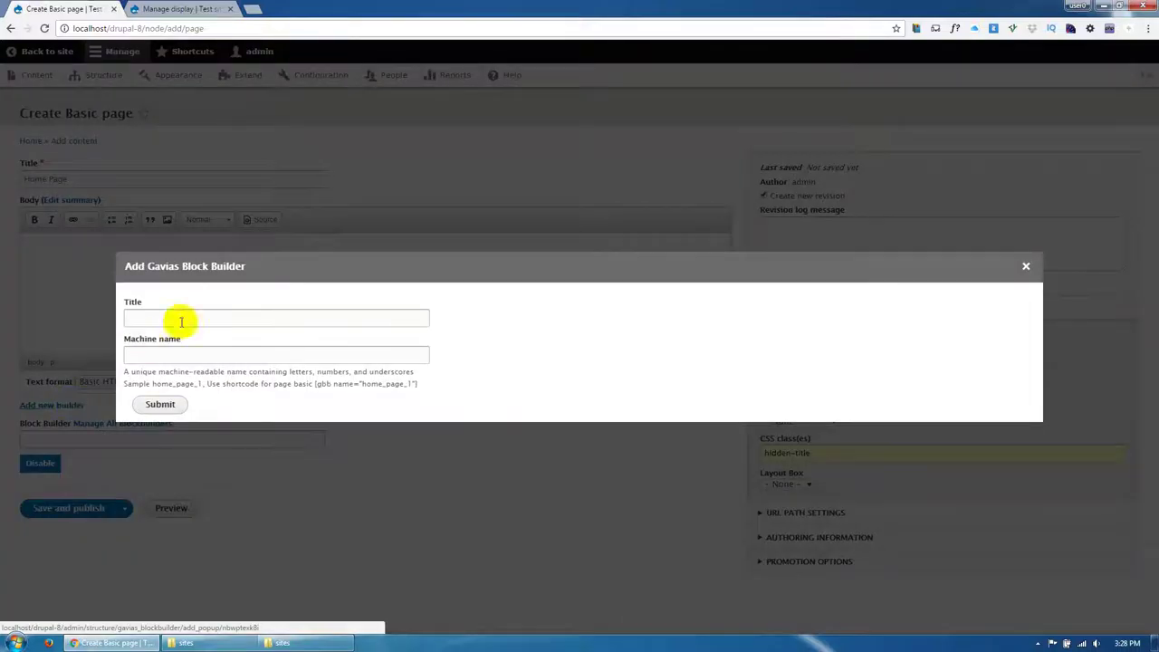
left_click(188, 318)
type("Ho")
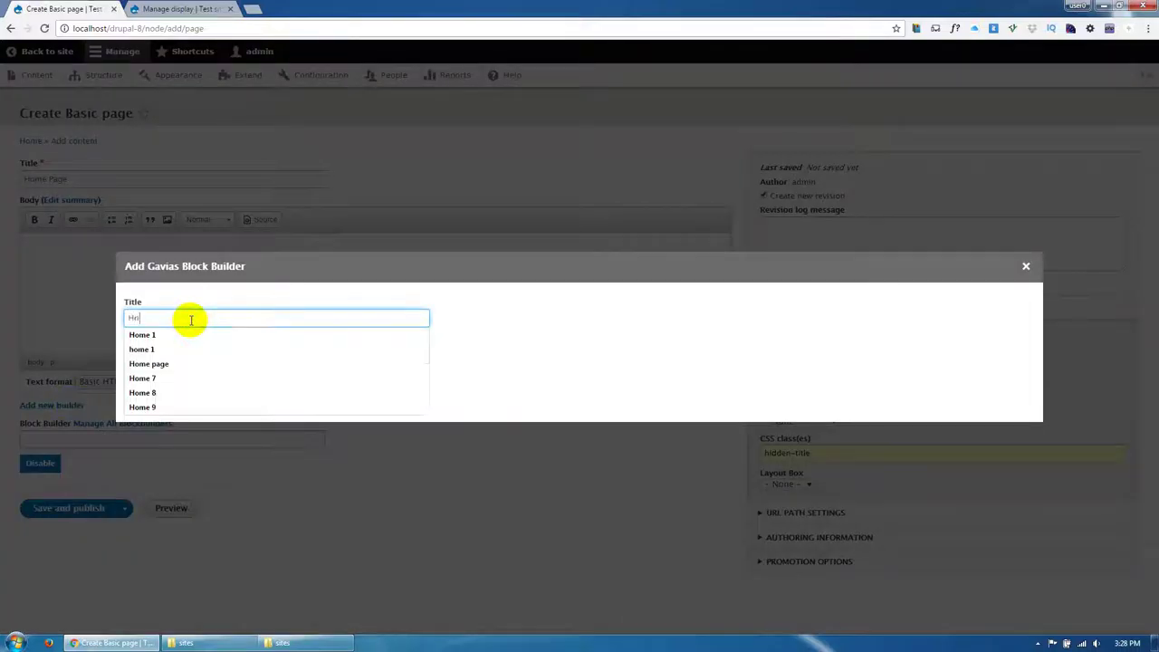
type("me Page")
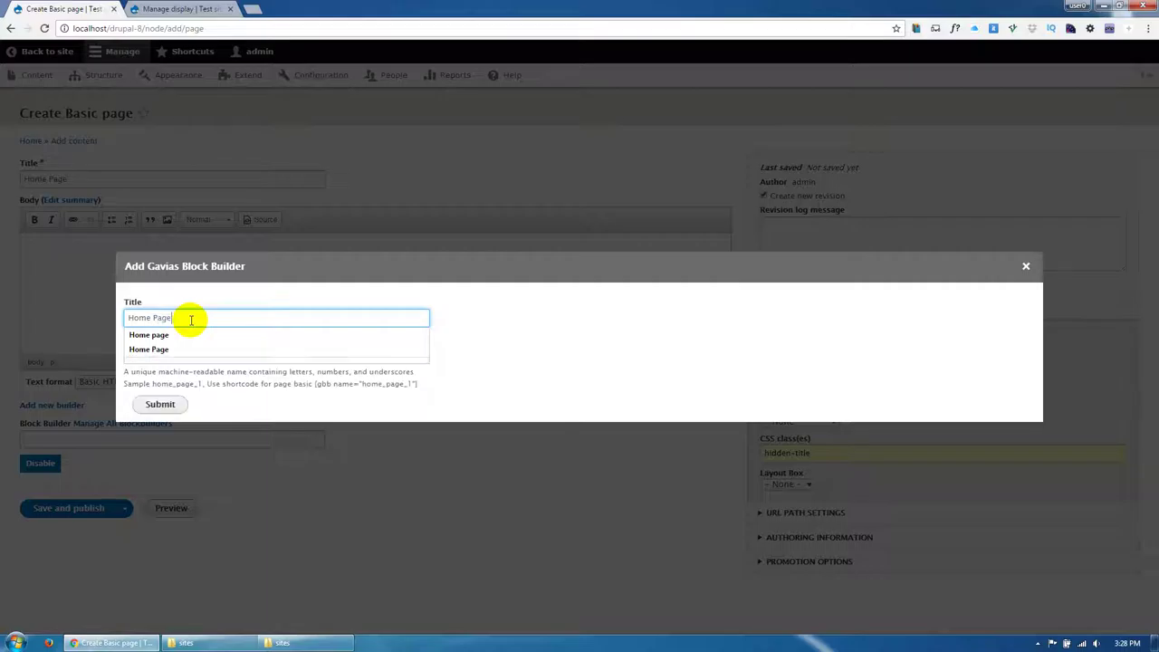
left_click(476, 341)
left_click(311, 354)
type("home")
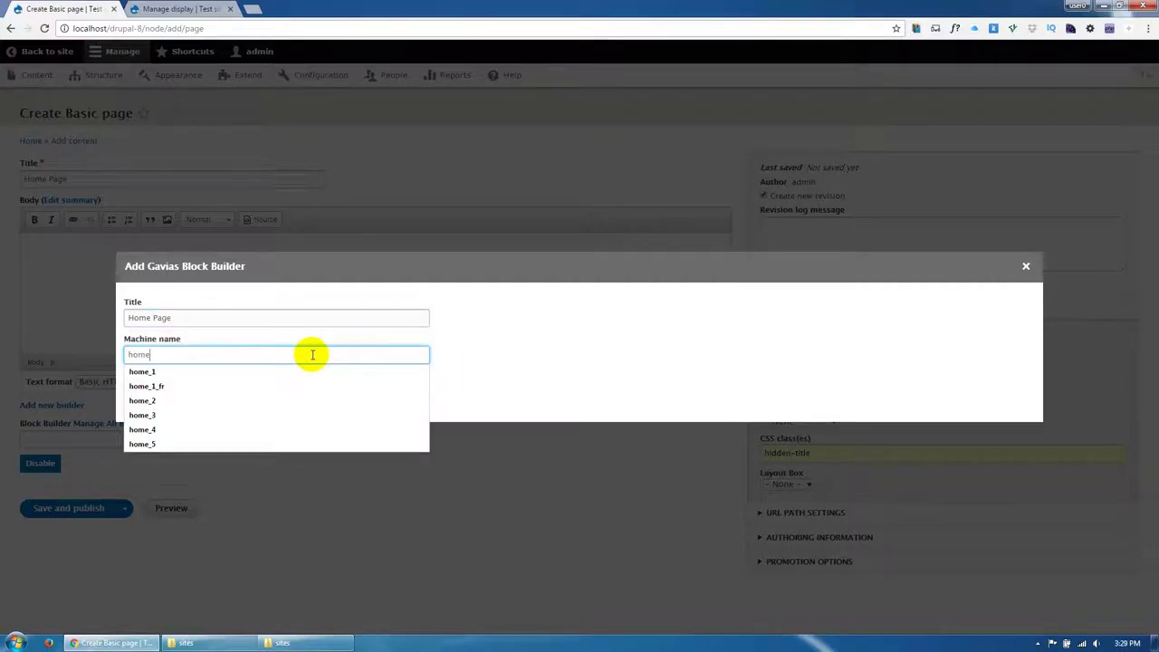
type("_page")
left_click(599, 380)
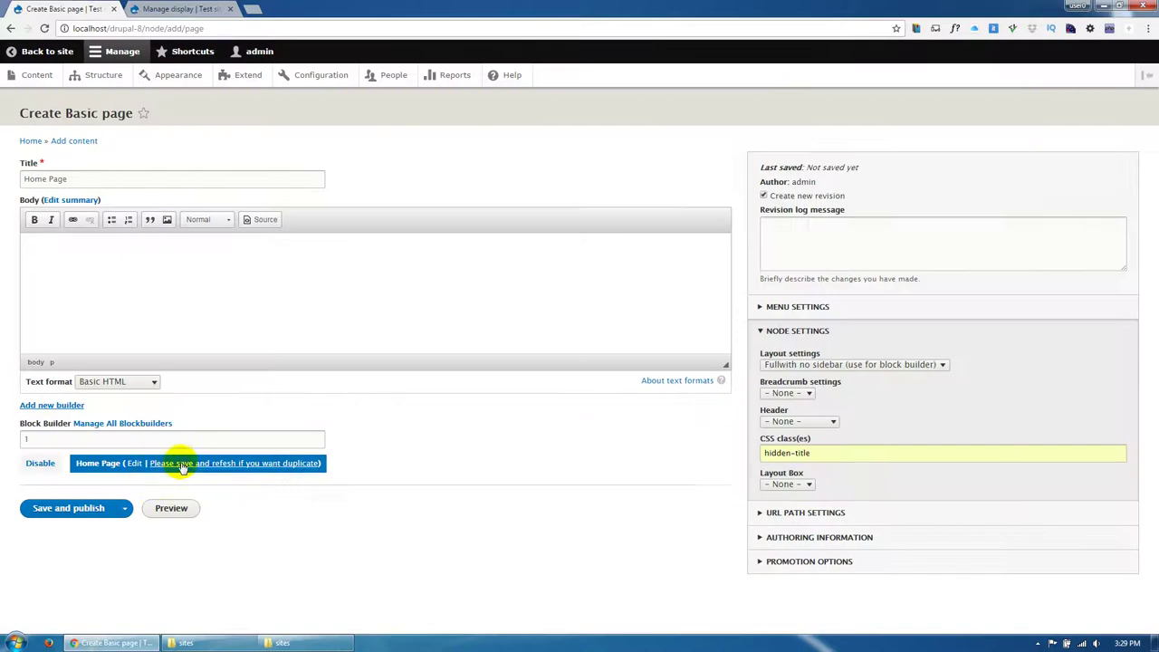
Step: Turn off creating a new revision, save and publish the Home Page, and reopen it for editing
left_click(766, 197)
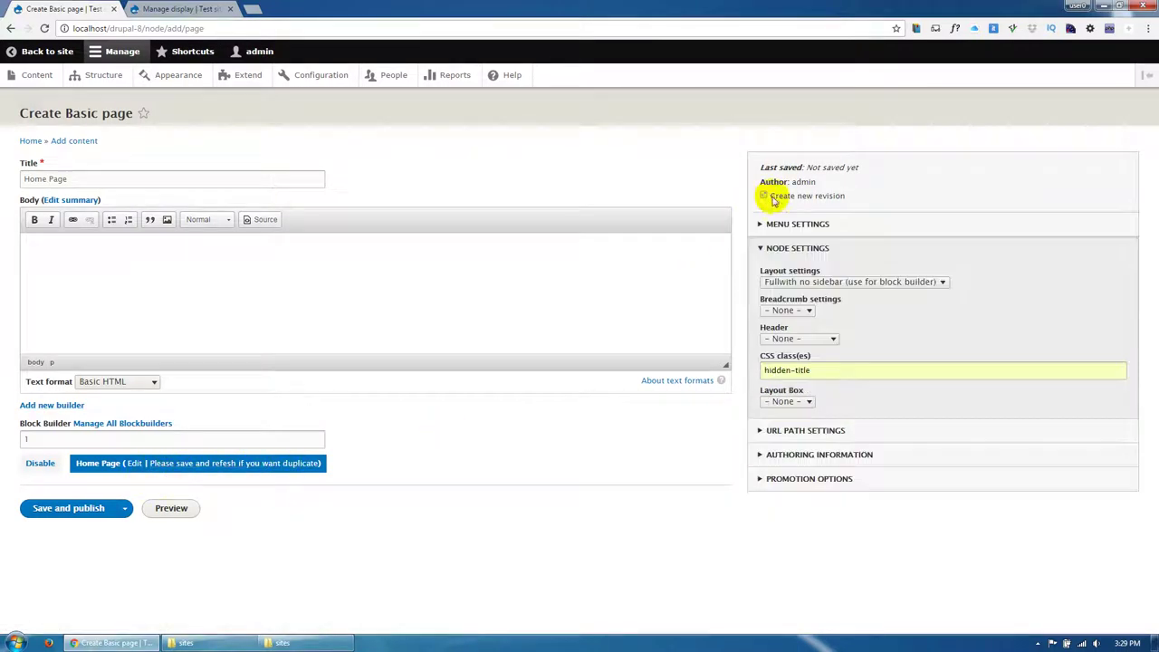
left_click(46, 510)
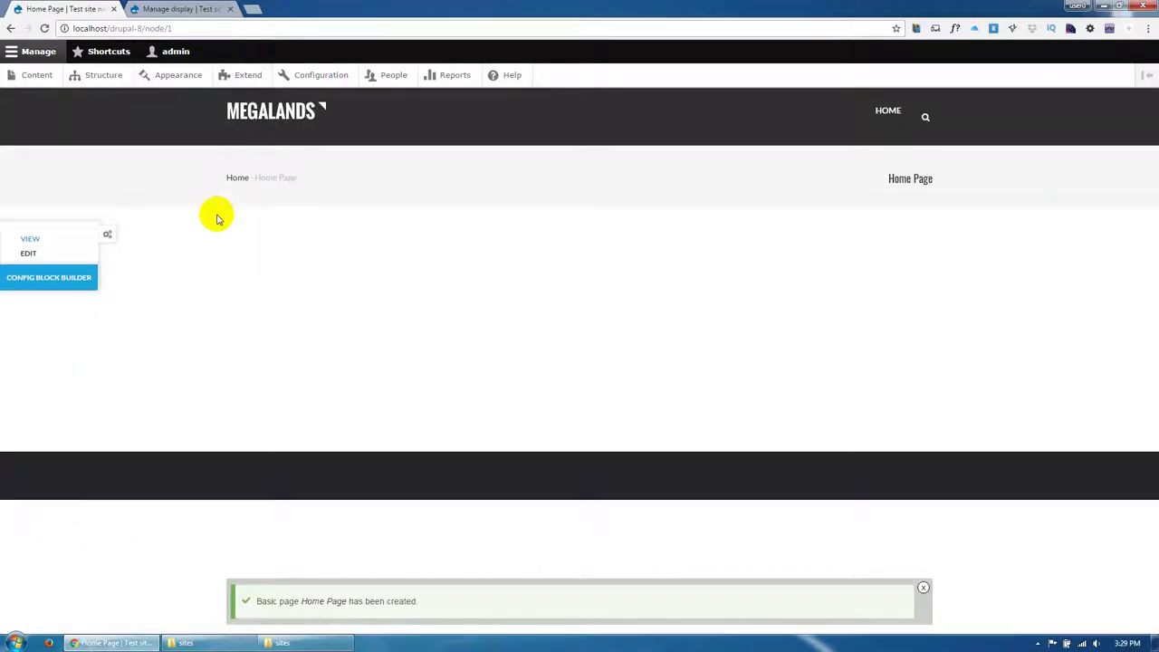
left_click(28, 254)
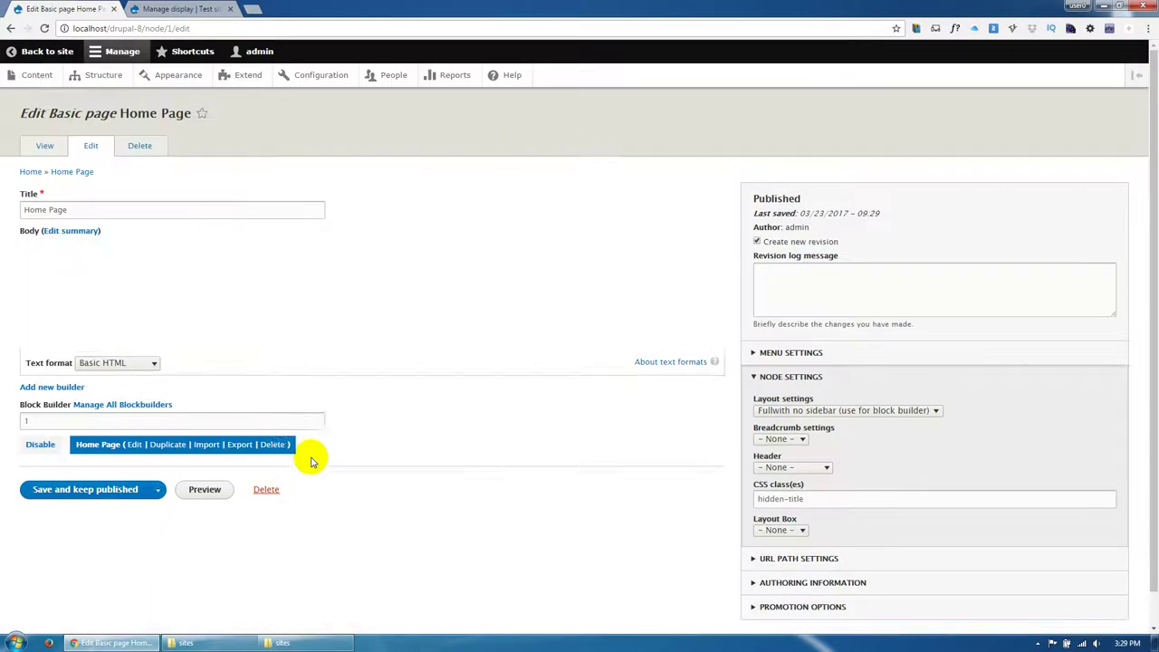
Step: In Windows Explorer, extract files_export_blockbuilder.zip from the gavias_megaland_full folder and open the inner files_export_blockbuilder folder
left_click(224, 643)
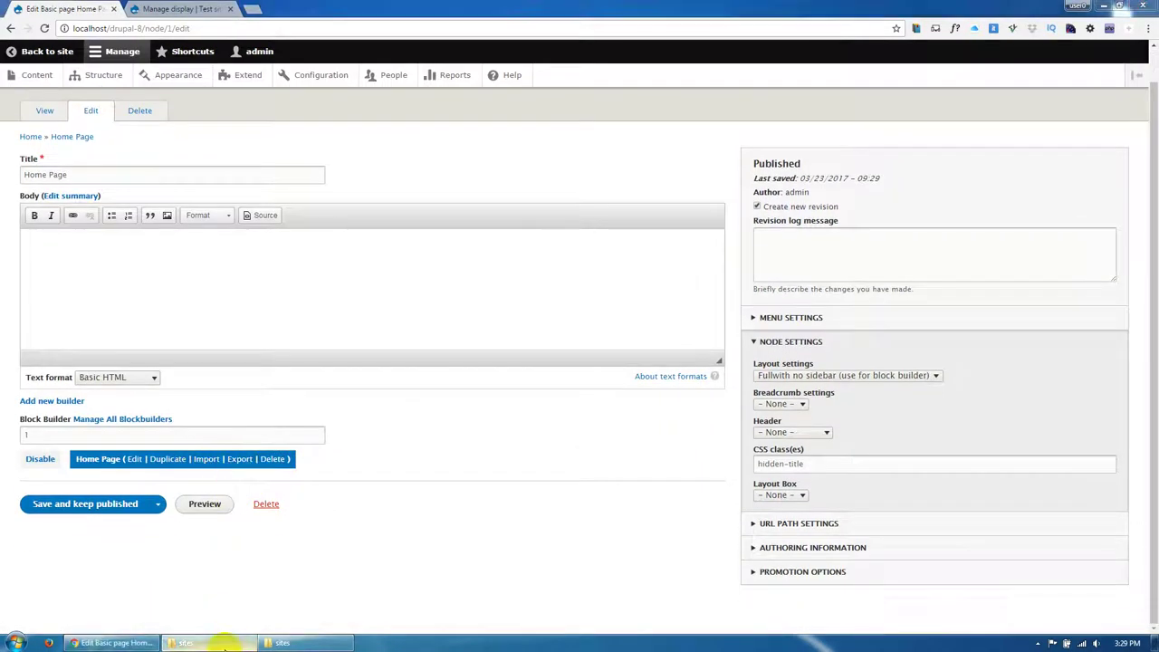
left_click(283, 644)
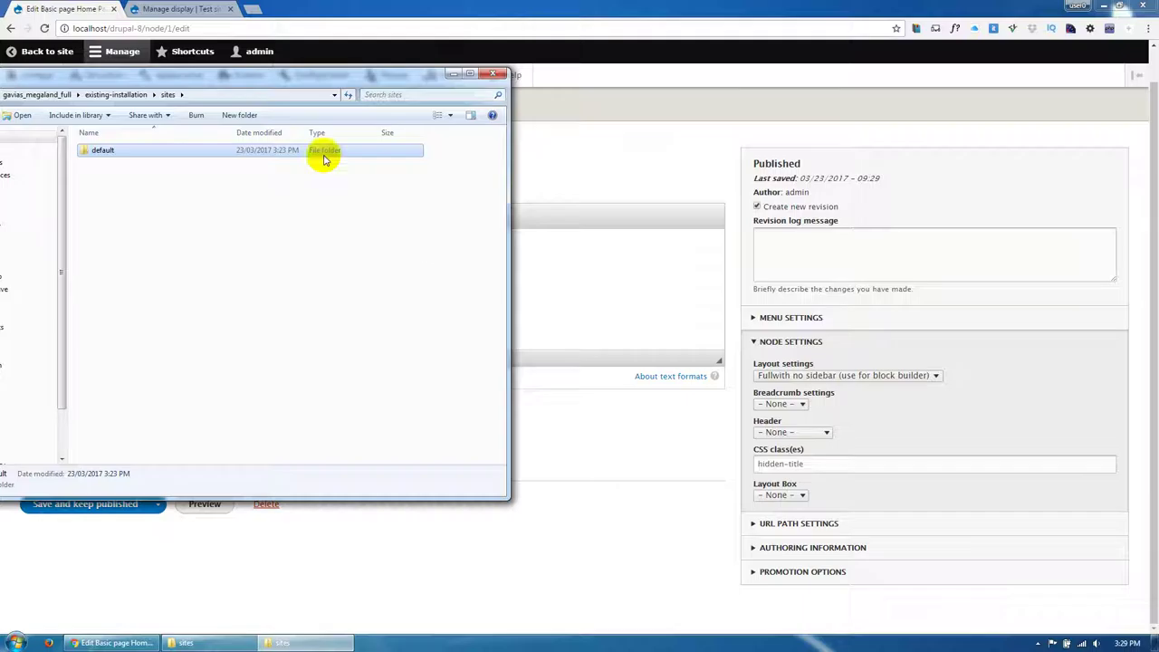
left_click_drag(118, 81, 303, 79)
left_click(216, 95)
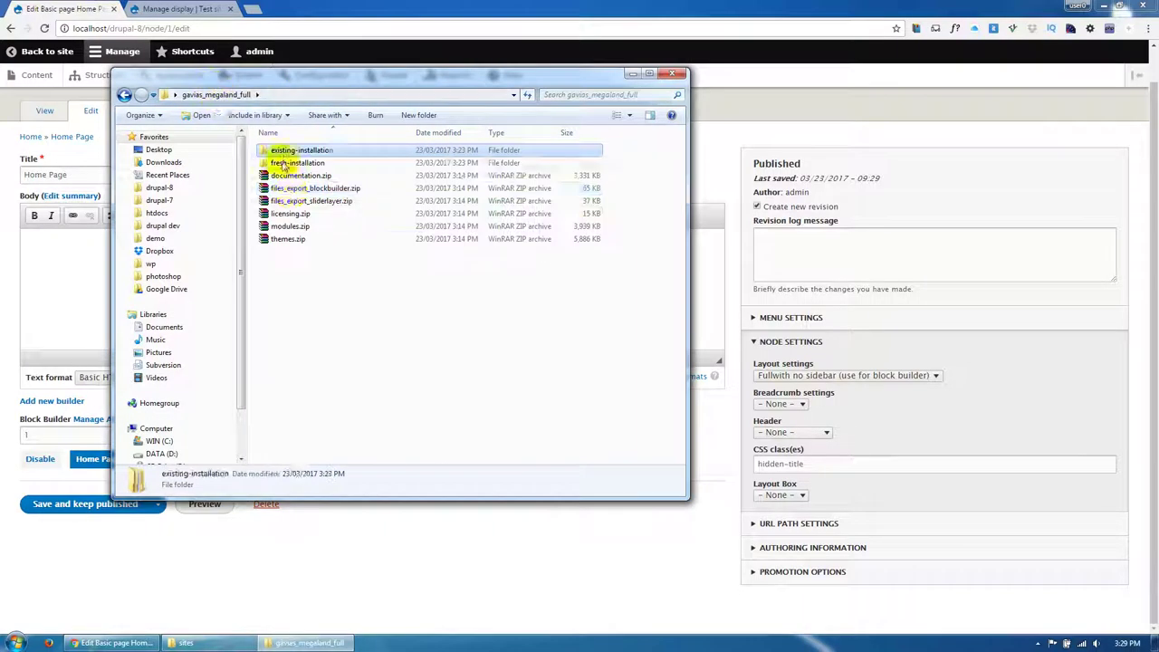
left_click(290, 188)
right_click(353, 189)
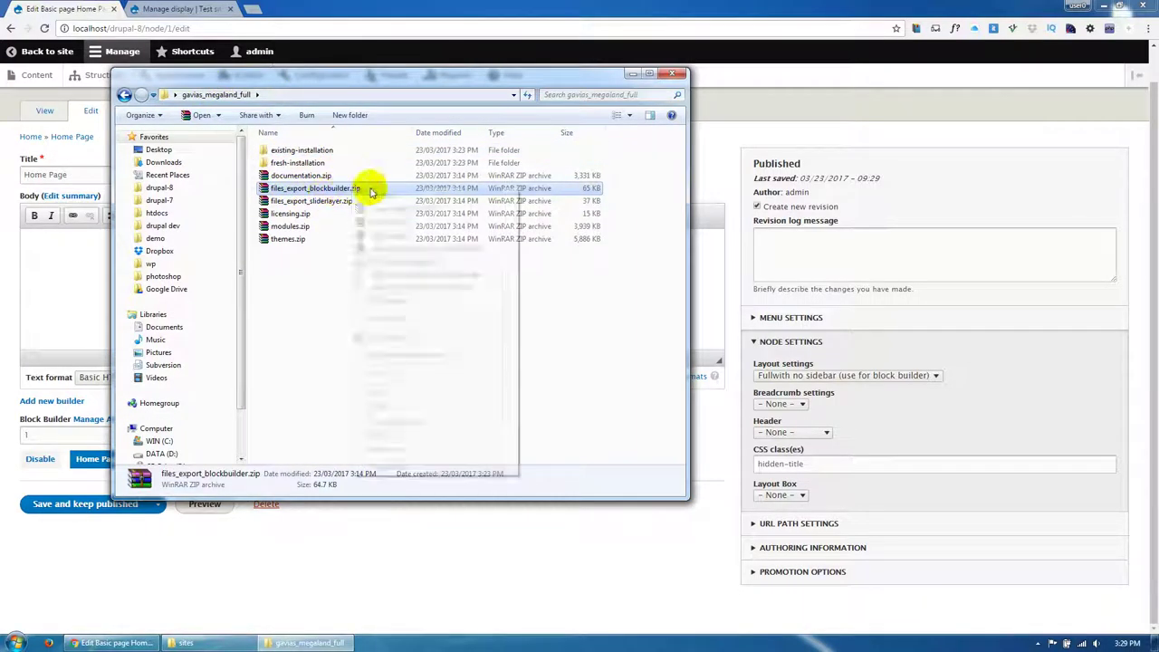
left_click(405, 255)
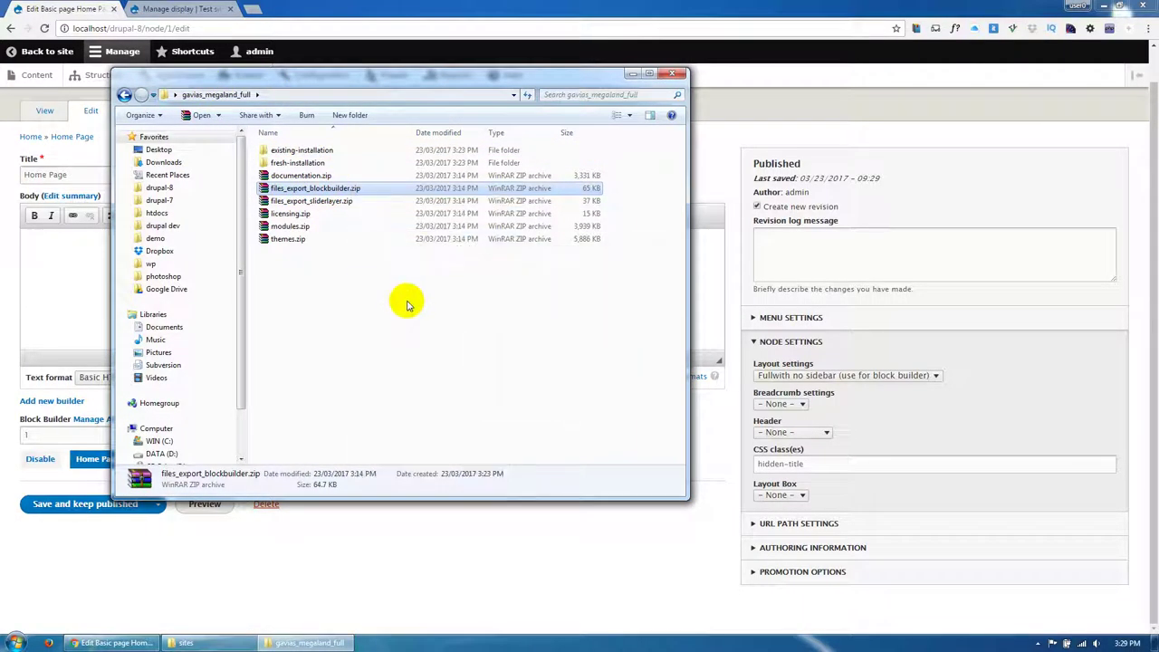
double_click(309, 163)
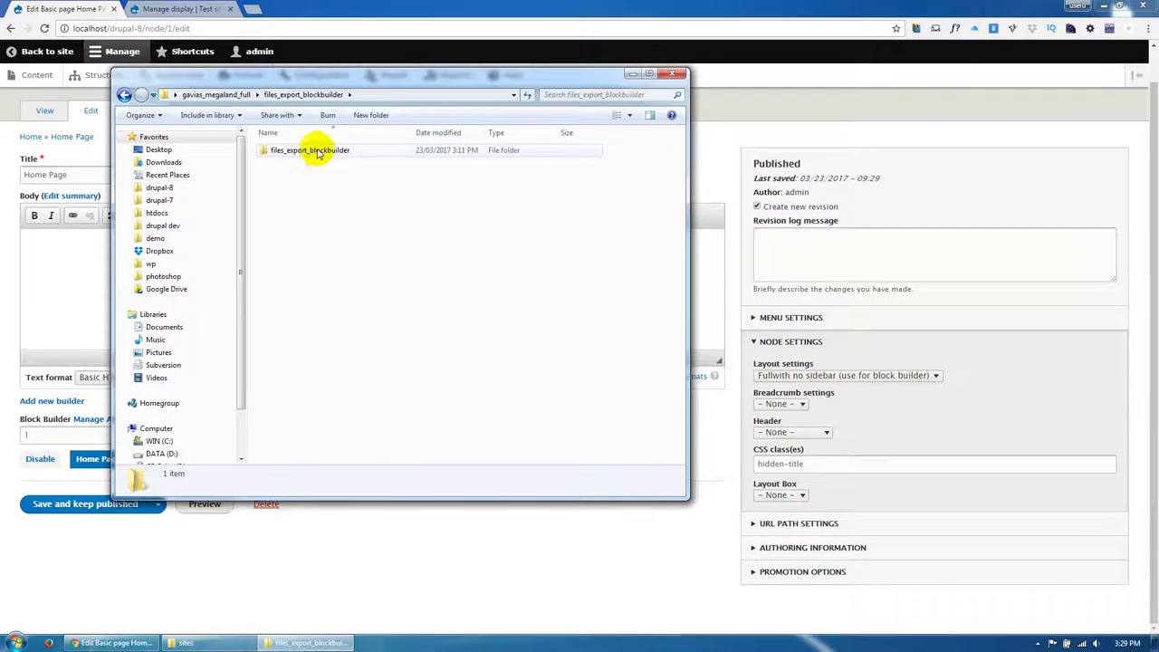
double_click(288, 150)
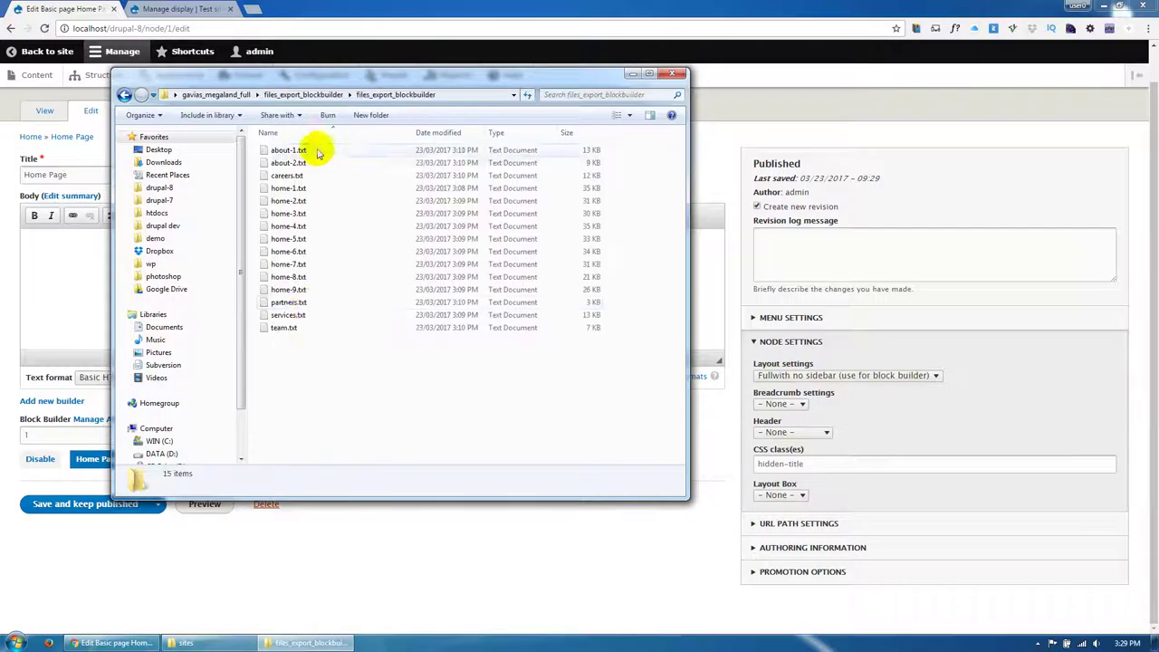
Step: Import home-1.txt from the extracted files_export_blockbuilder folder on the Desktop into the Home Page block builder
left_click(220, 569)
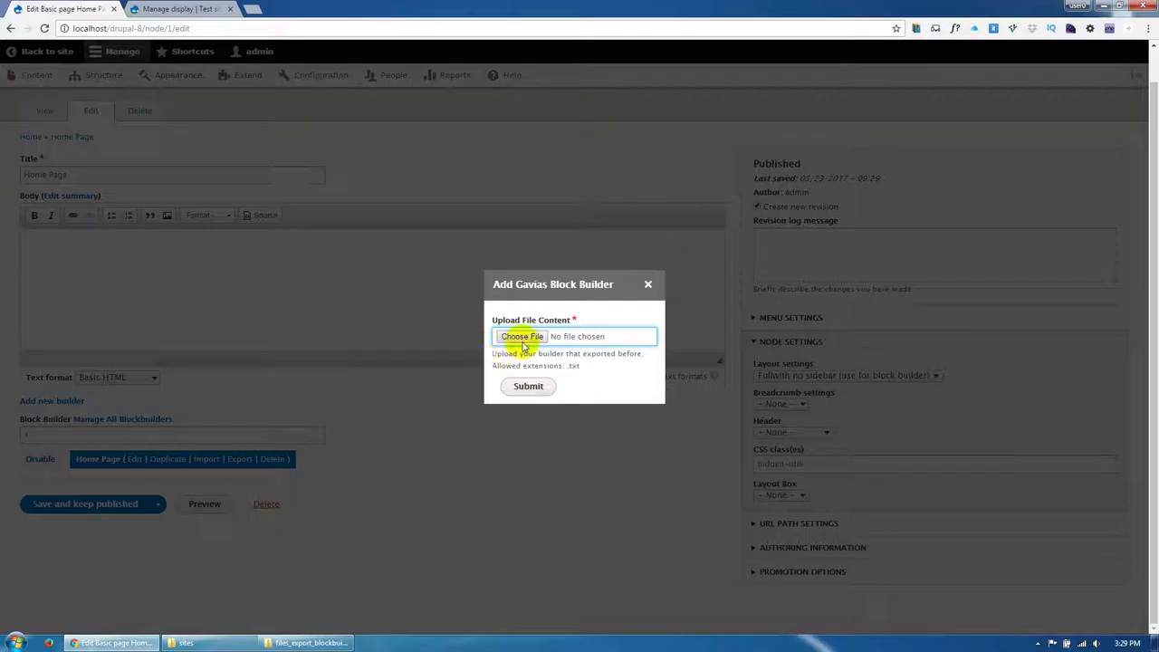
left_click(523, 344)
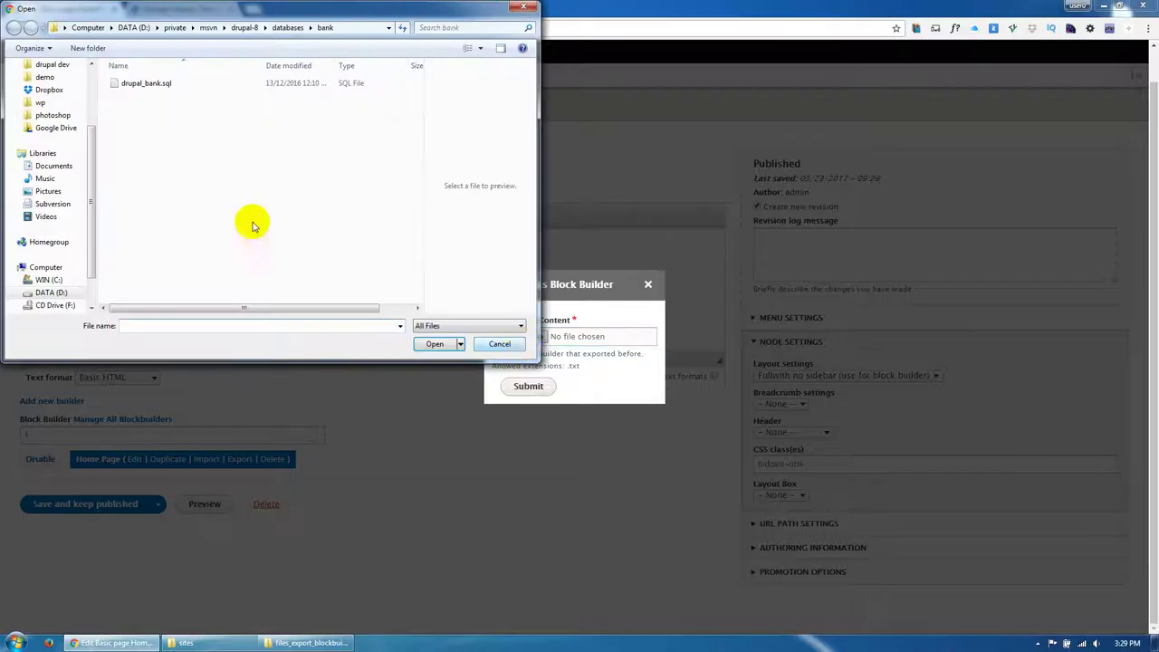
left_click_drag(88, 145, 85, 85)
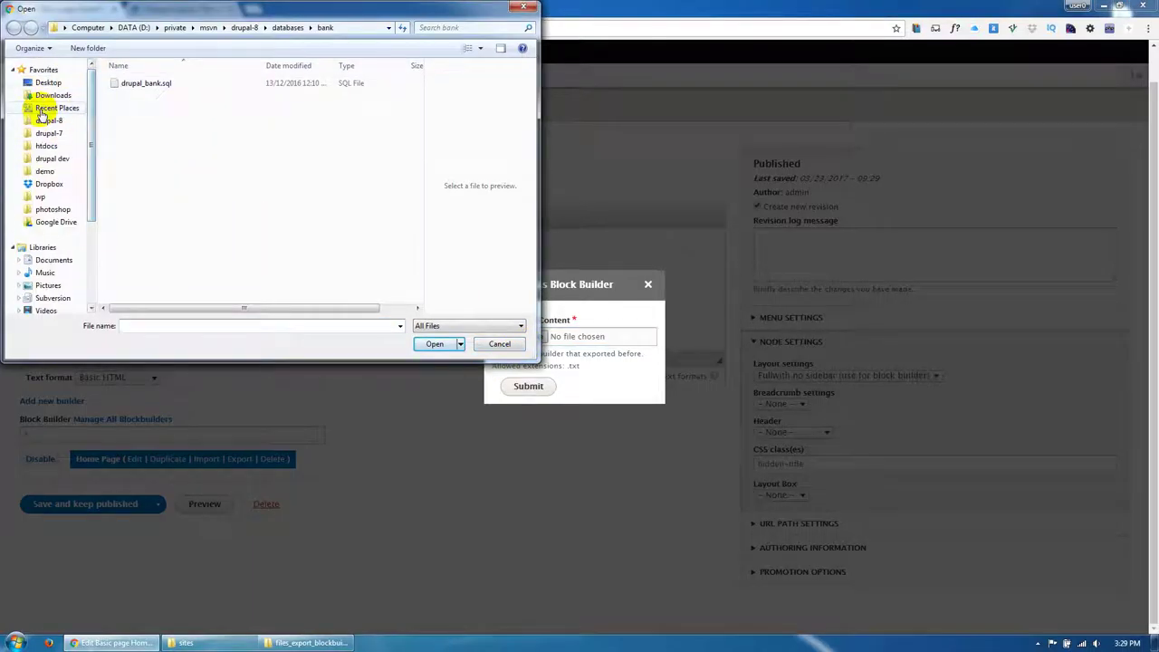
left_click(52, 95)
left_click(48, 84)
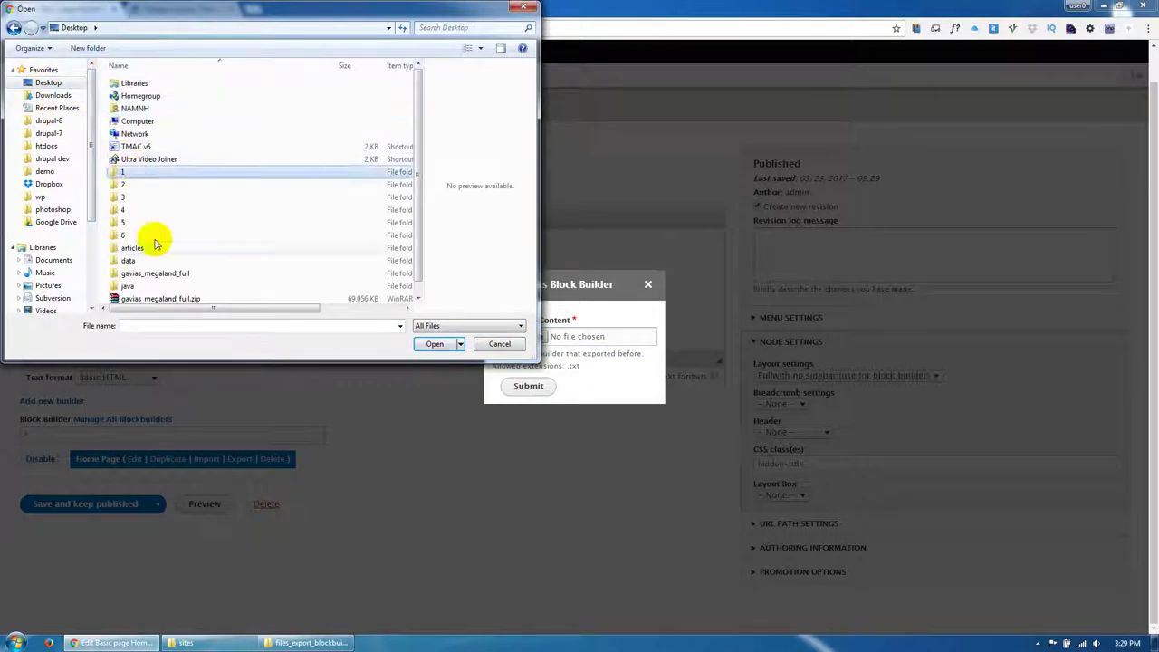
double_click(157, 274)
double_click(145, 96)
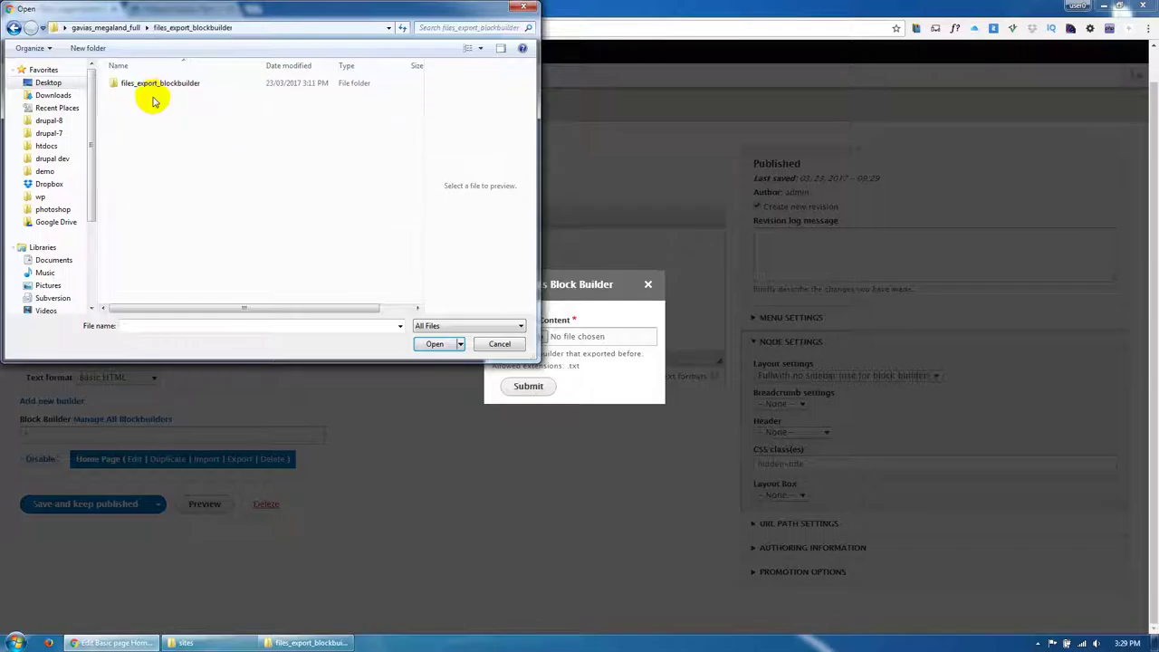
double_click(151, 87)
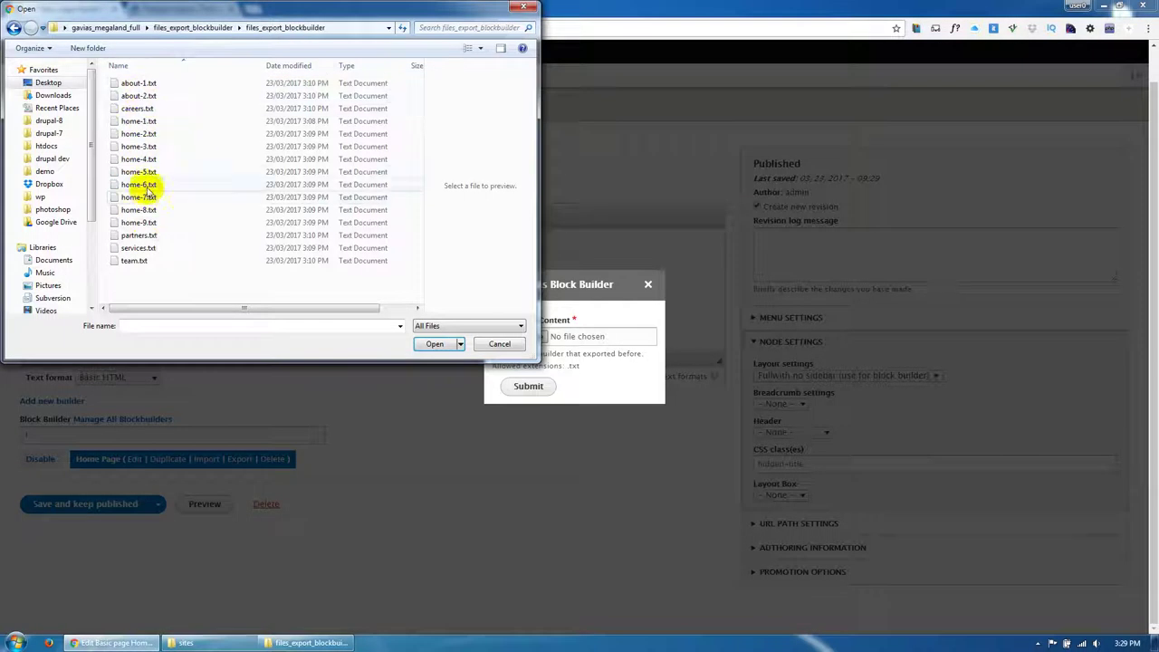
double_click(143, 121)
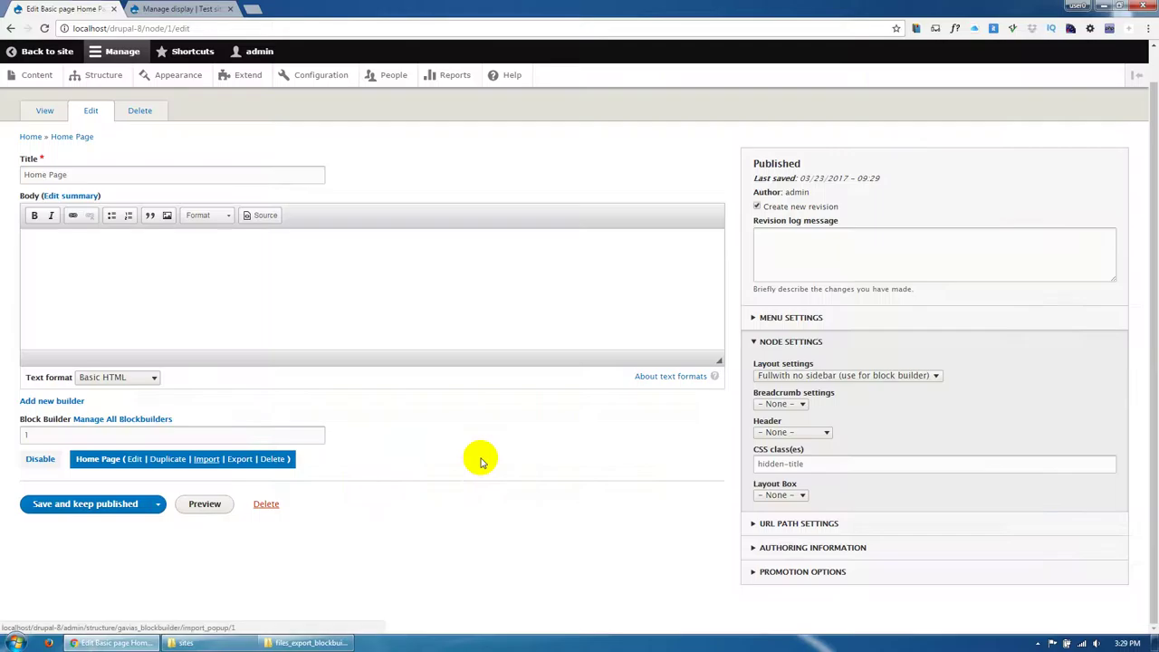
Step: Set the Home Page's breadcrumb setting to Disable and save the page, keeping it published
left_click(785, 410)
left_click(784, 410)
left_click(784, 409)
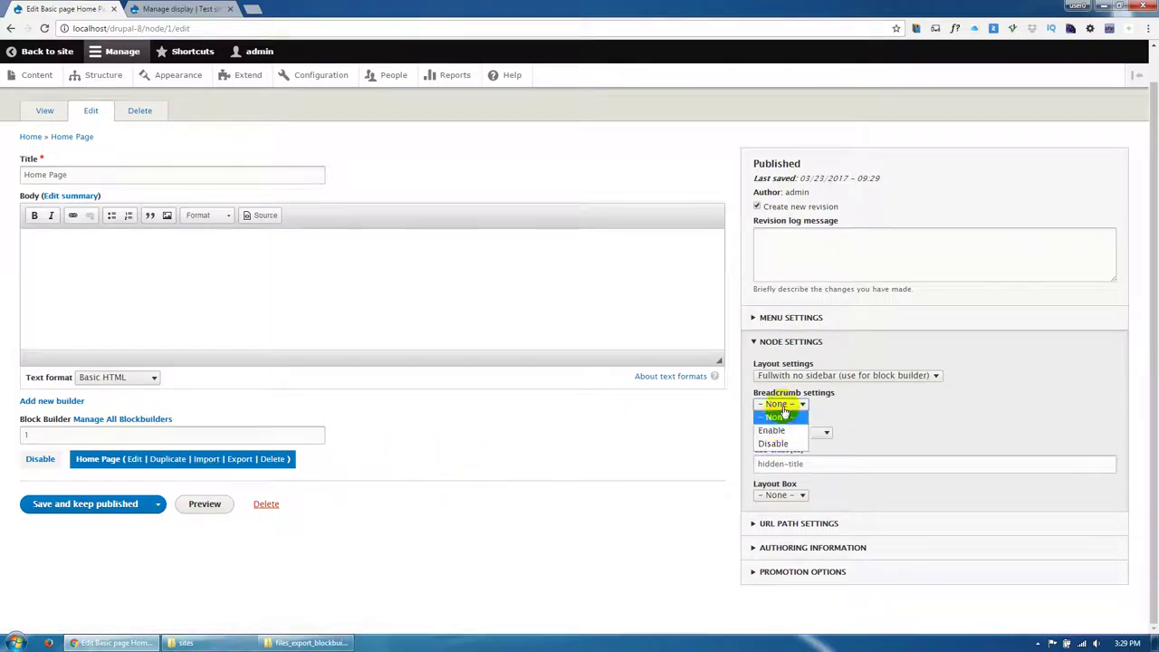
left_click(773, 443)
left_click(104, 510)
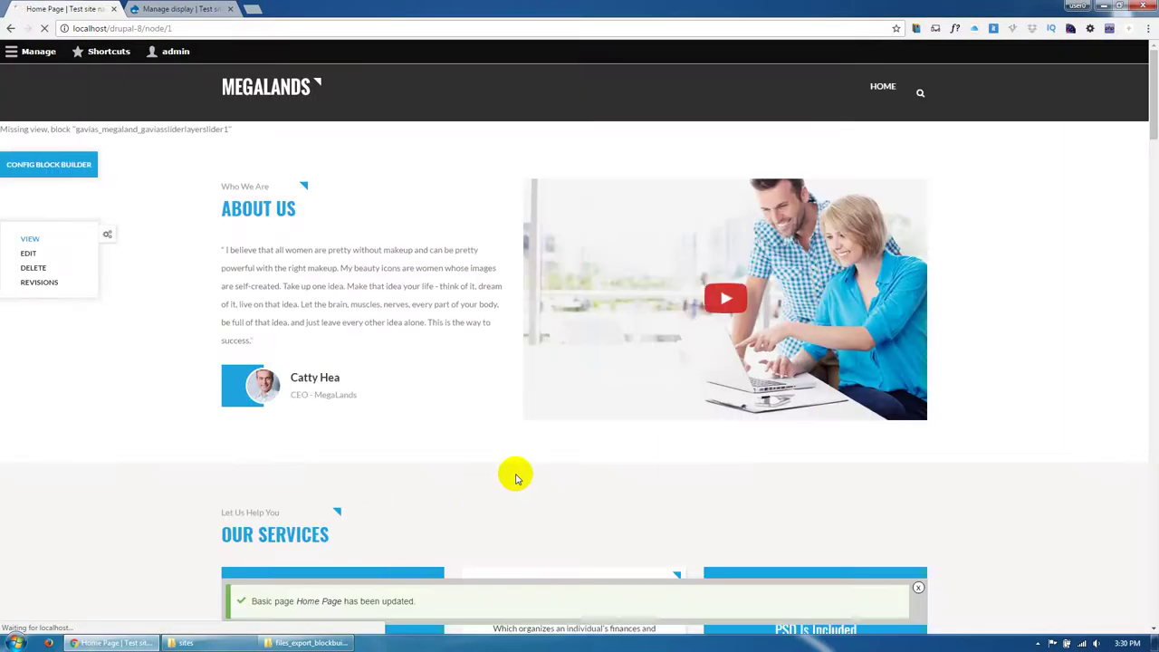
Step: Review the saved Home Page down to its contact section and check the message about the slider block
left_click_drag(1151, 113, 1150, 516)
left_click_drag(1152, 299, 1153, 580)
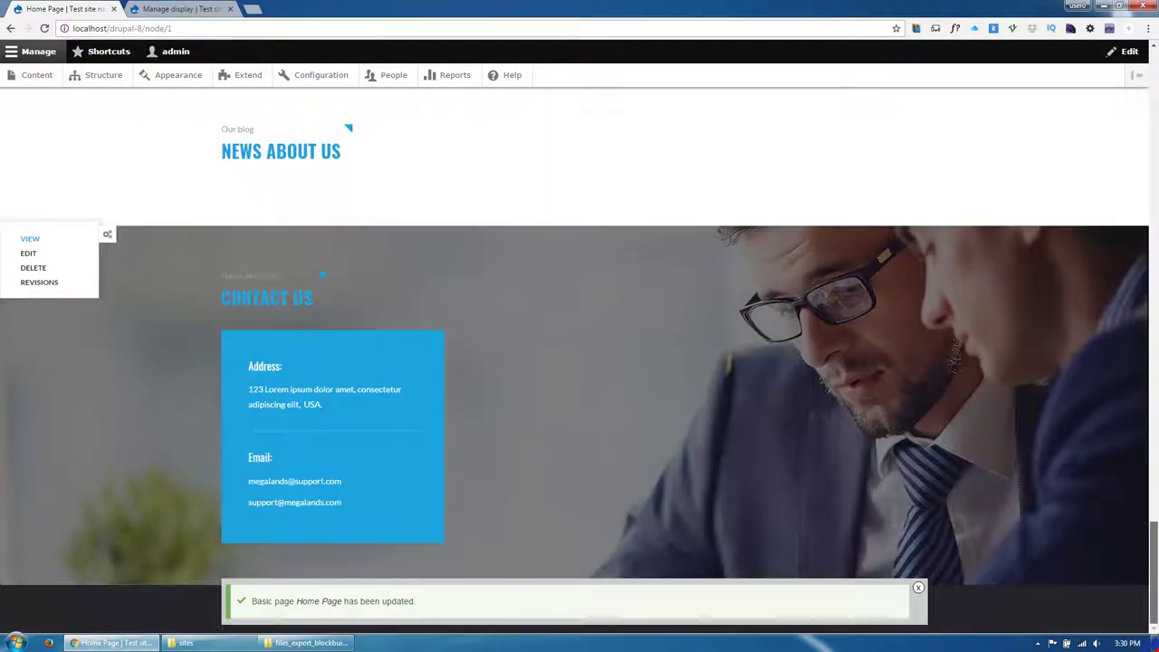
left_click_drag(1152, 626, 1094, 123)
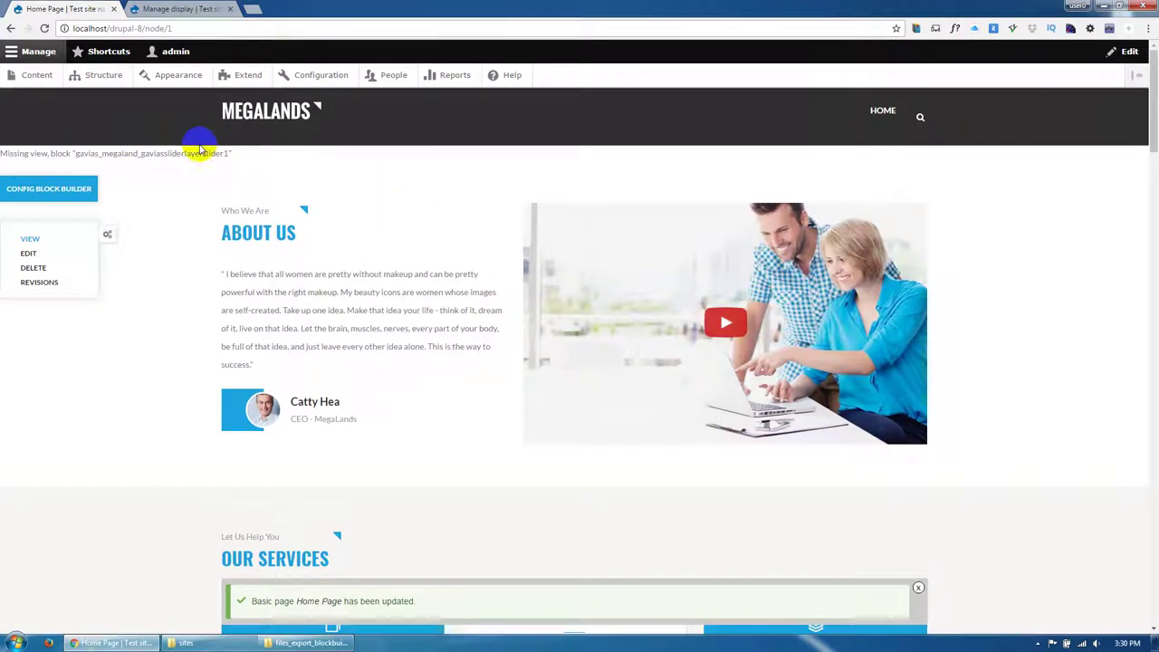
left_click_drag(100, 154, 200, 153)
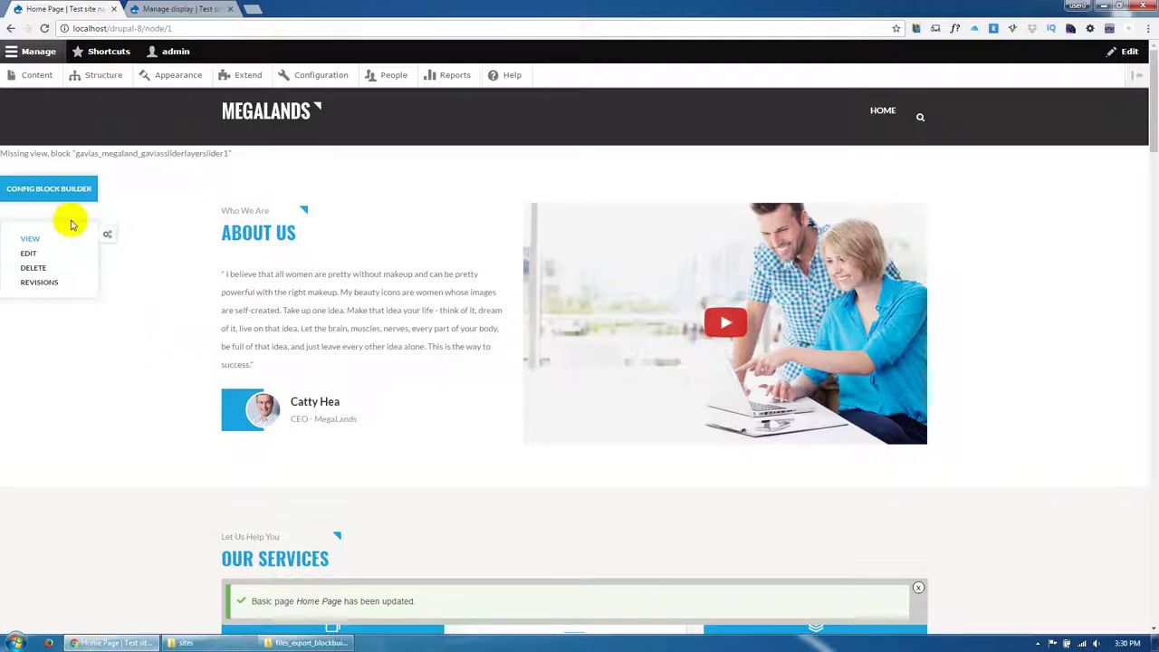
Step: Add a Gavias group slider layer titled "Slider #1" and save it
left_click(104, 77)
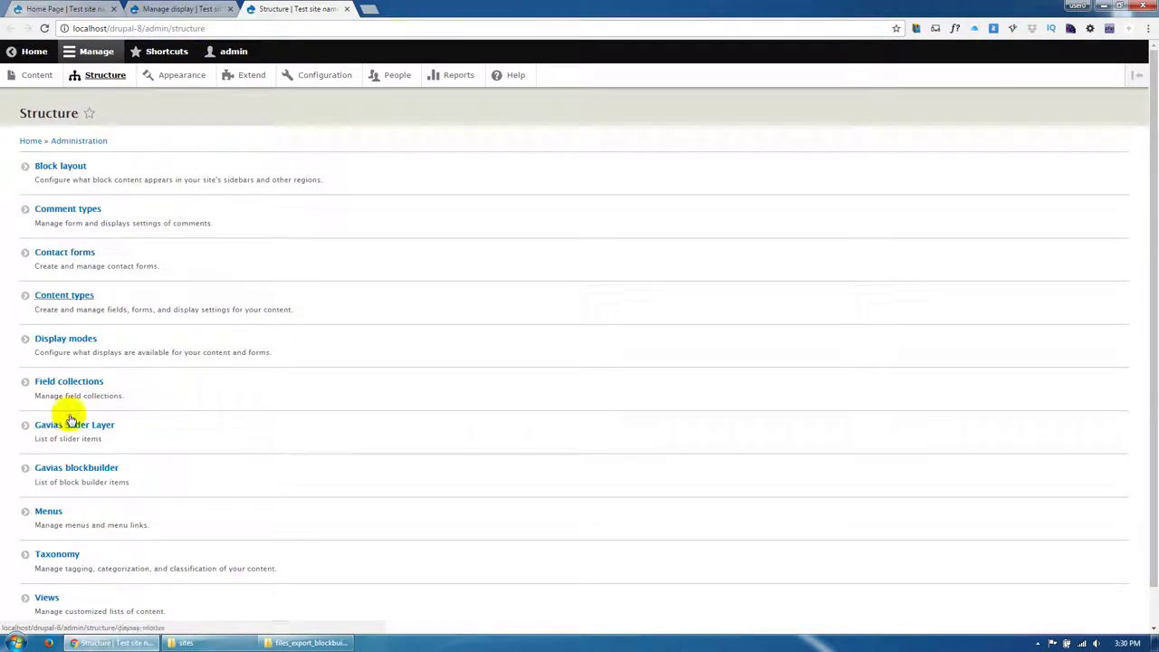
left_click(59, 431)
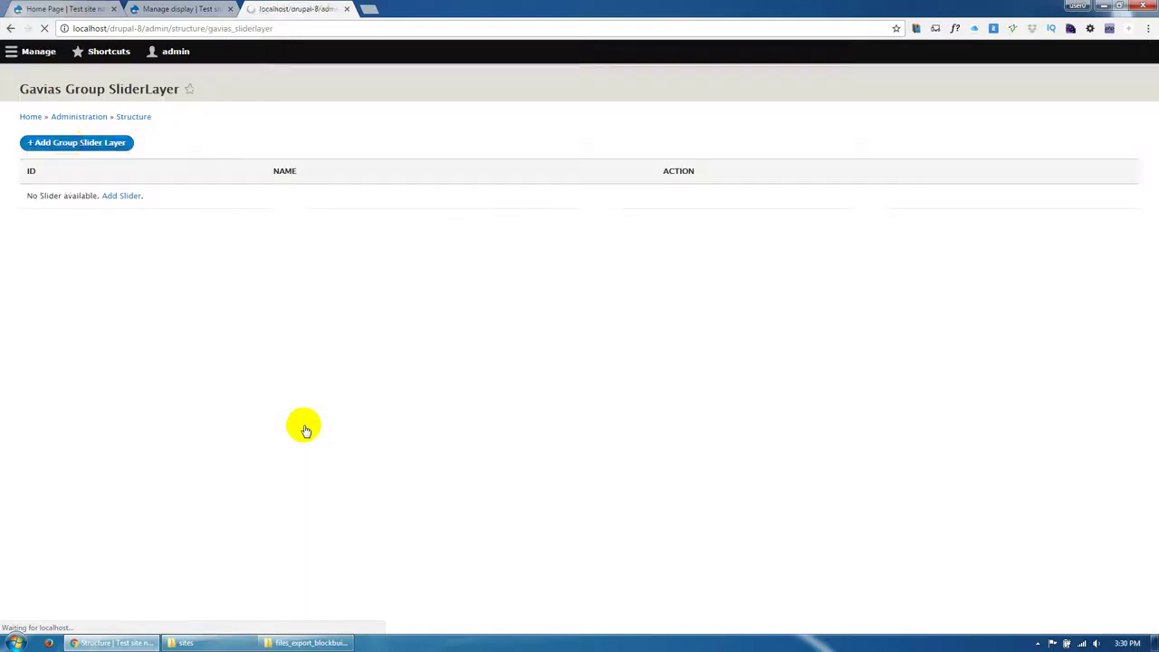
left_click(73, 169)
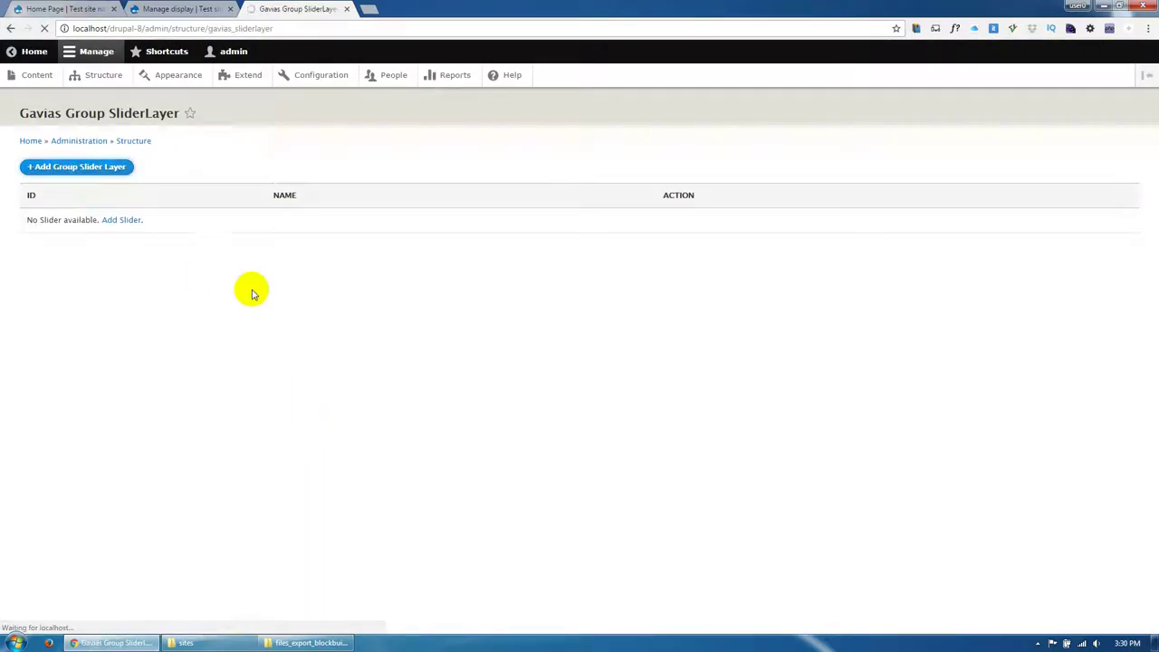
left_click(135, 180)
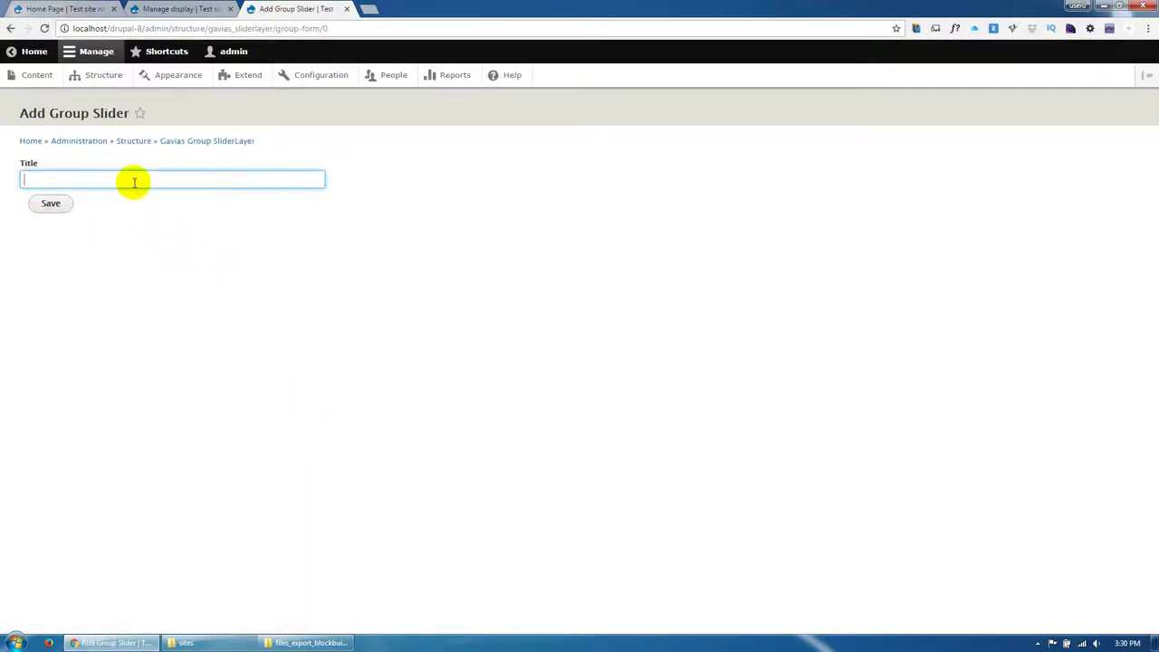
type("Sl")
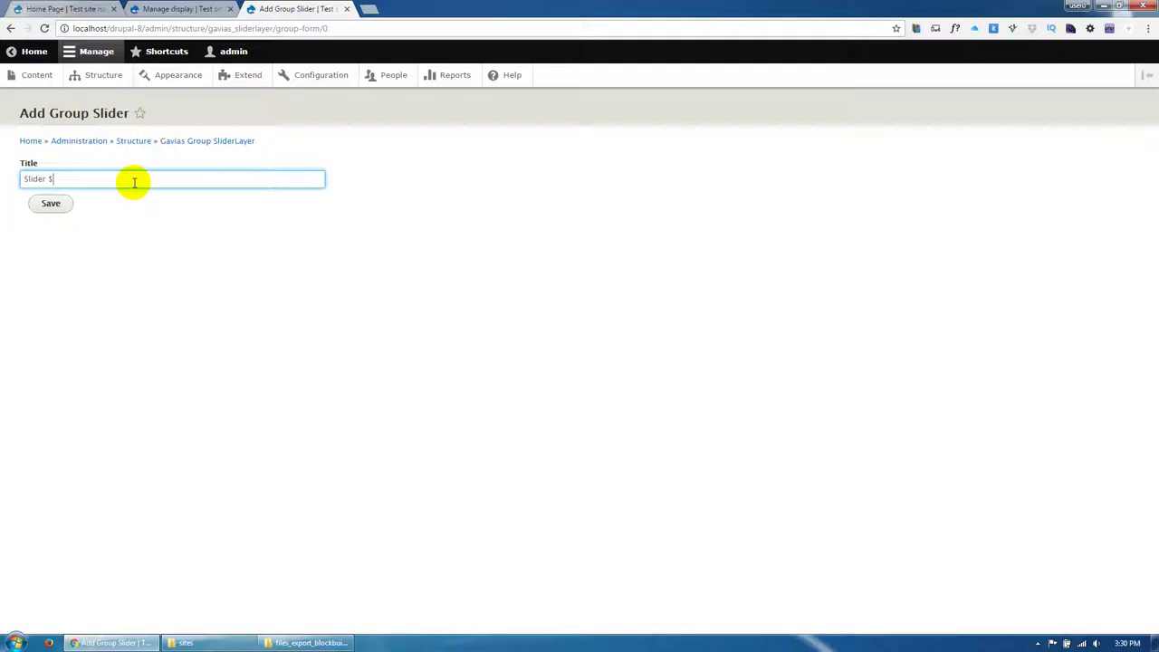
type("ider #1")
left_click(96, 365)
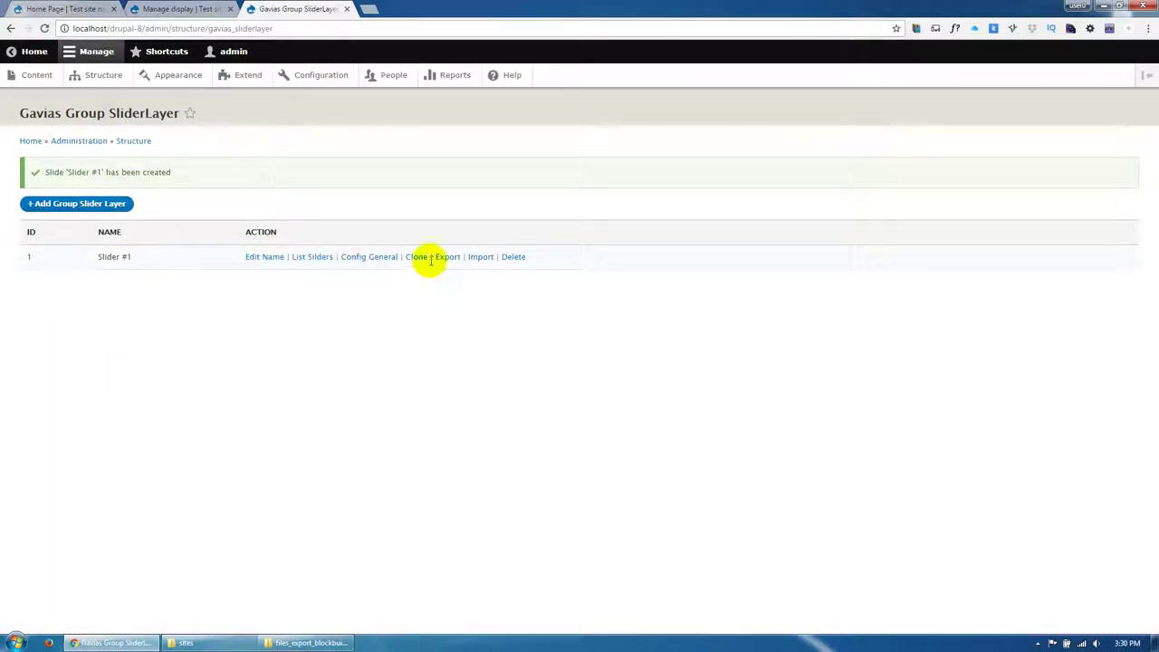
Step: In Windows Explorer, extract files_export_sliderlayer.zip from the gavias_megaland_full folder into its own subfolder
left_click(312, 643)
left_click(326, 96)
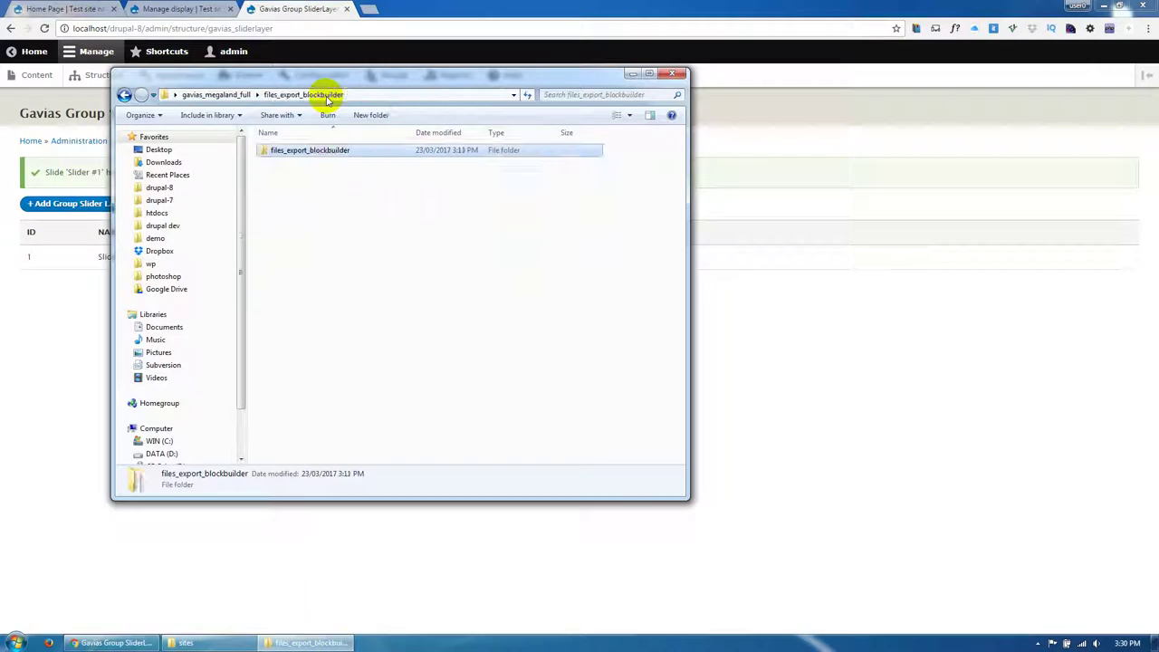
left_click(228, 94)
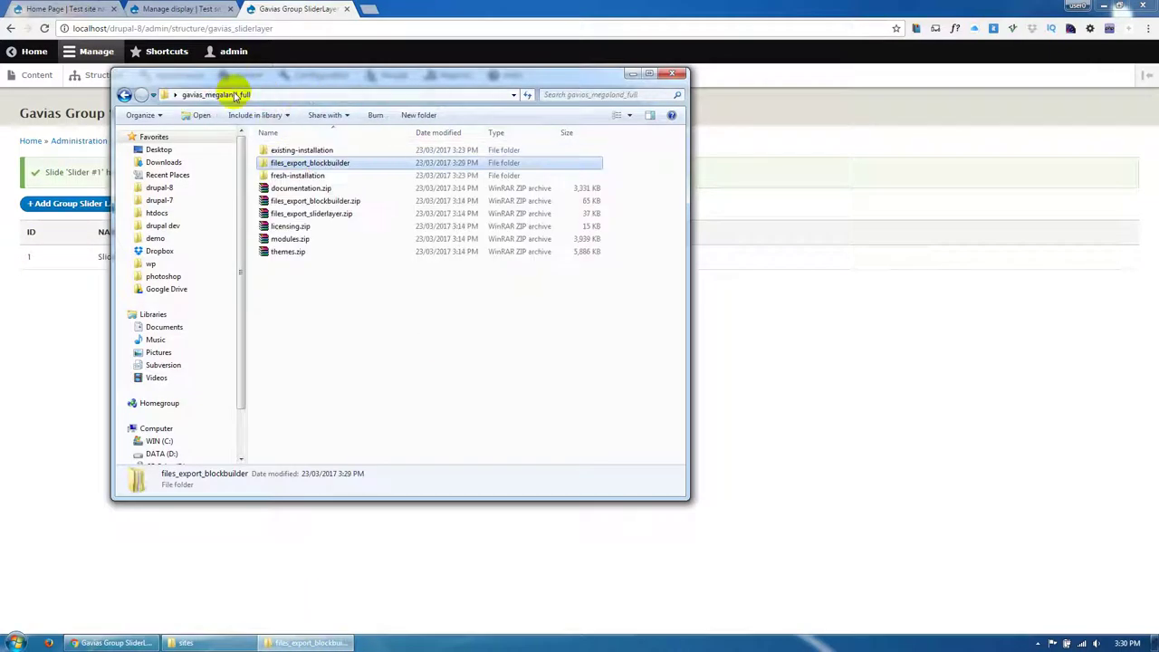
left_click(297, 214)
right_click(299, 215)
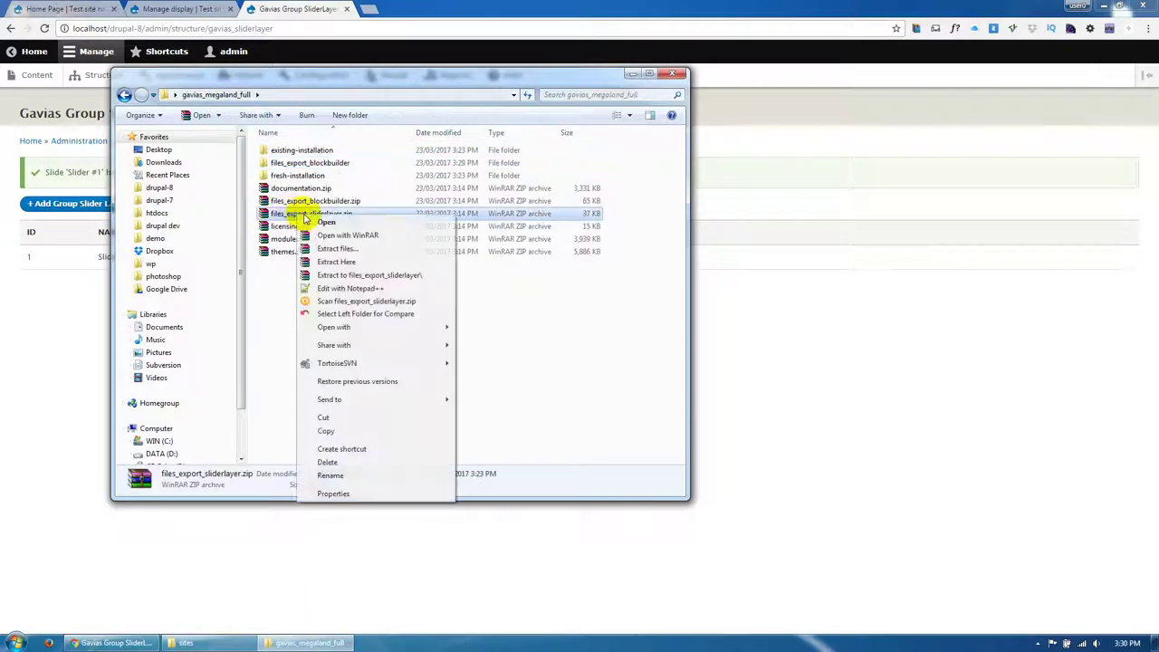
left_click(338, 275)
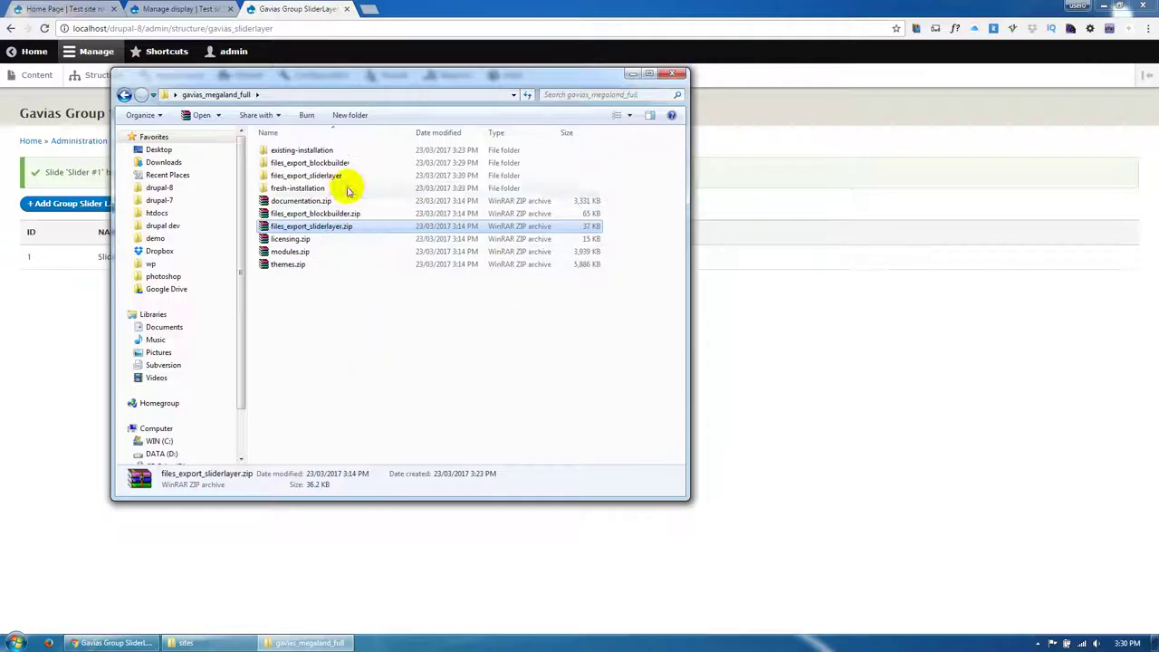
left_click(322, 175)
Step: Back in Chrome, import sliderlayer-1.txt from the inner files_export_sliderlayer folder into Slider #1 and save
left_click(895, 356)
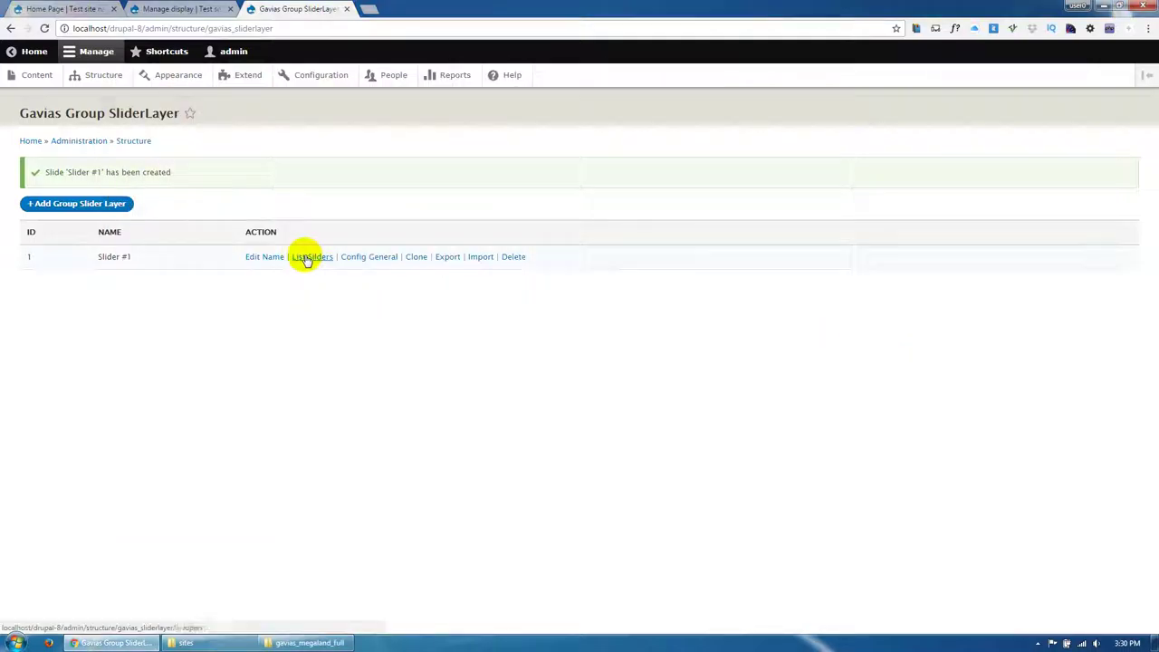
left_click(480, 256)
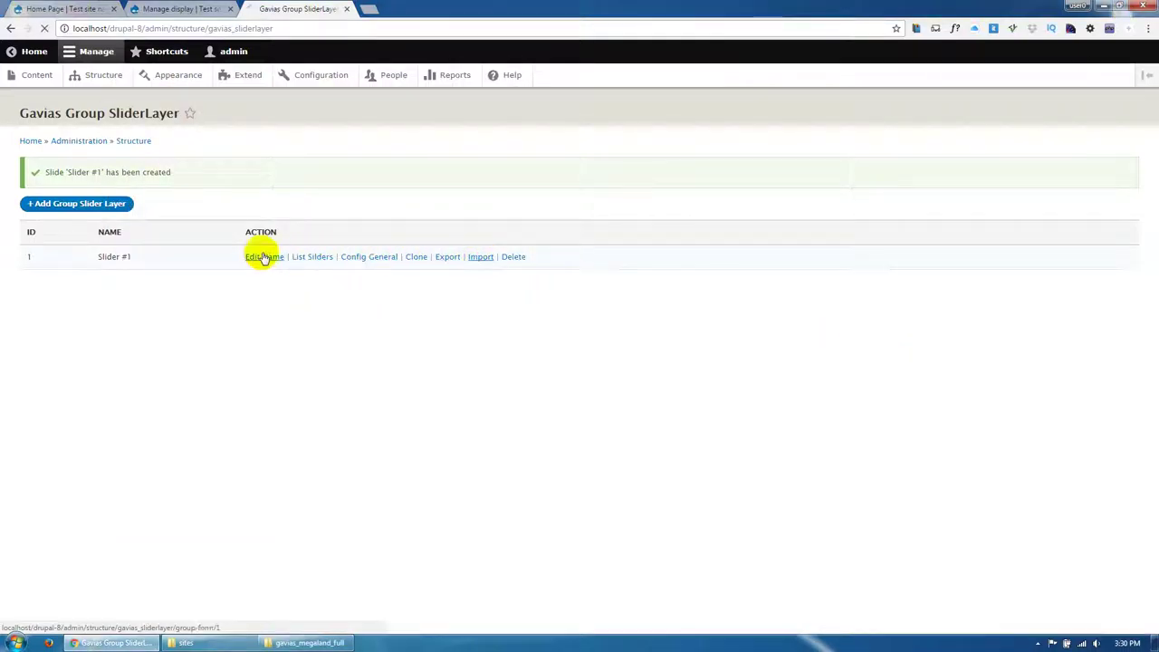
left_click(41, 202)
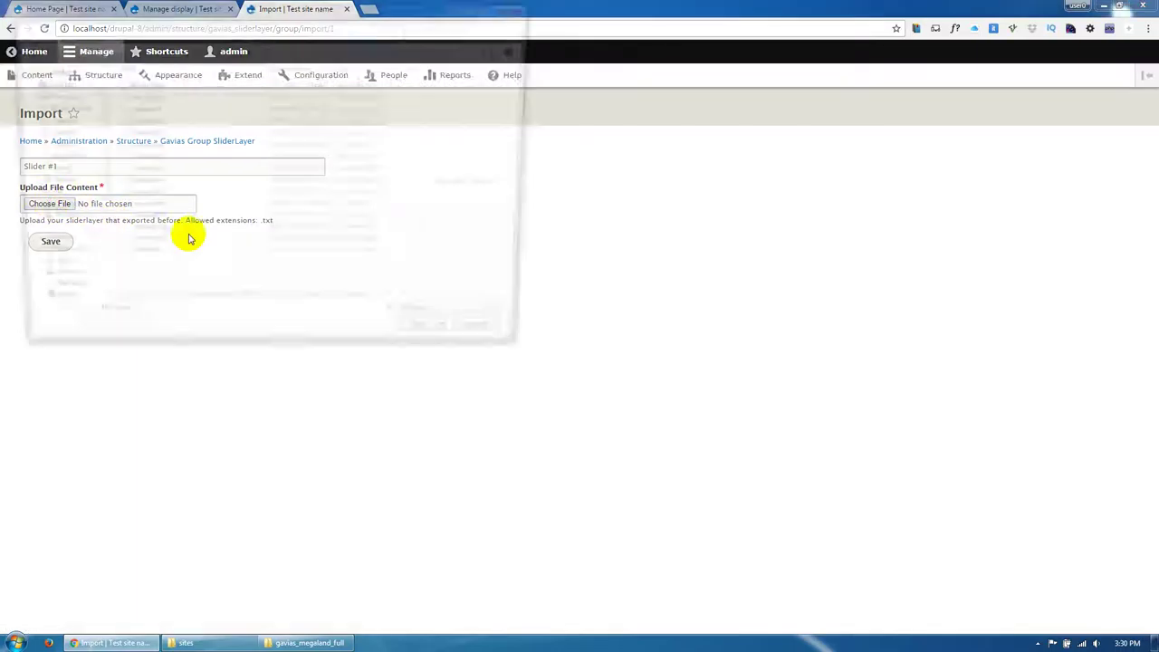
left_click(109, 27)
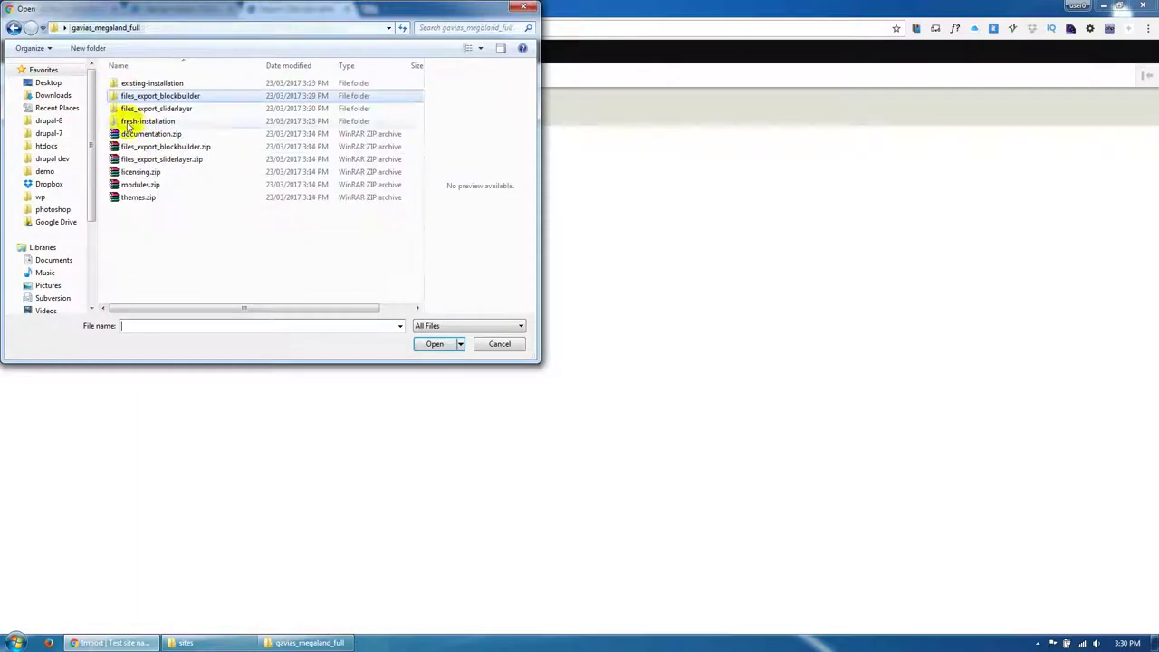
double_click(161, 109)
double_click(160, 83)
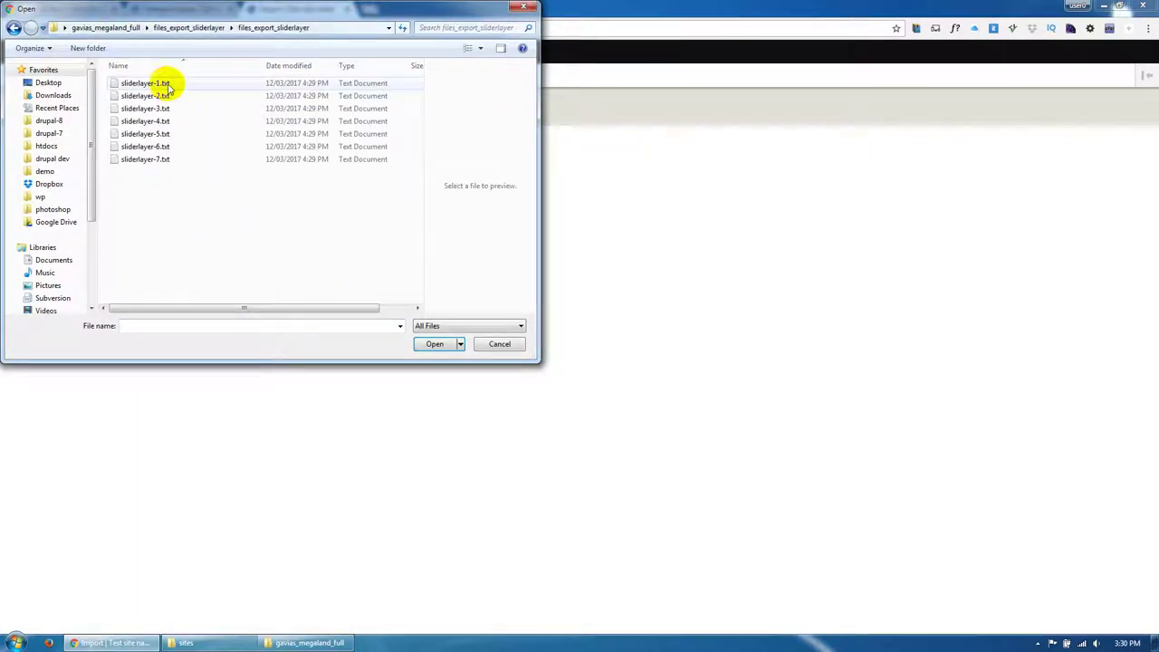
double_click(172, 84)
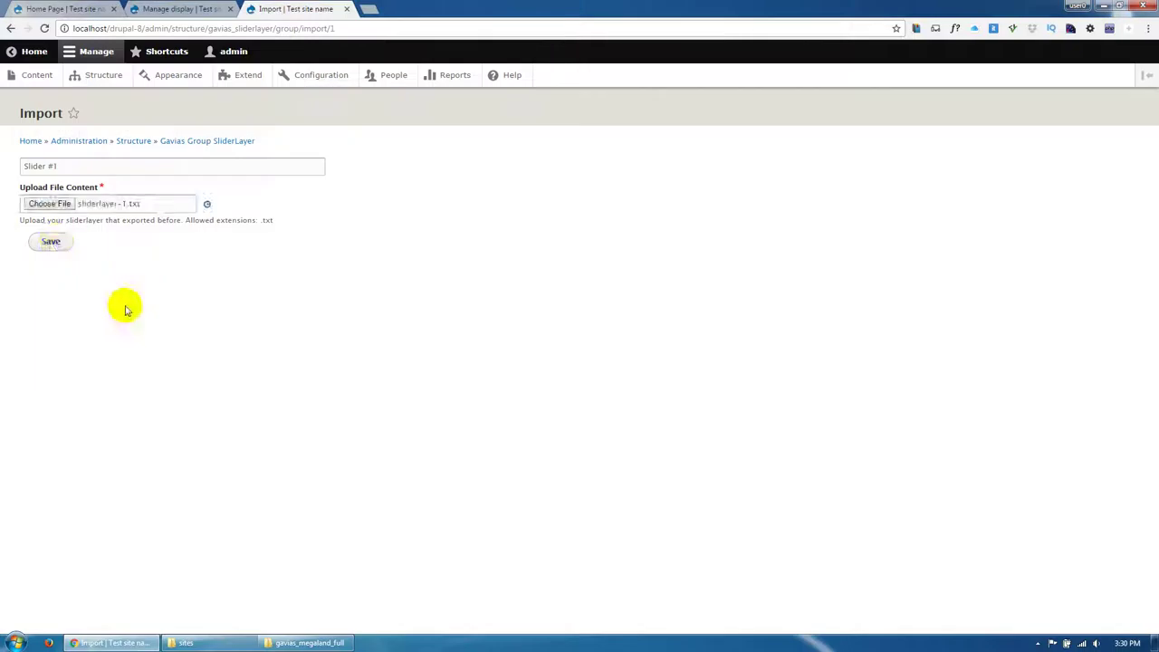
left_click(52, 242)
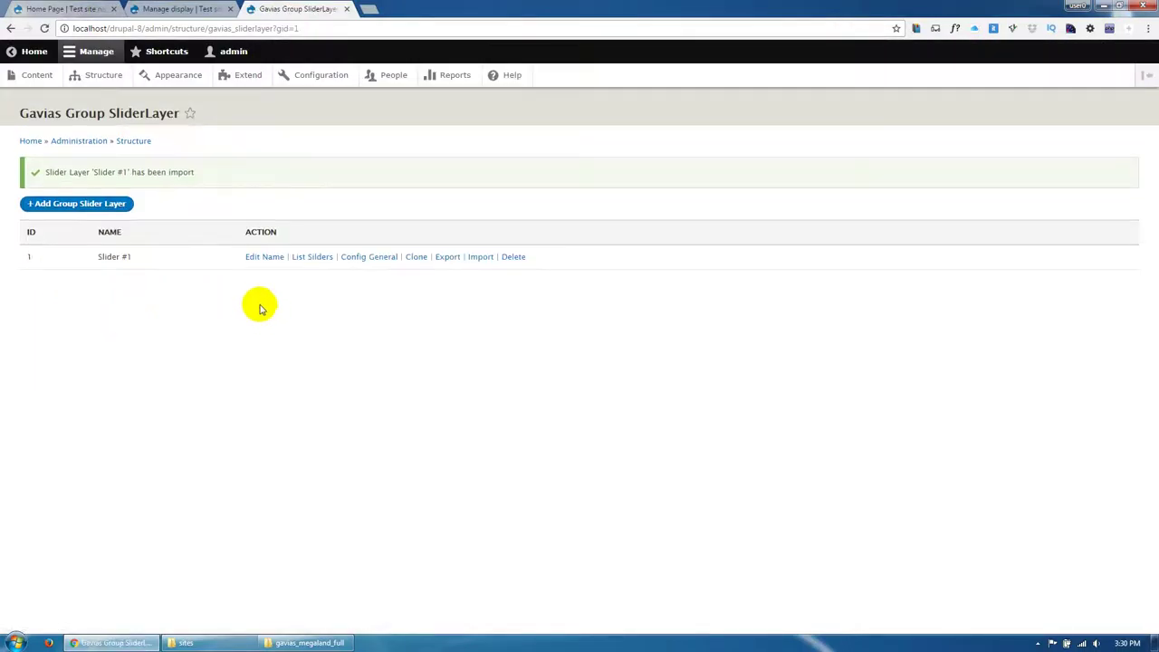
Step: Open the first slider in the Slider #1 group and examine its background settings and preview
left_click(311, 257)
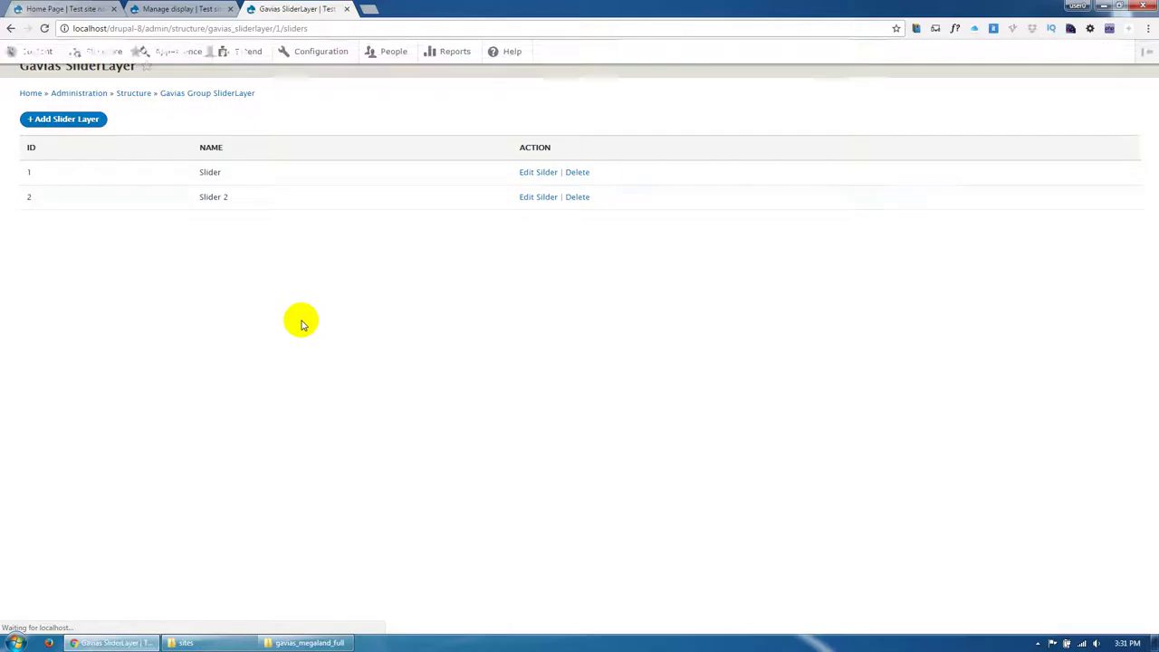
left_click(542, 222)
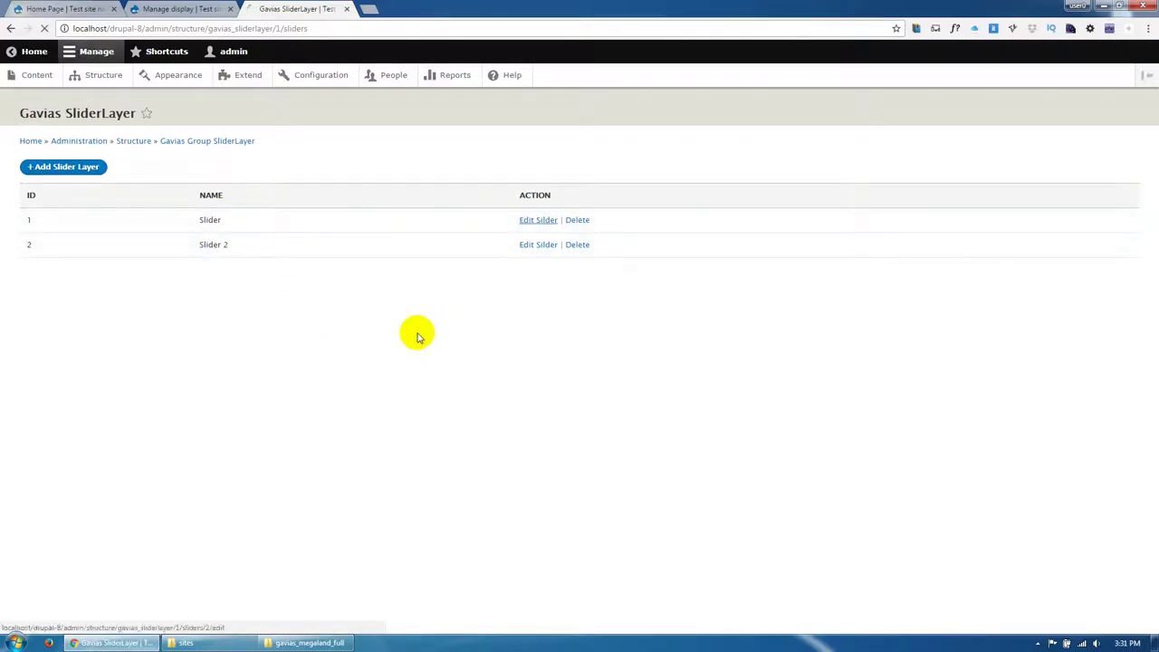
scroll(415, 334, "down", 15)
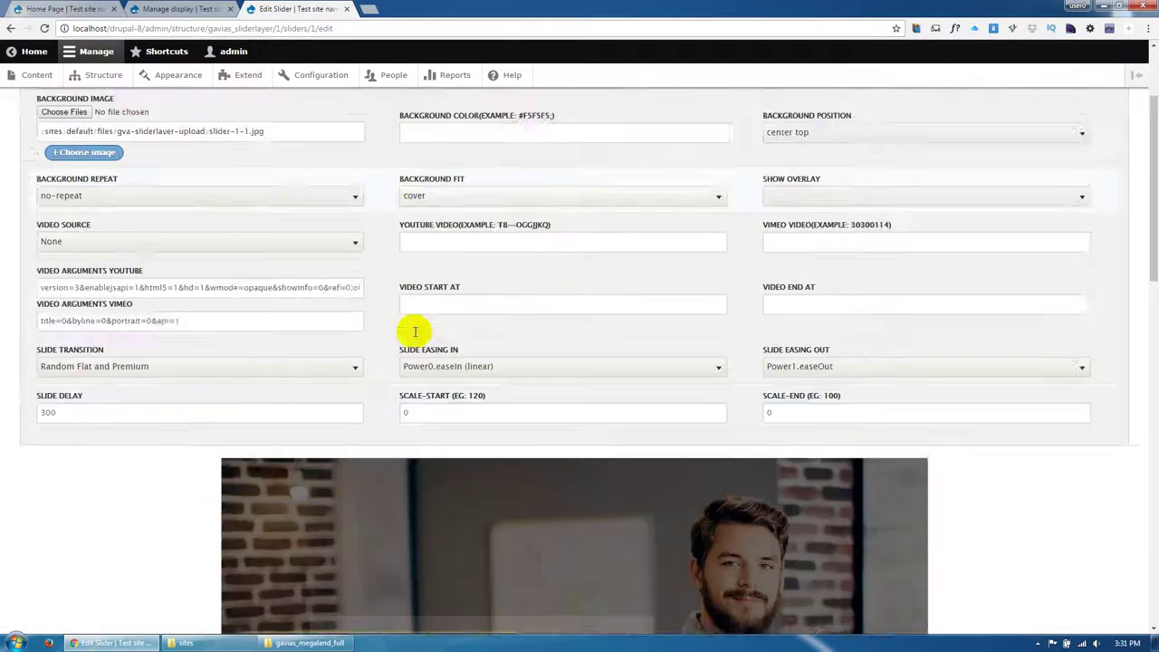
scroll(414, 331, "up", 10)
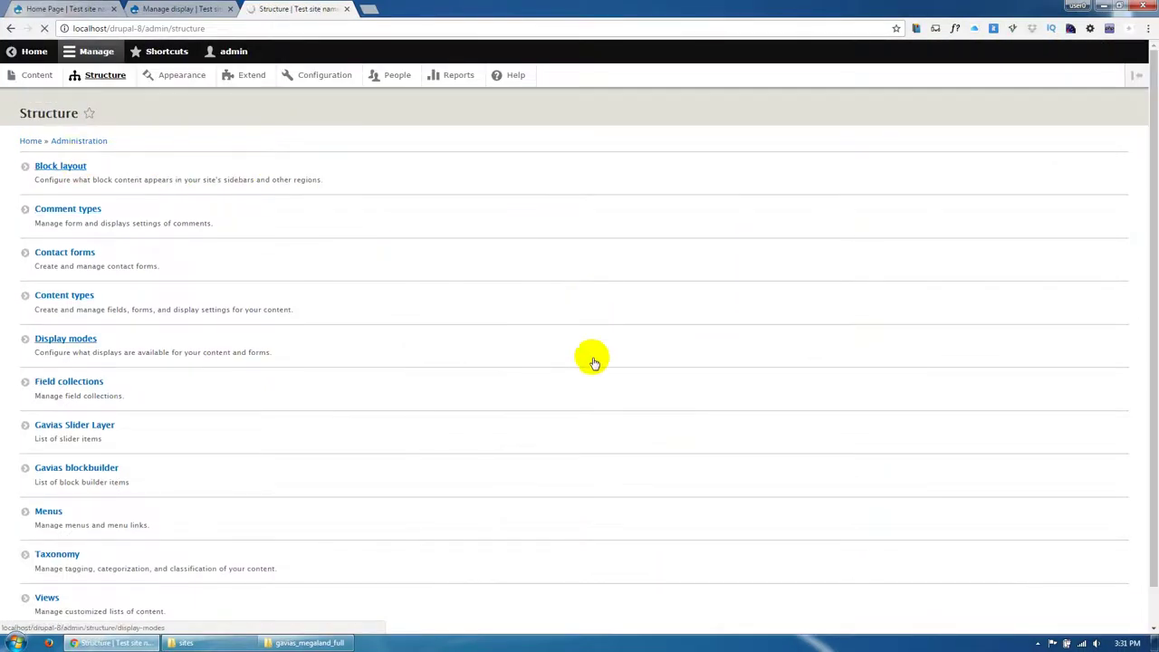
Step: In the block layout, place the Gavias SliderLayer – Slider #1 block in the Disabled region with its title display turned off, and save it
scroll(1150, 240, "down", 3)
left_click_drag(1150, 240, 1151, 569)
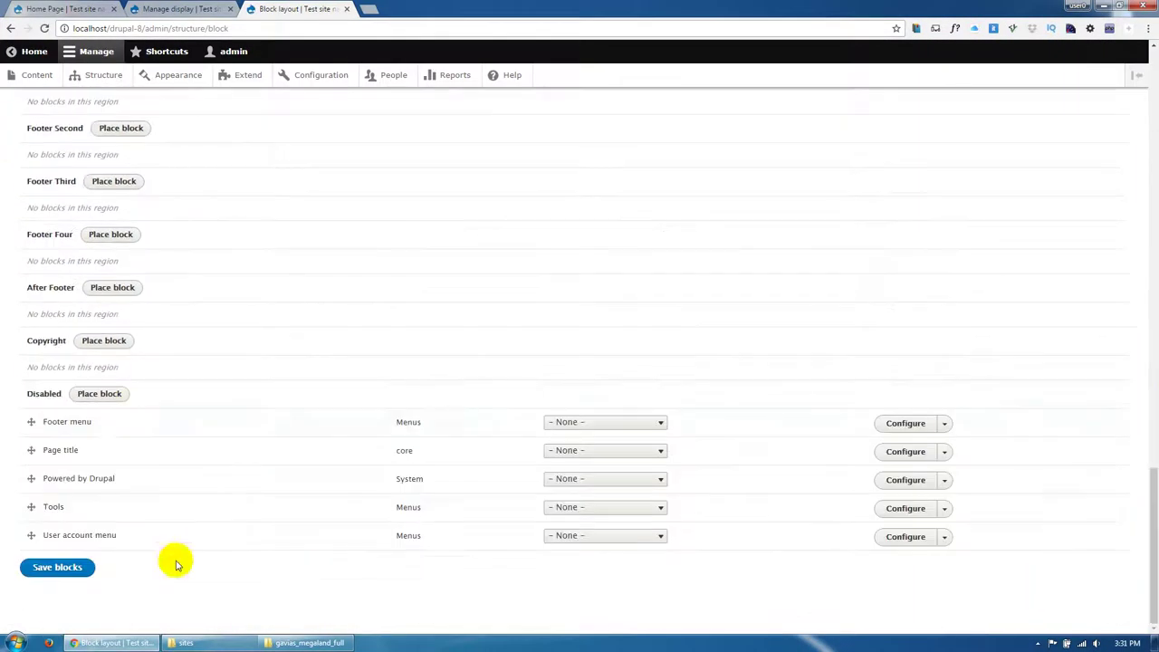
left_click(98, 396)
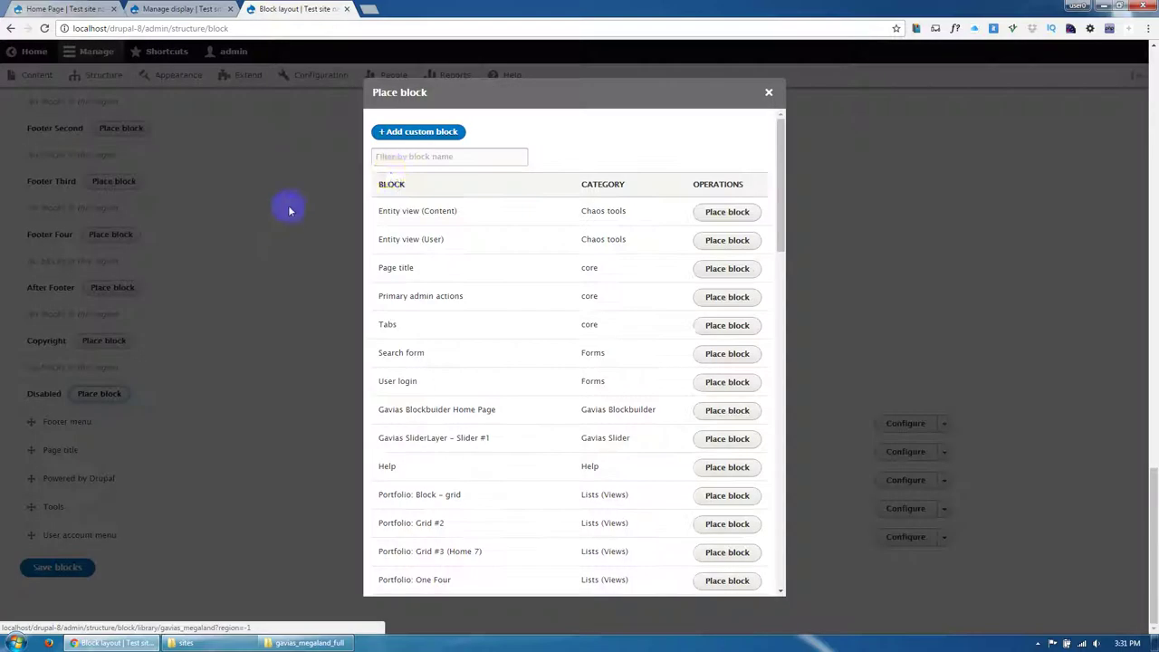
left_click(409, 157)
type("slide")
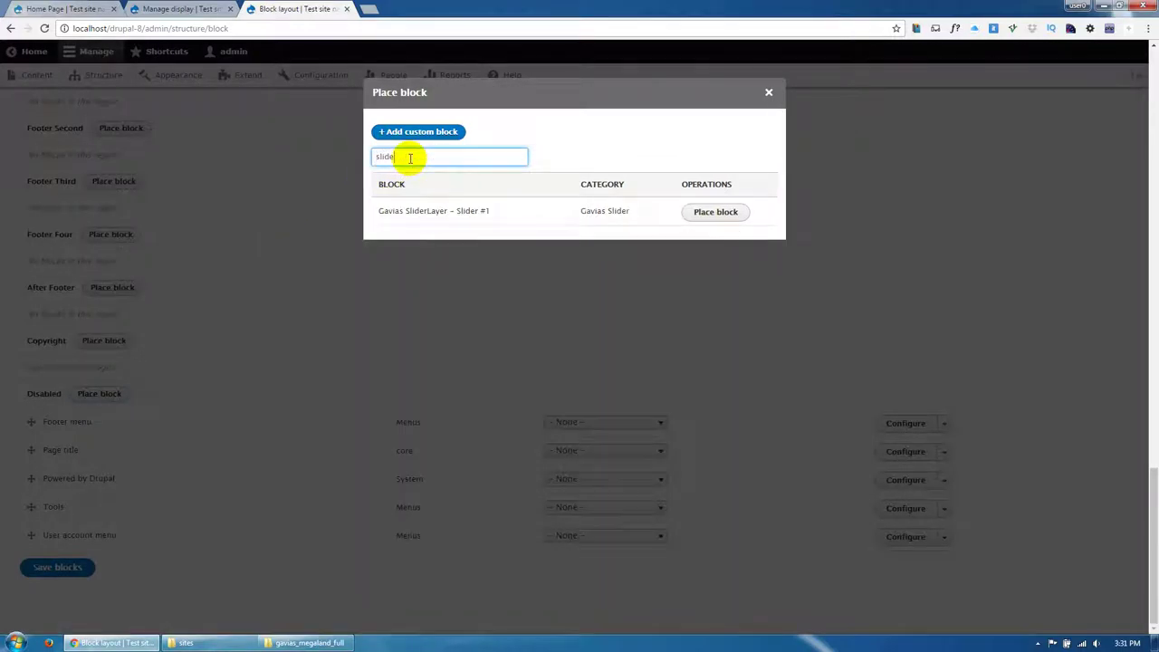
left_click(712, 216)
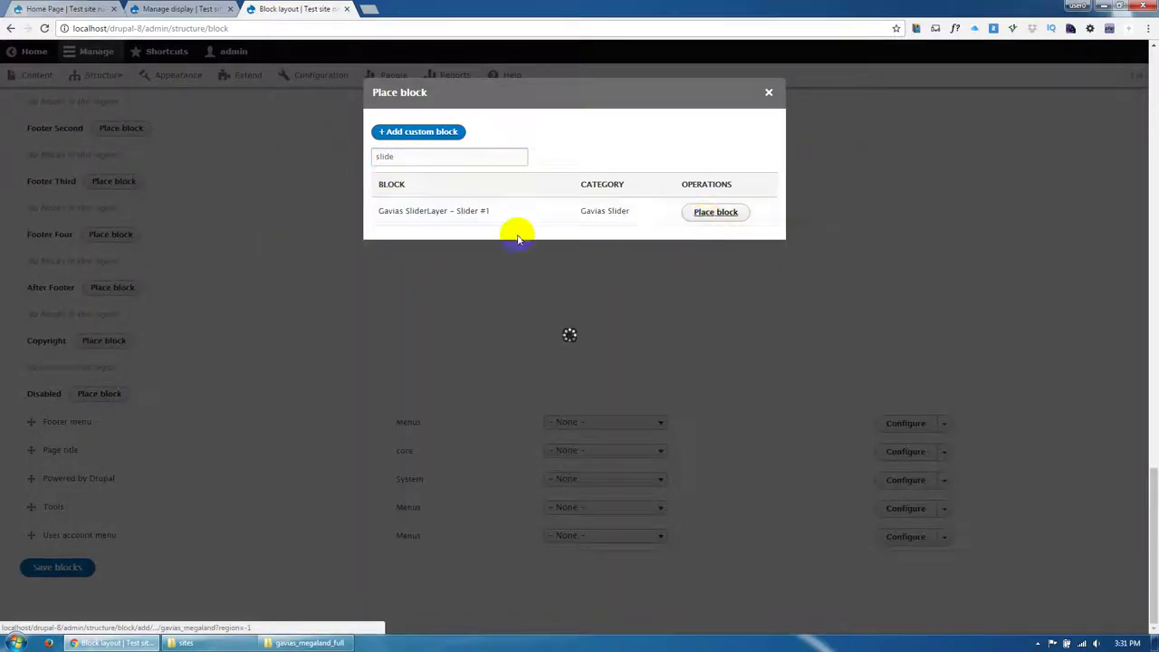
left_click(412, 220)
left_click(411, 554)
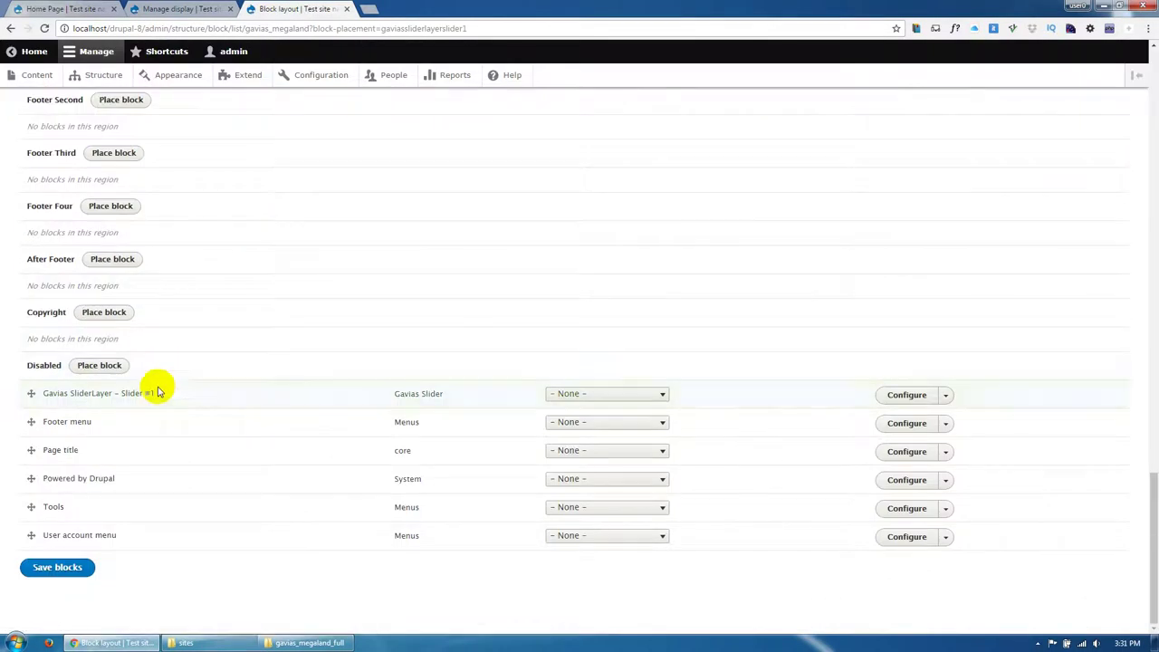
Step: In the Home Page block builder, assign Gavias SliderLayer – Slider #1 to the Slider #1 element, save, and check the slider and sections on the page
left_click(77, 22)
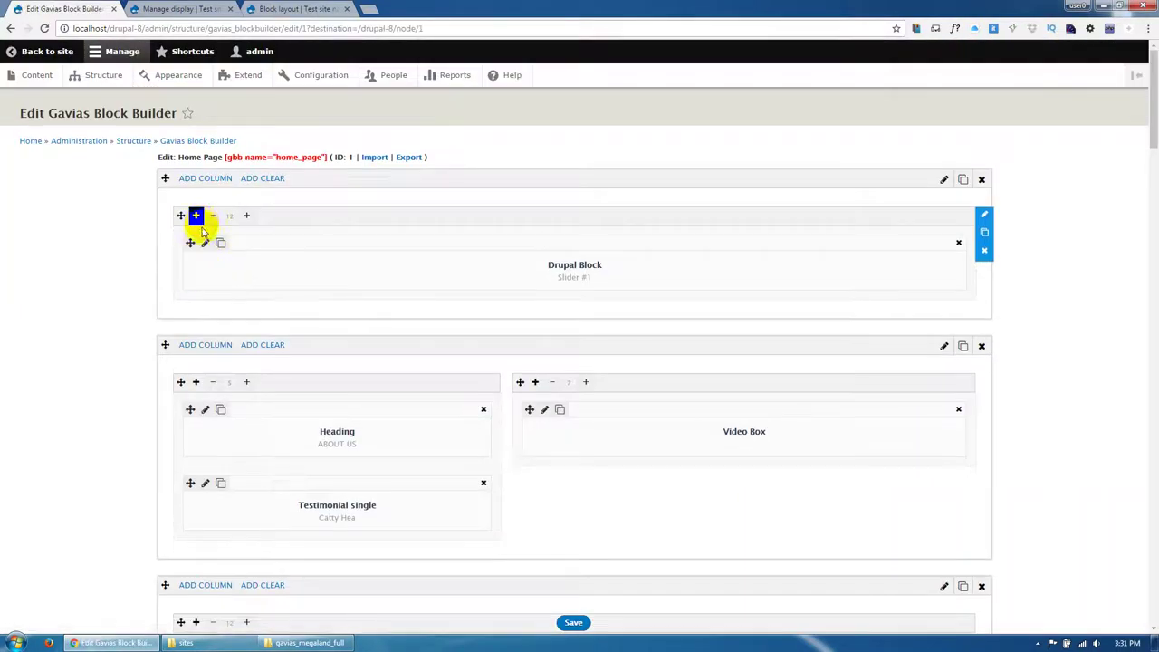
left_click(196, 216)
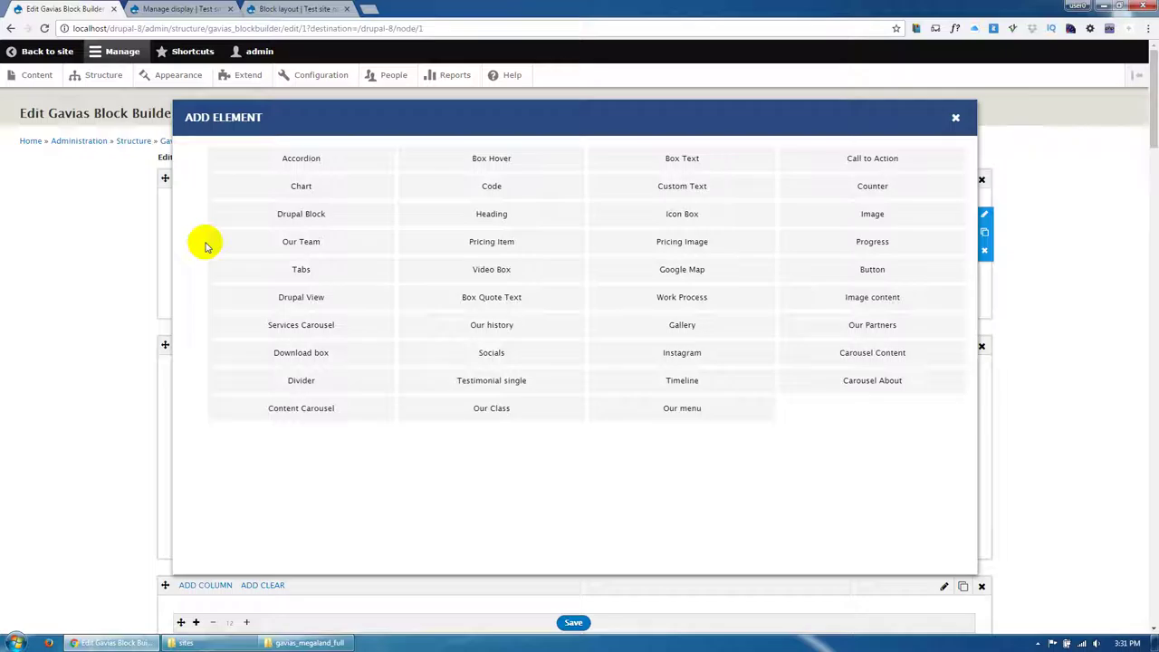
left_click(956, 118)
left_click(207, 244)
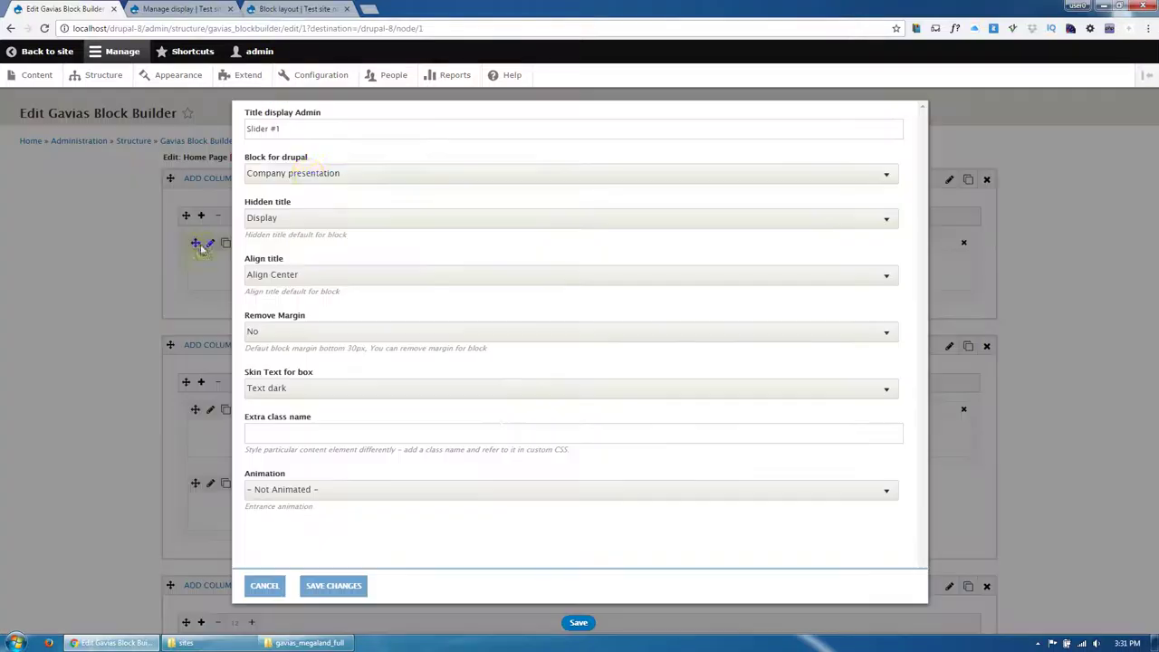
left_click(308, 175)
left_click(324, 257)
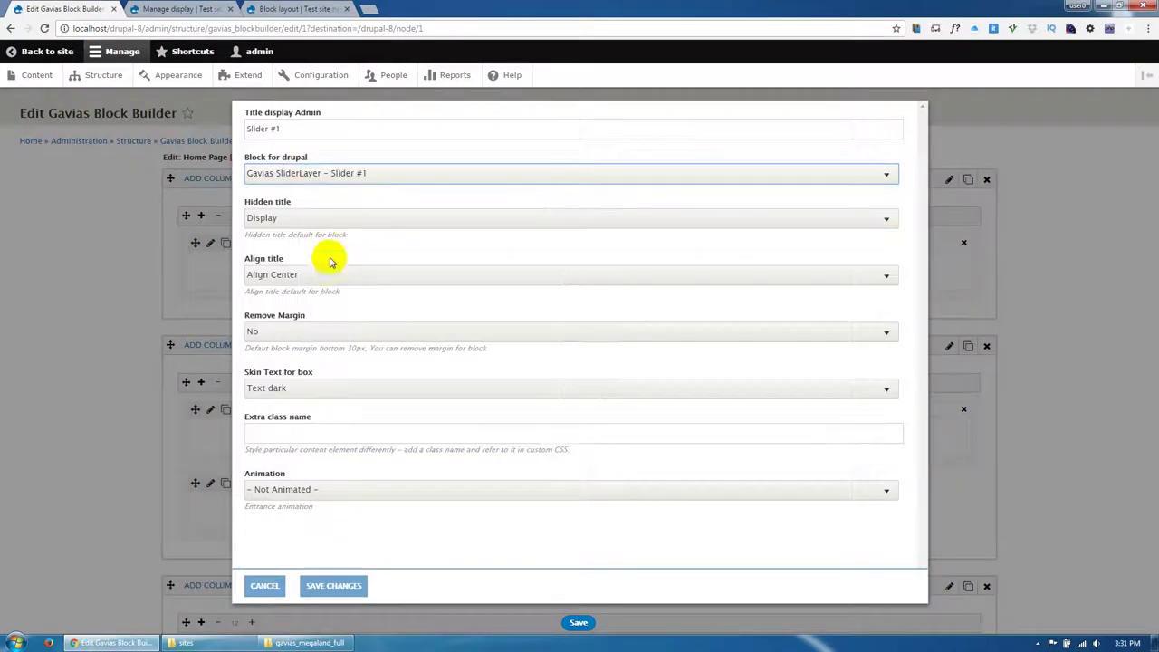
left_click(335, 584)
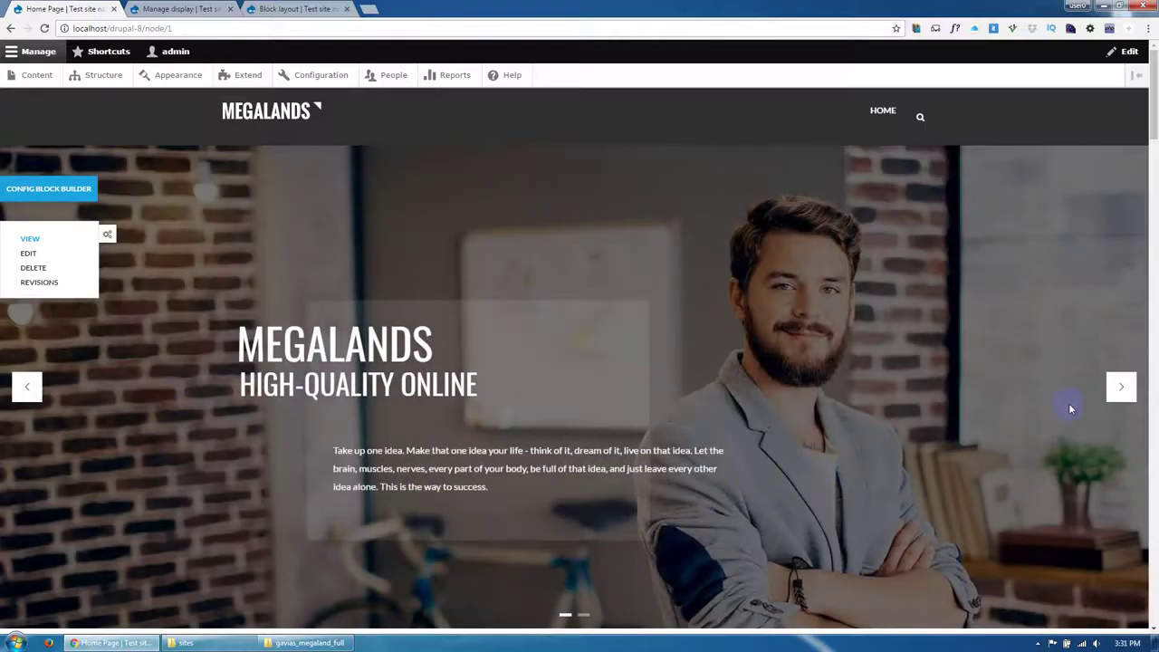
left_click(1116, 387)
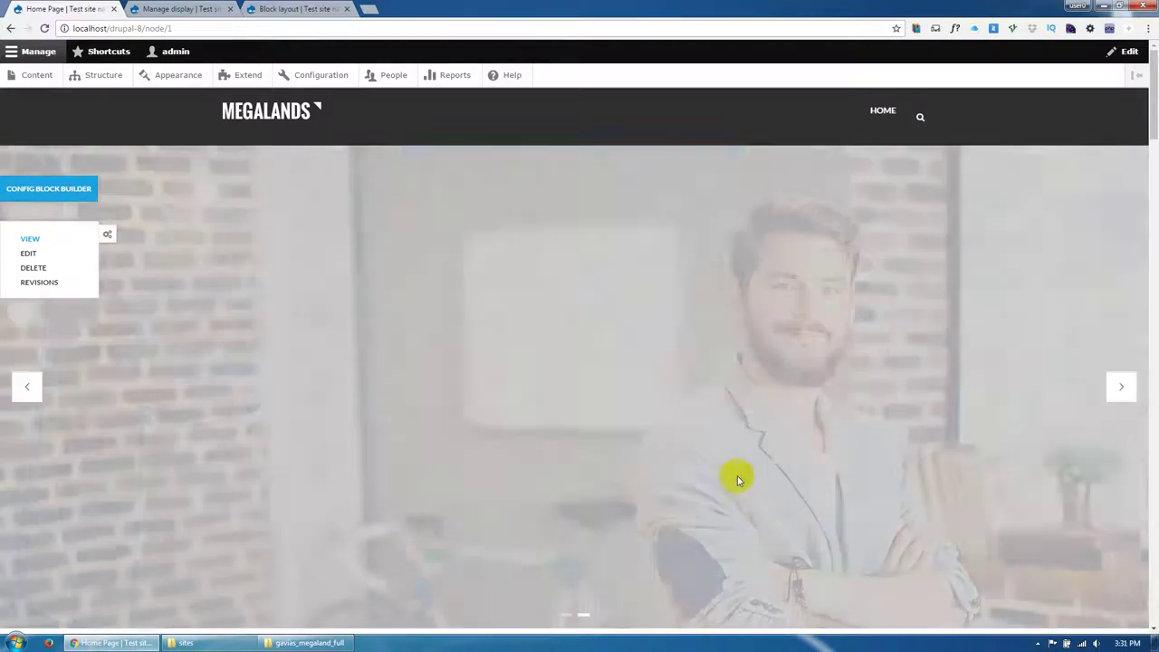
scroll(738, 480, "down", 5)
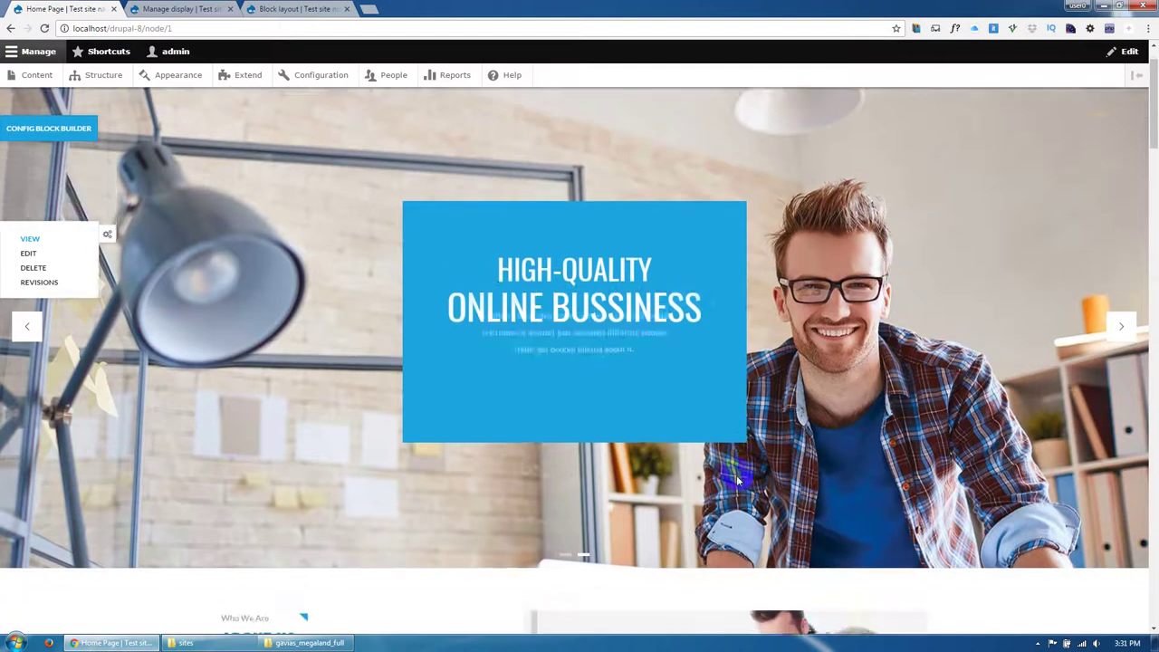
scroll(739, 480, "down", 15)
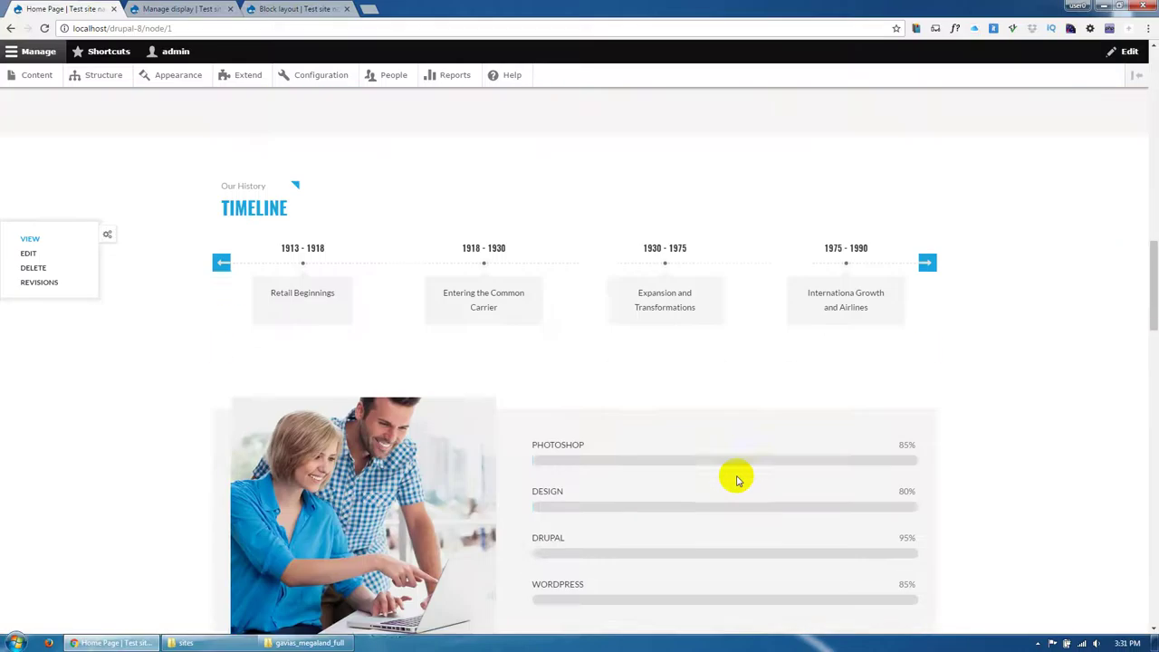
scroll(739, 480, "down", 15)
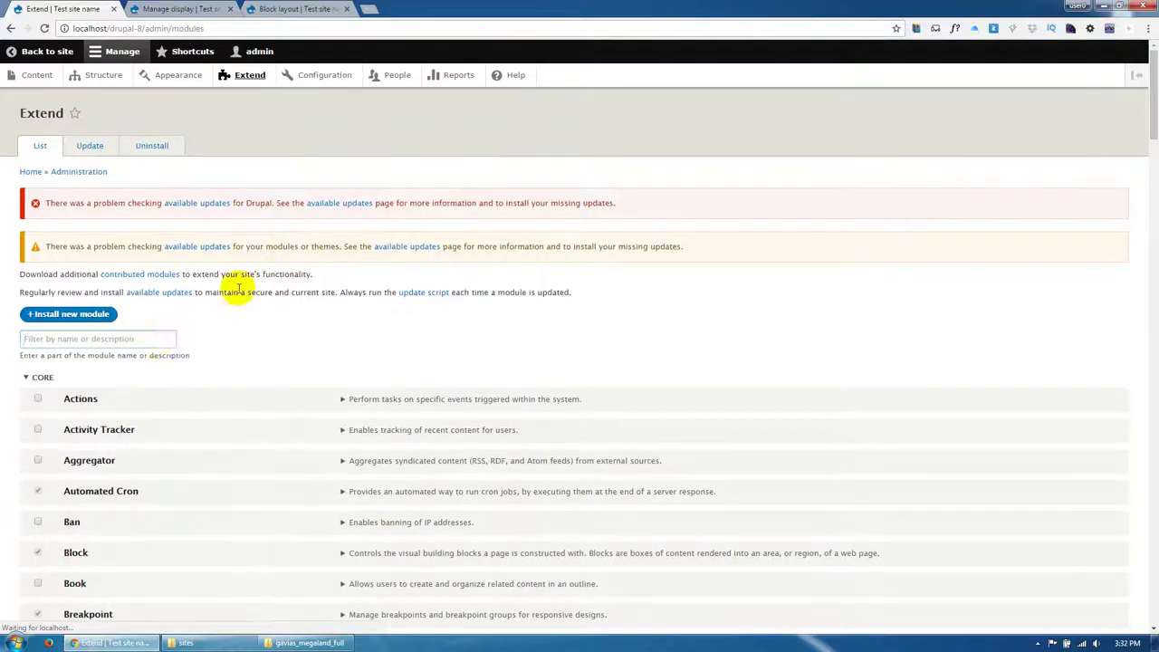
Step: Find and install the Contact Block module from the Drupal module list
left_click(155, 341)
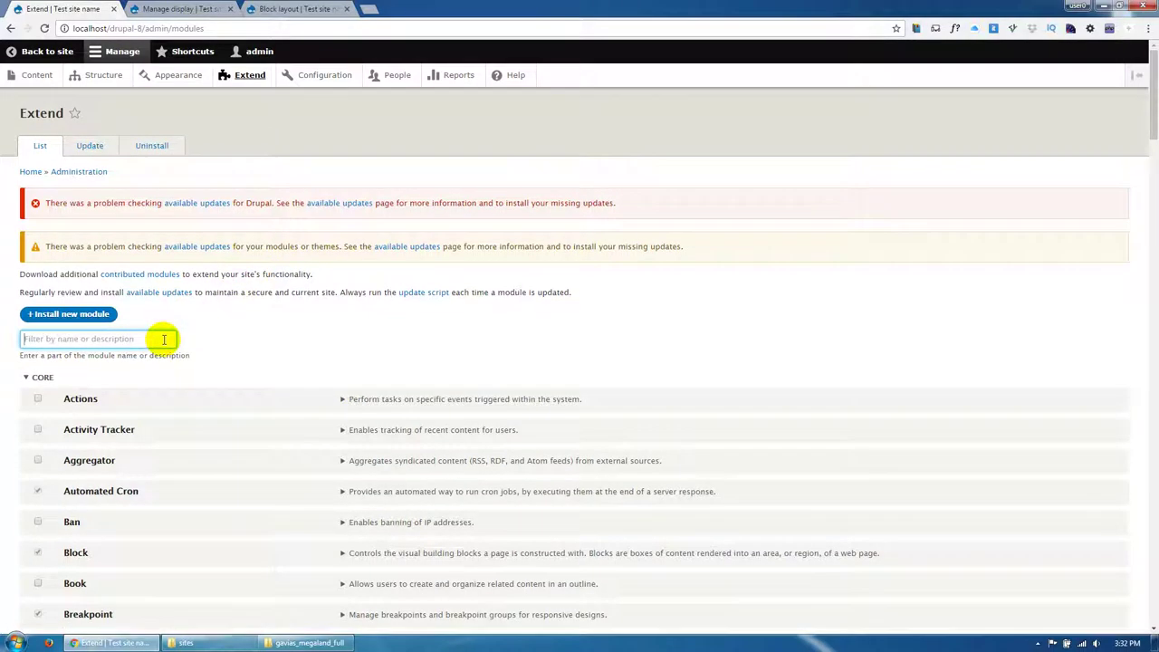
type("contact")
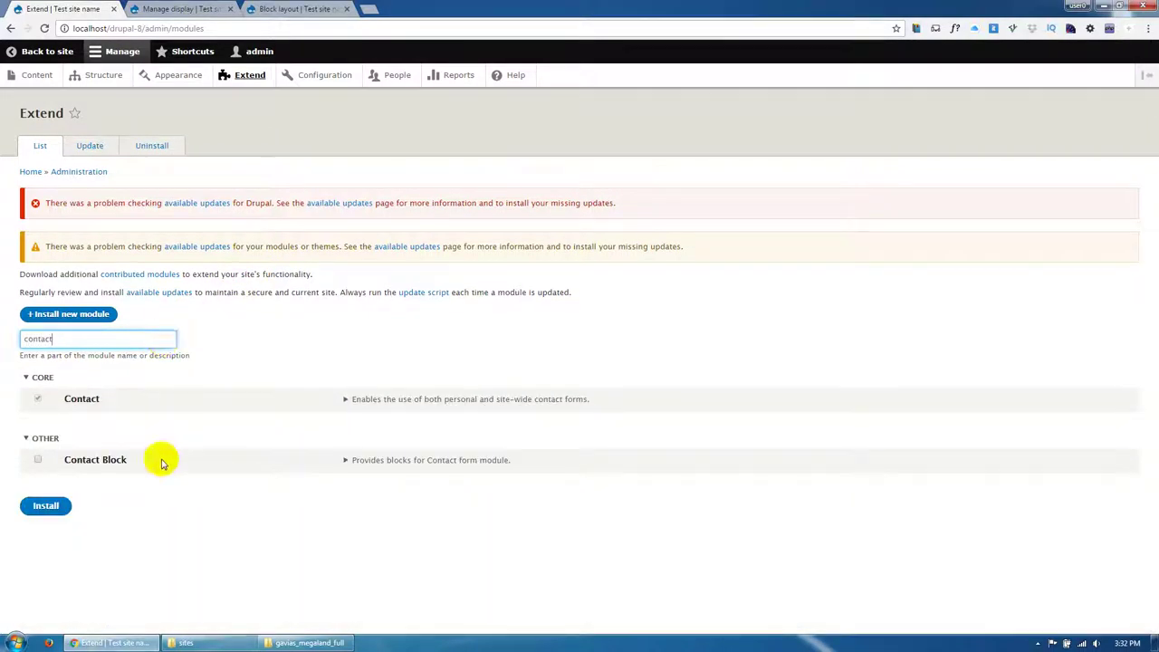
left_click(83, 464)
left_click(57, 507)
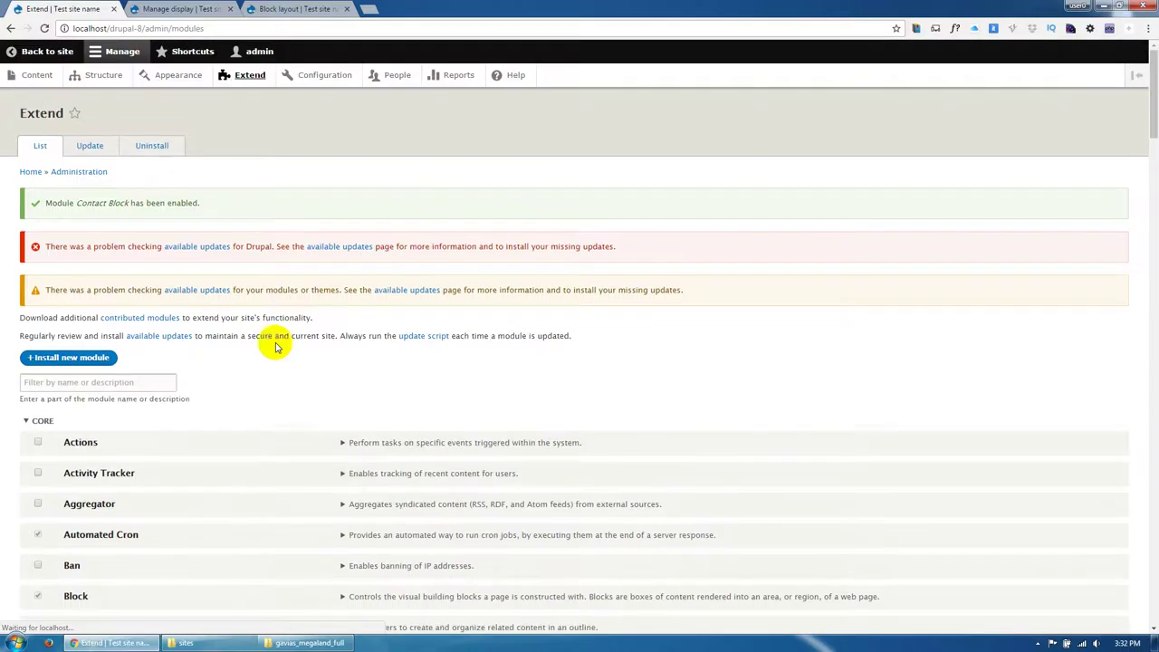
Step: Place the Contact block in the Disabled region of the block layout with its title display turned off, and save it
left_click(103, 77)
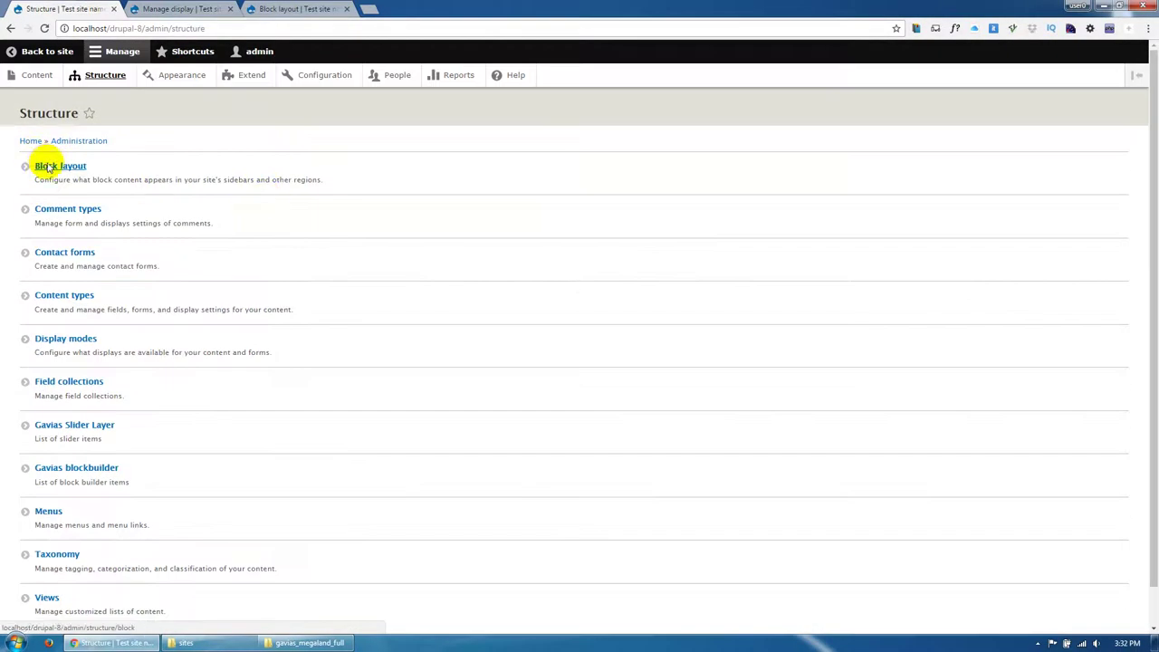
left_click(50, 168)
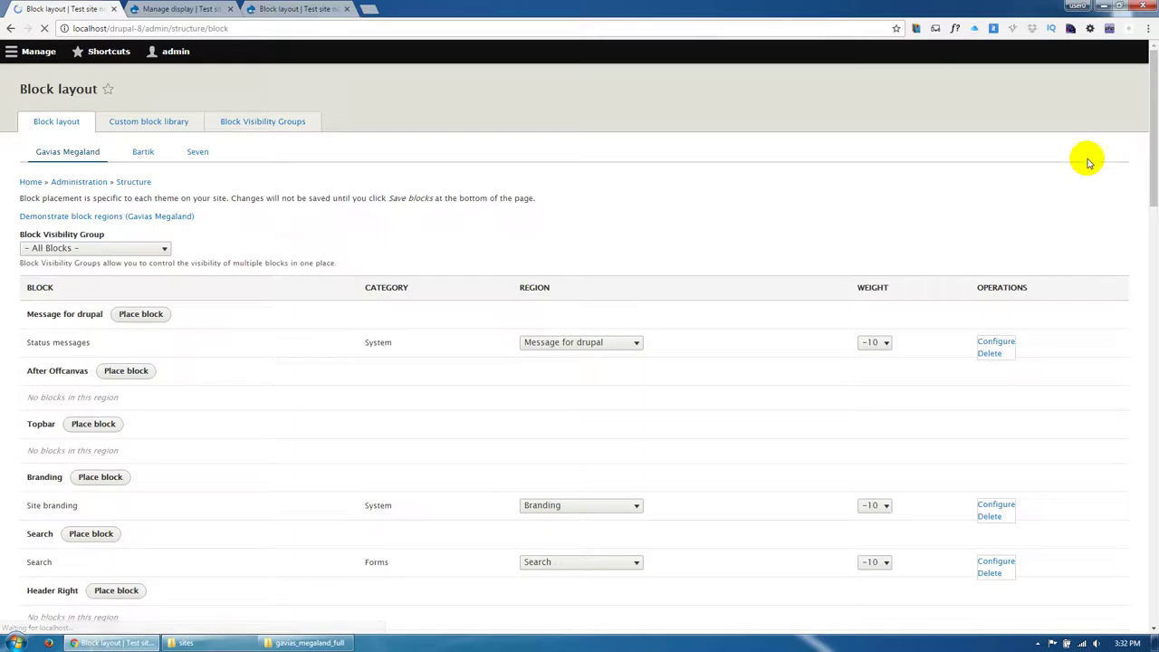
left_click_drag(1153, 263, 1144, 551)
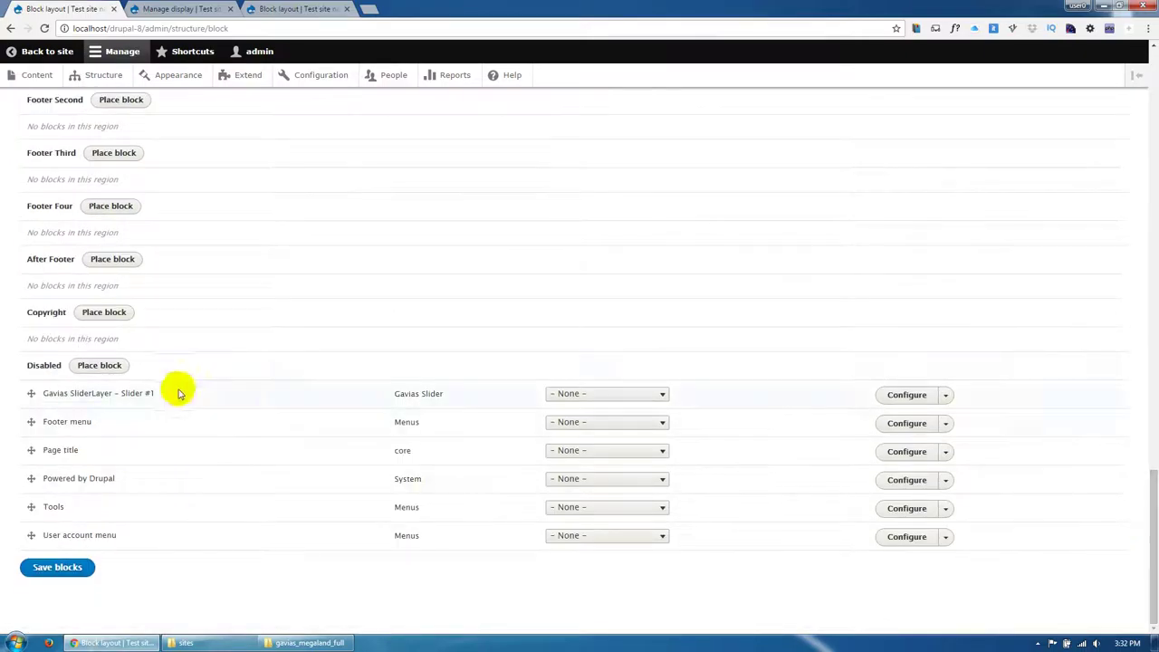
left_click(99, 367)
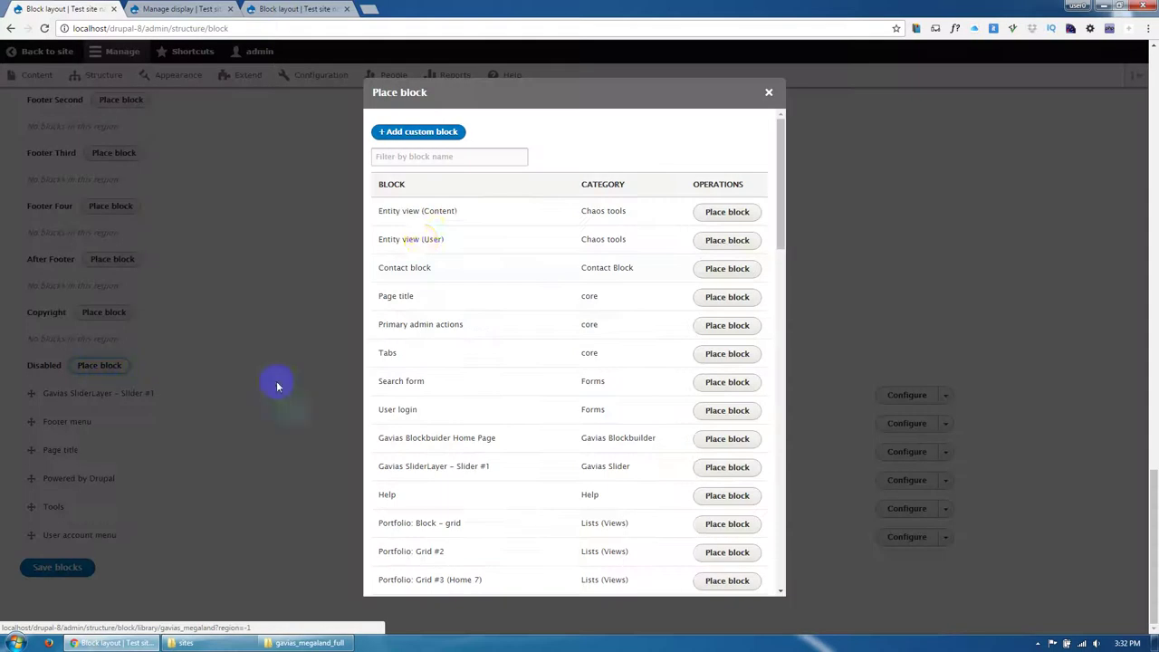
type("block")
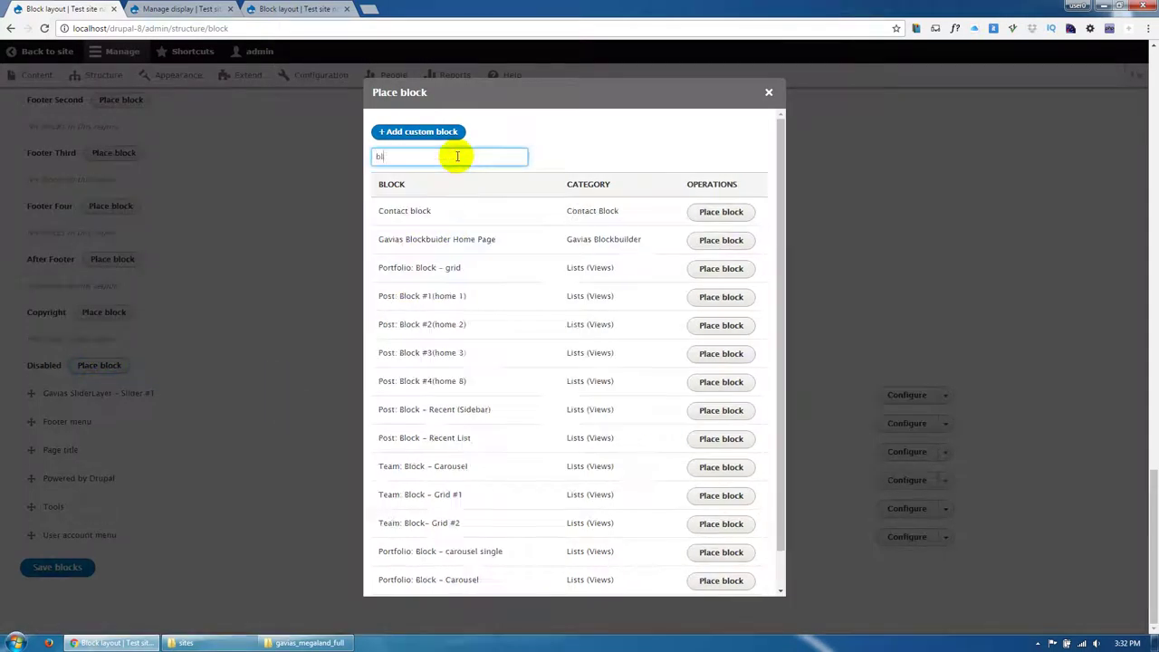
left_click(718, 213)
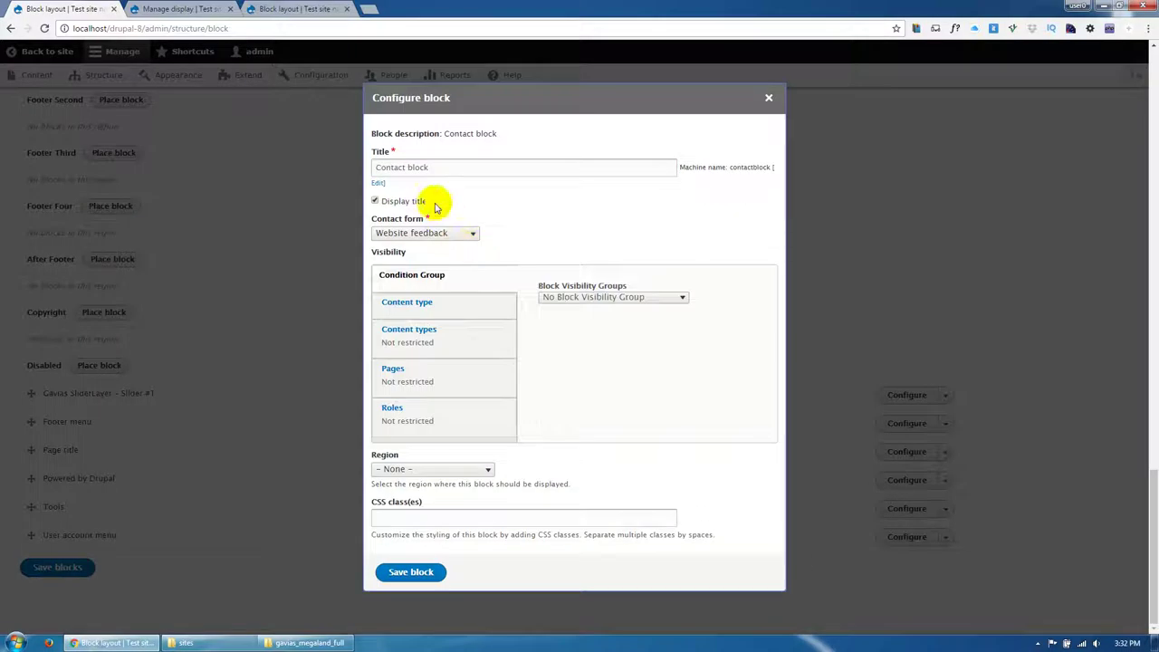
left_click(412, 203)
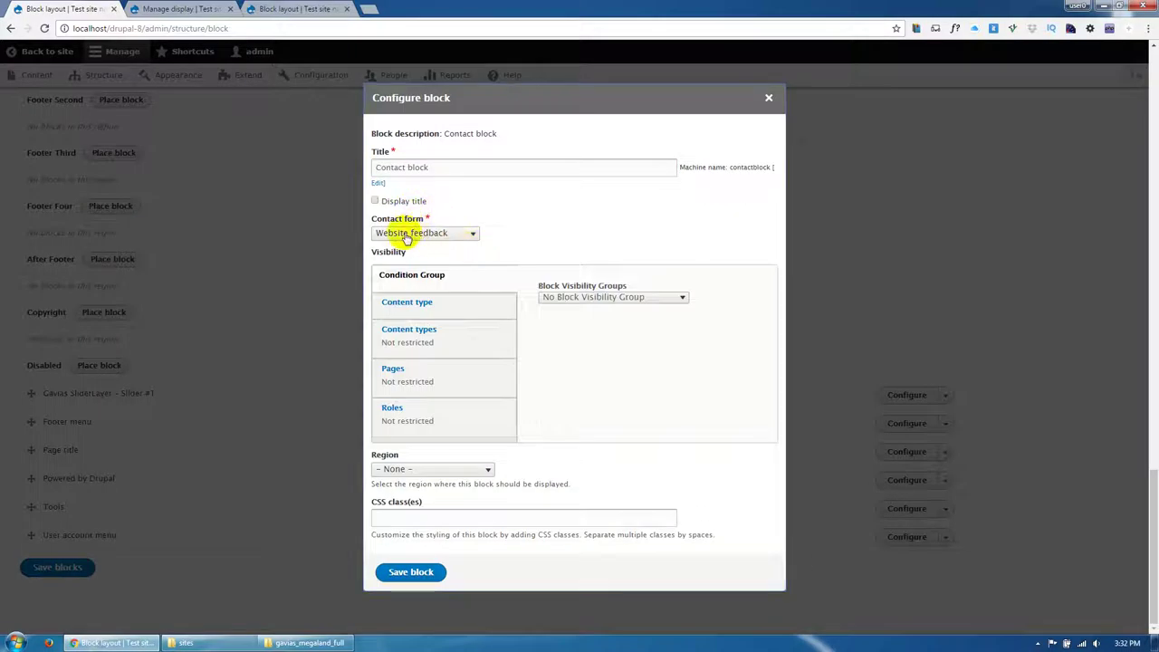
left_click(403, 573)
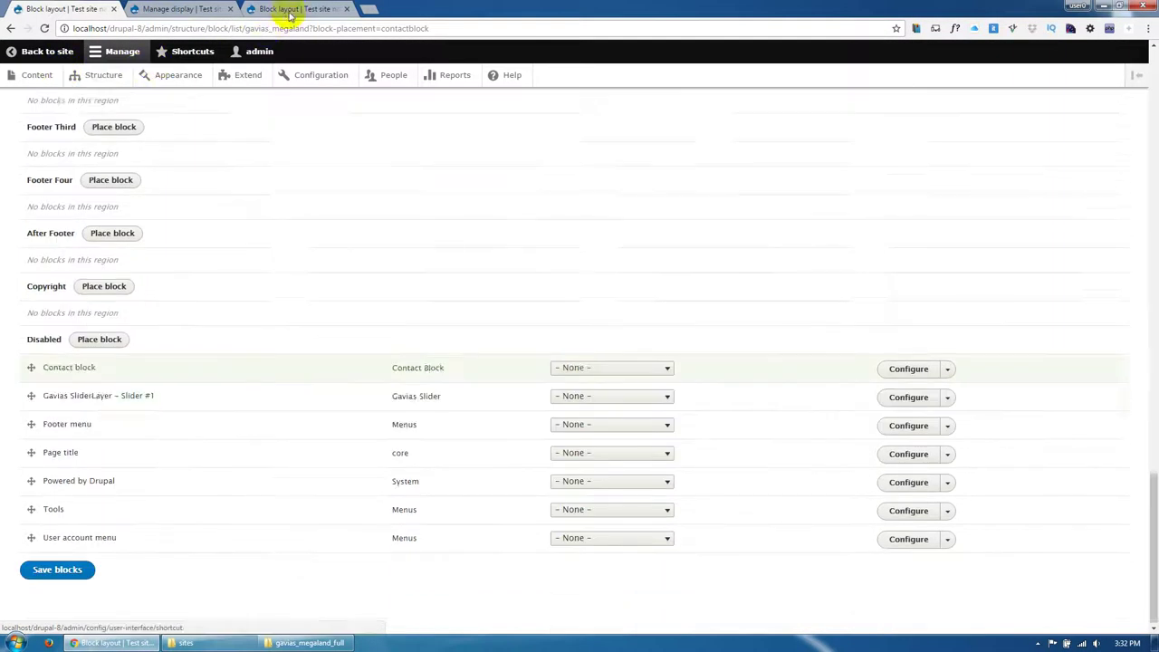
Step: In the Home Page block builder, assign the Contact block to the Drupal Block element beside Contact info, save, and check the page's Contact Us section
left_click(297, 9)
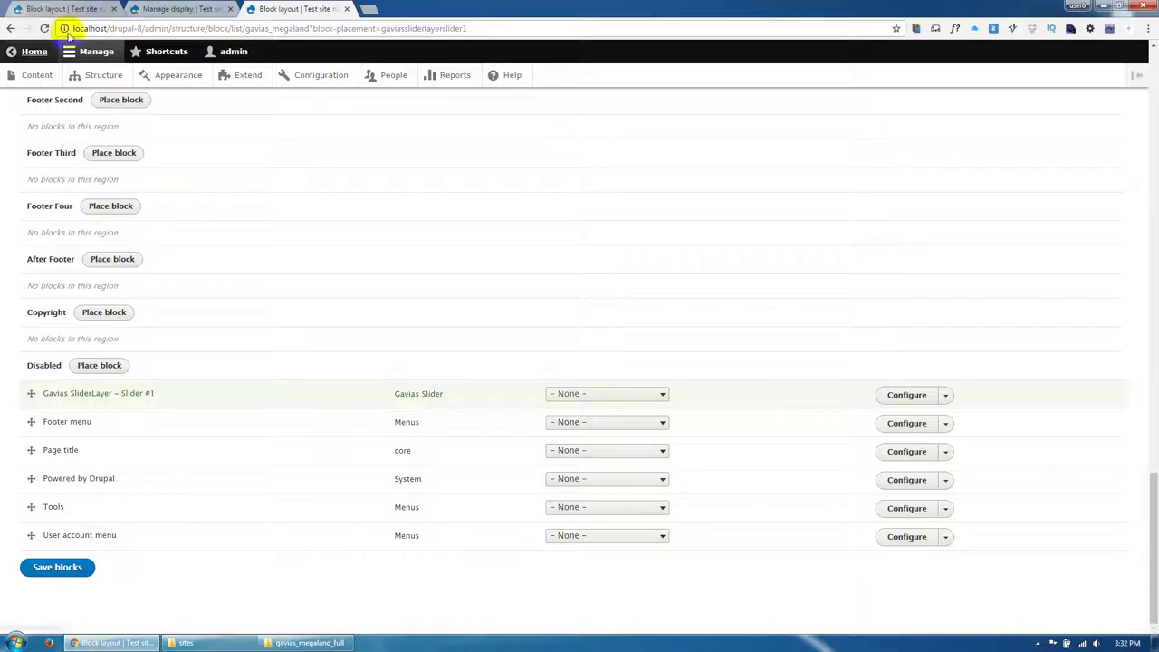
key("ctrl+shift+Tab")
key("ctrl+shift+Tab")
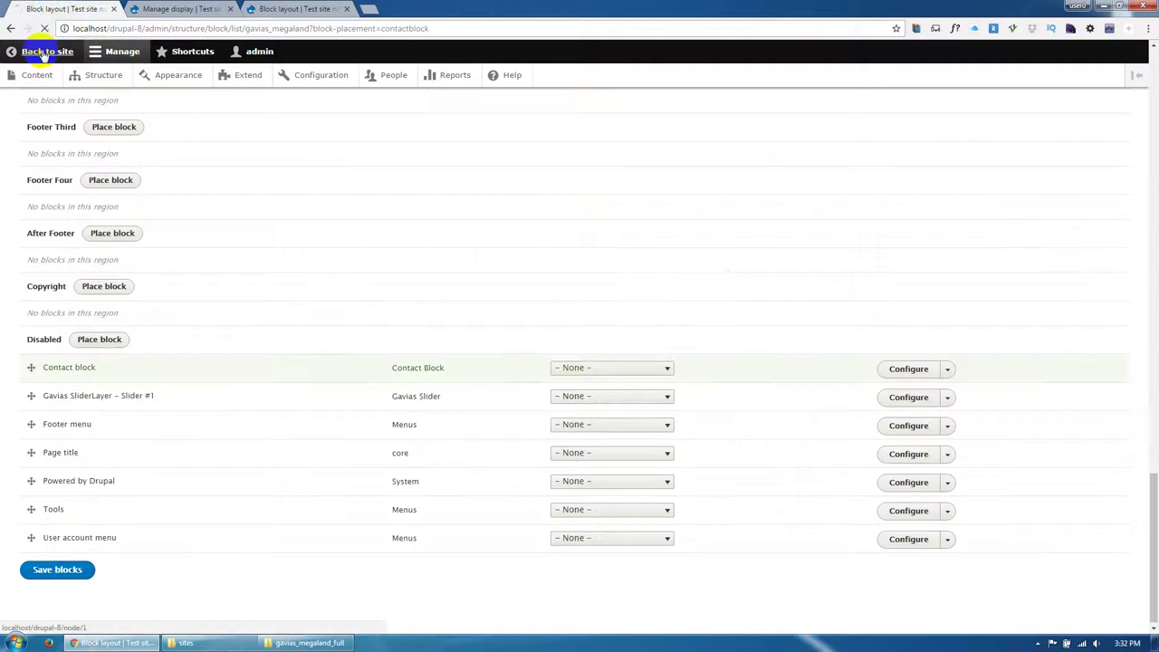
left_click(43, 52)
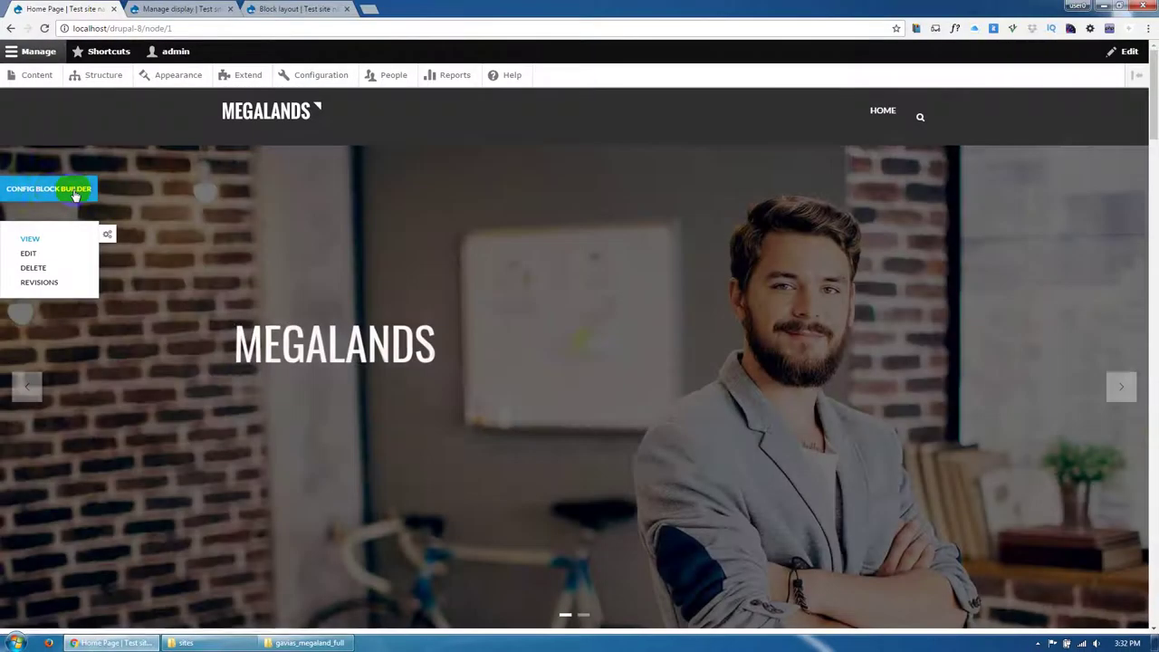
left_click(94, 194)
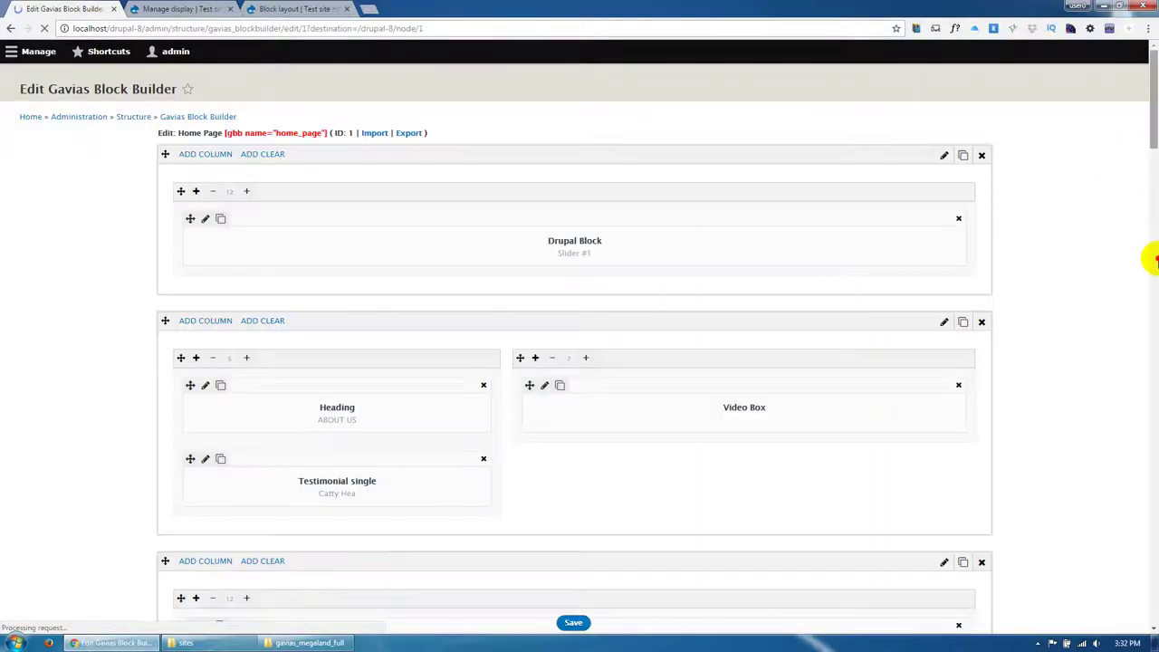
left_click_drag(1152, 260, 1151, 594)
scroll(565, 535, "down", 3)
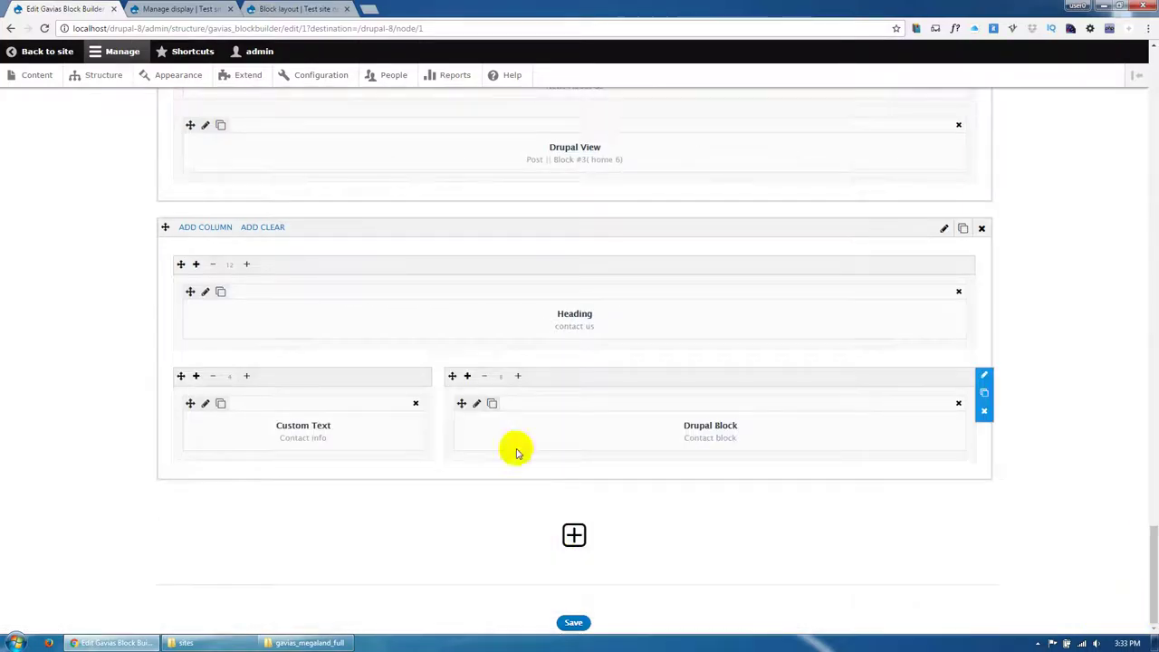
left_click(478, 405)
left_click(373, 176)
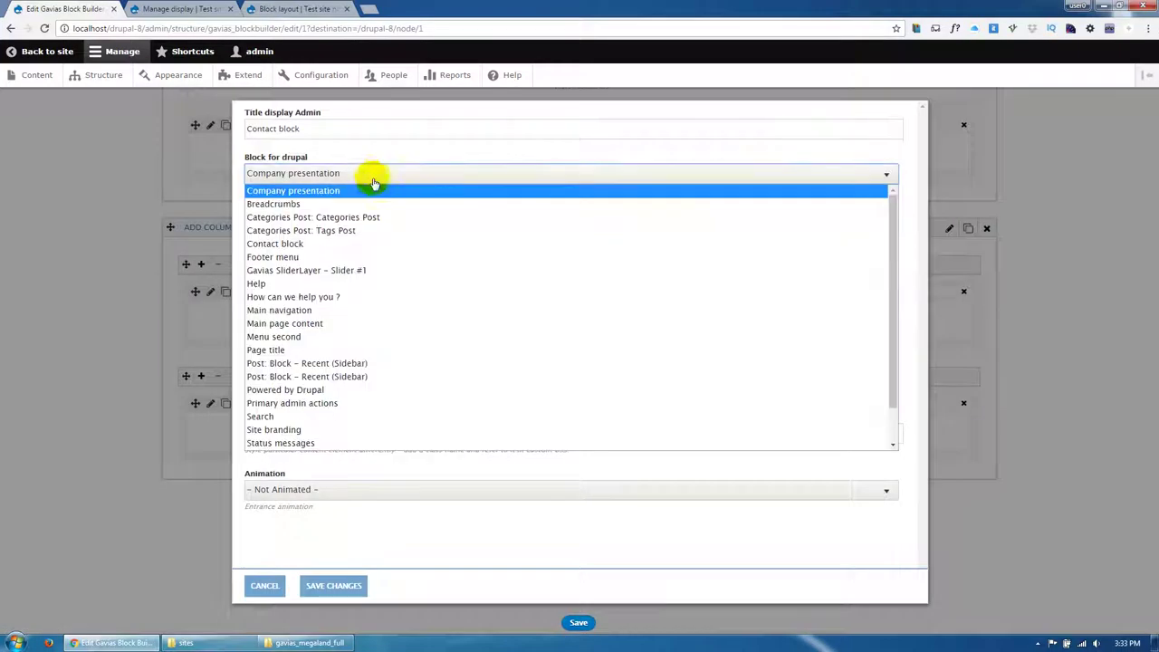
left_click(337, 244)
left_click(335, 586)
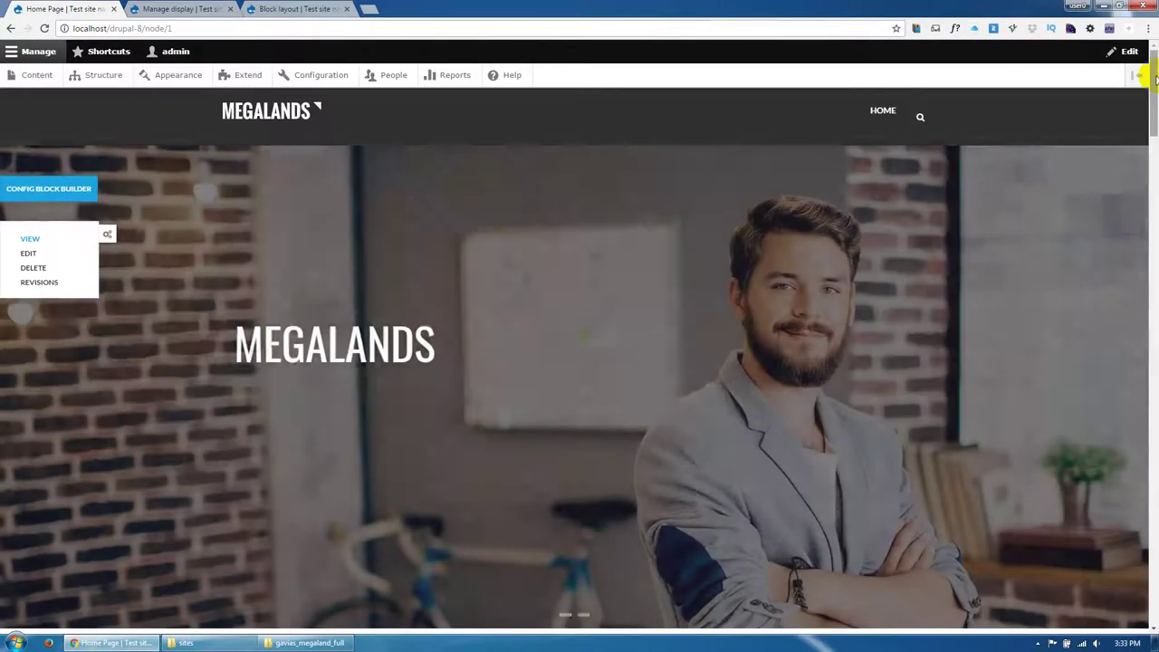
left_click_drag(1147, 71, 1152, 588)
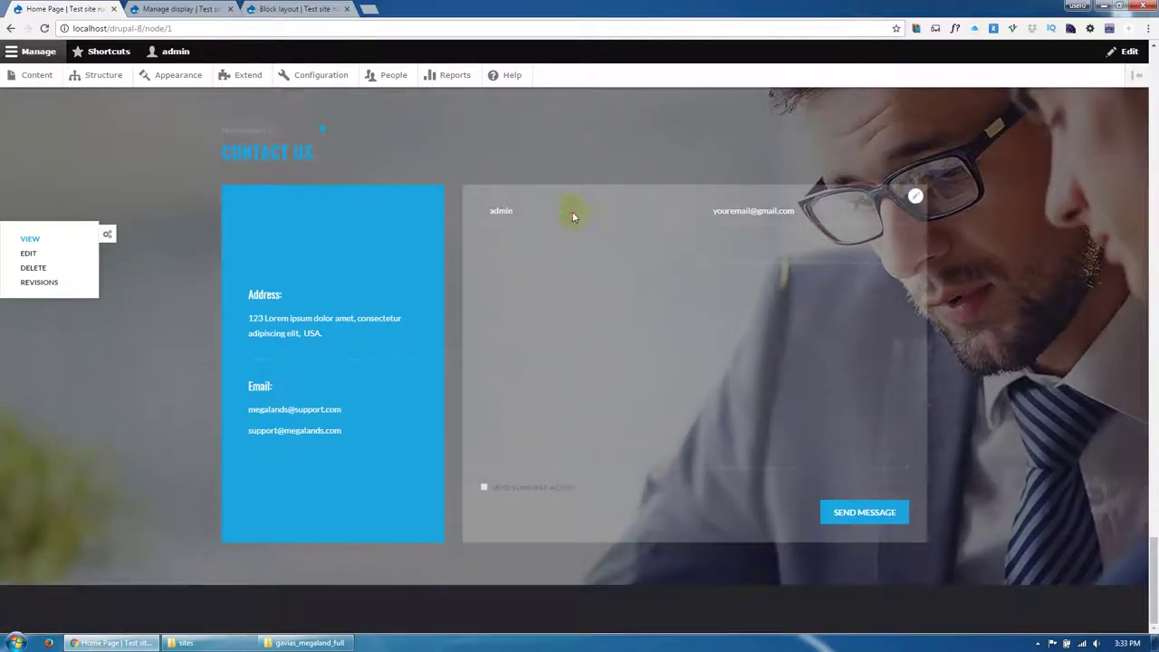
scroll(129, 410, "up", 2)
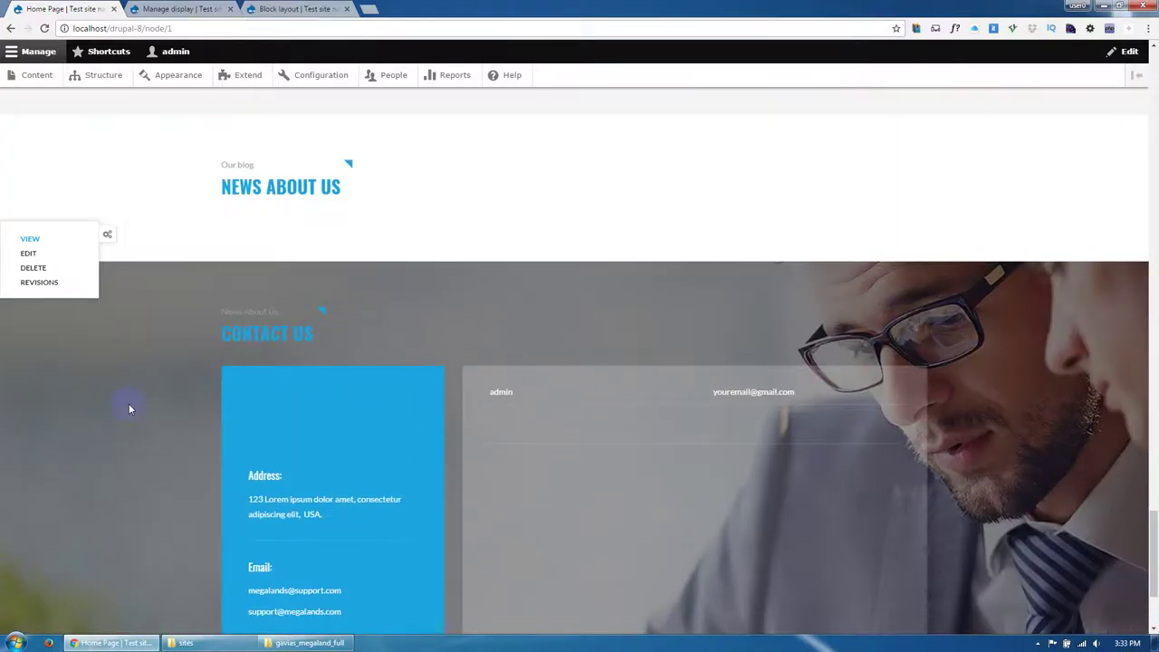
scroll(128, 409, "down", 1)
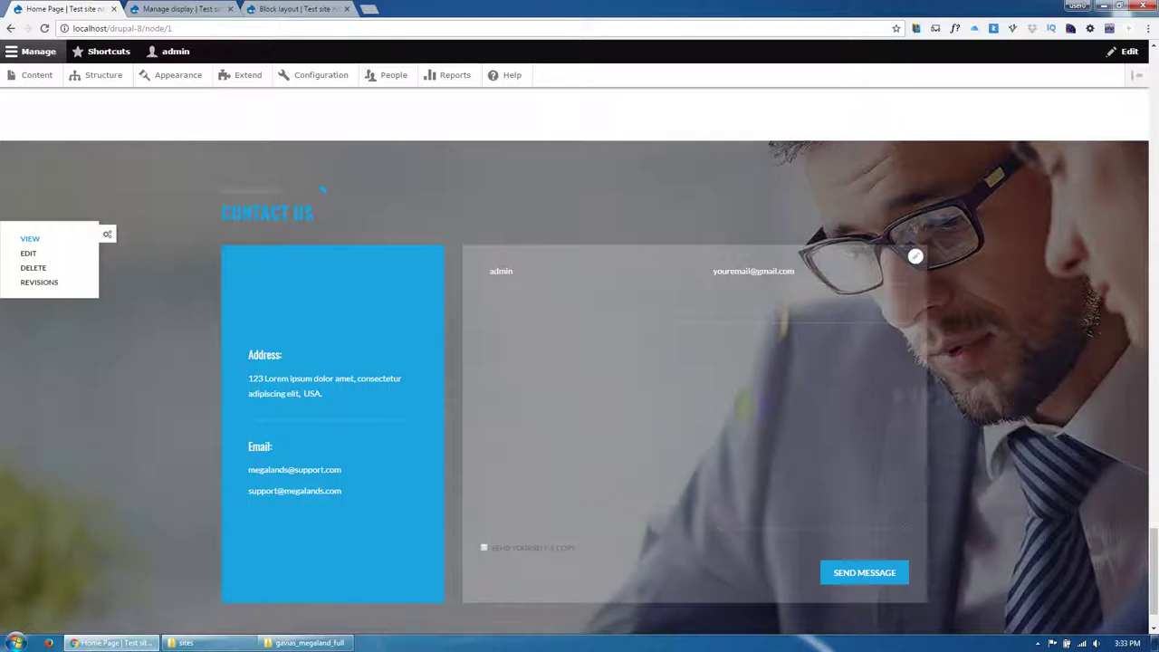
Step: Set the Message field to 6 rows in the Website feedback contact form's form display, save, and check the Home Page's Contact Us section
left_click(98, 75)
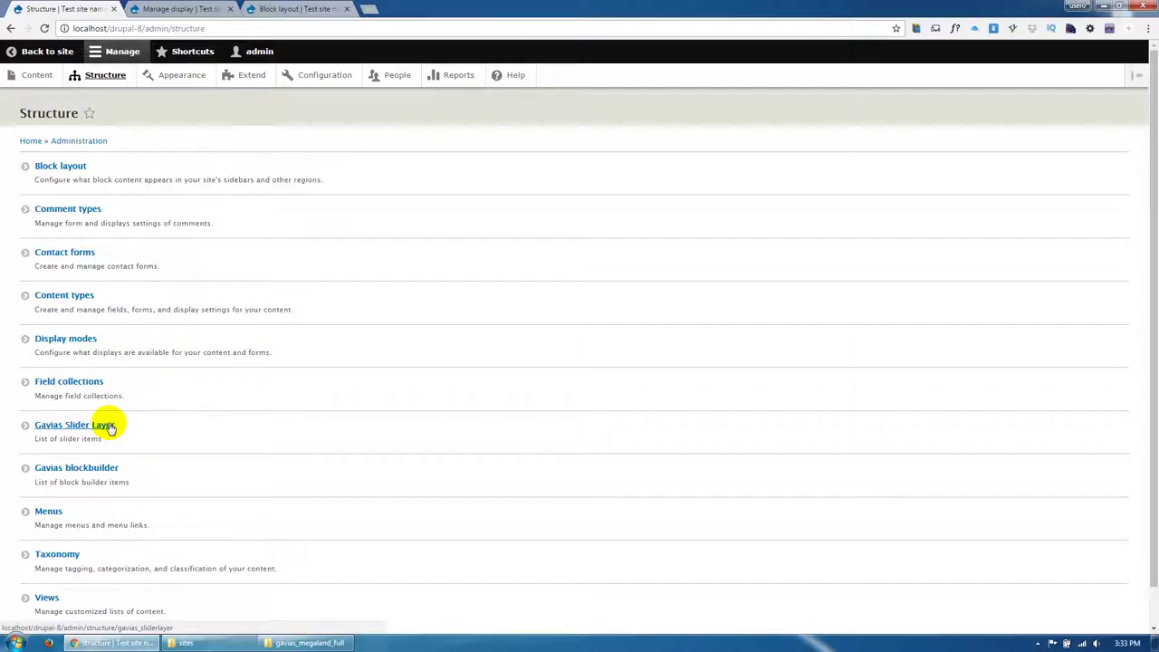
left_click(77, 258)
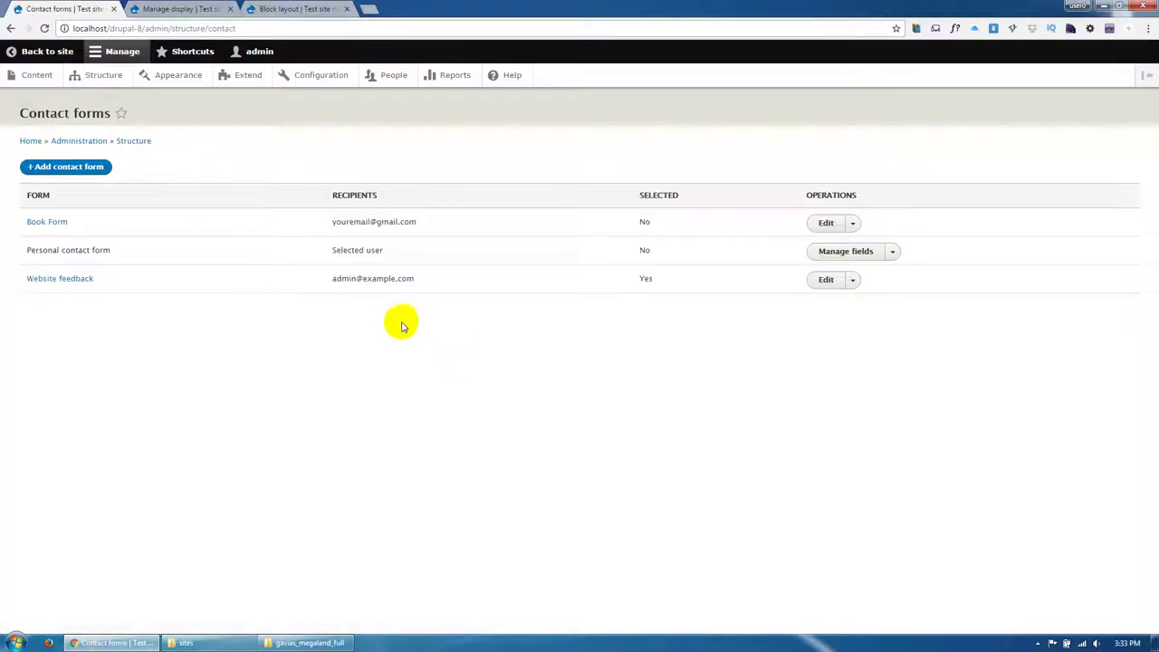
left_click(824, 280)
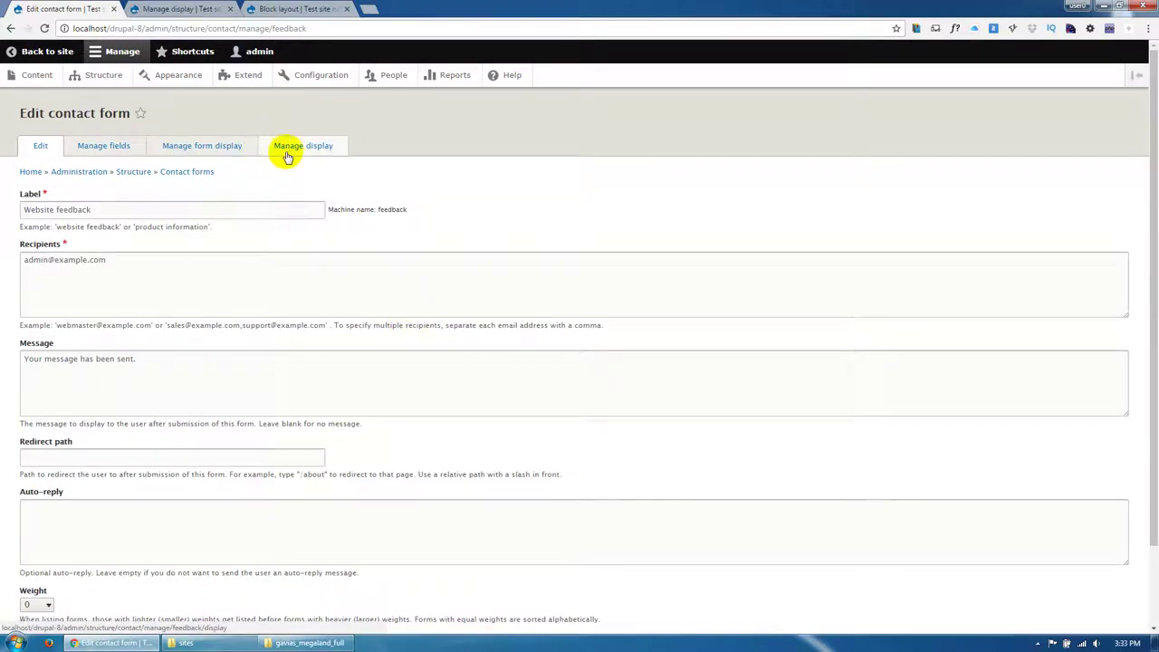
left_click(285, 152)
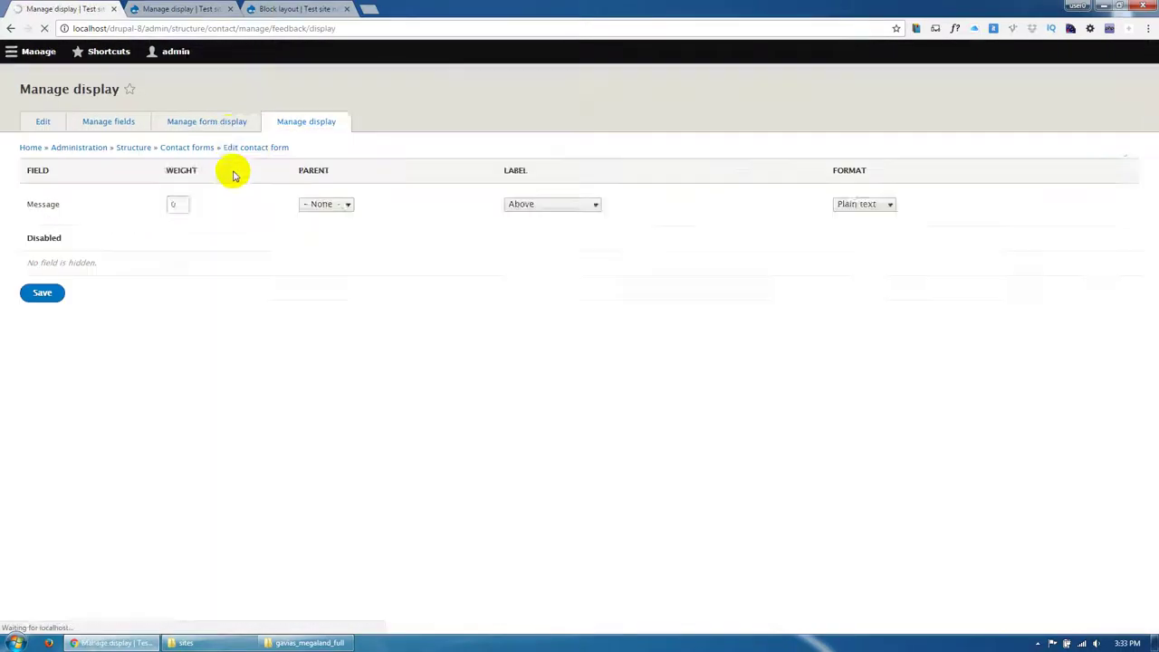
left_click(226, 151)
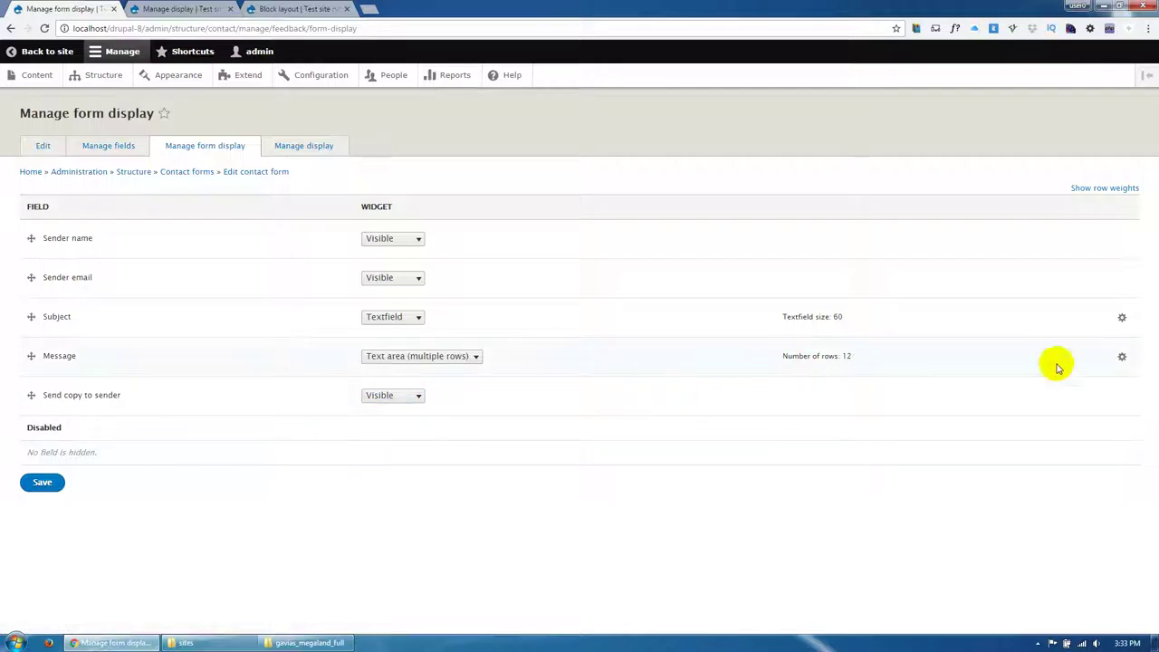
left_click(1123, 356)
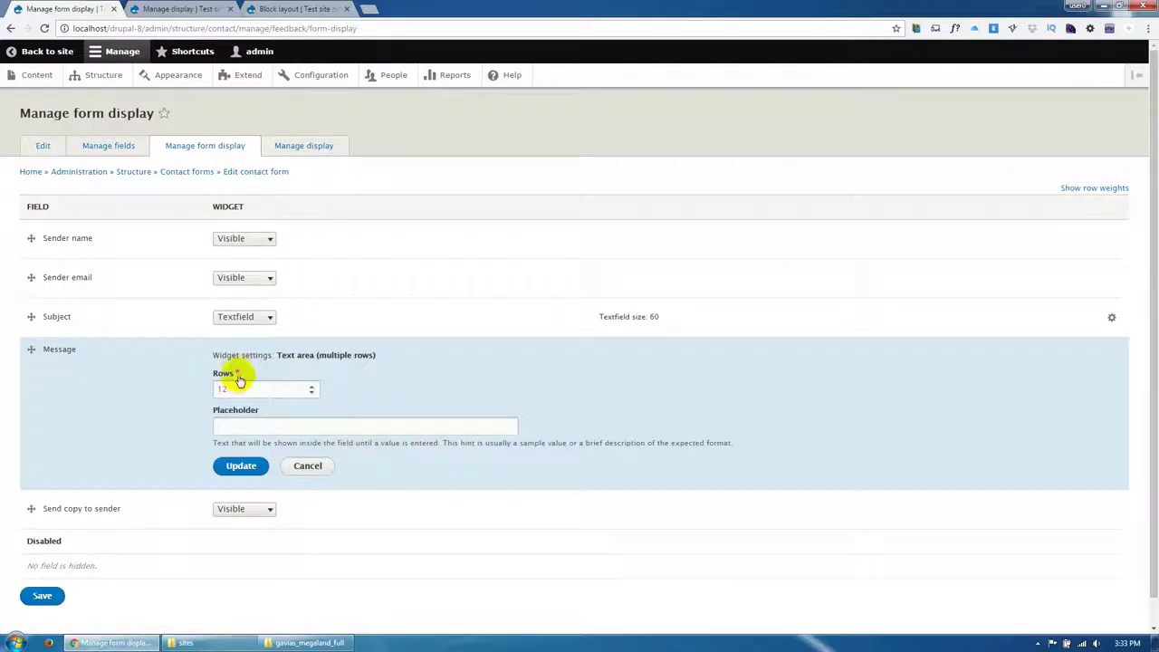
left_click_drag(237, 389, 186, 387)
type("6")
left_click(234, 471)
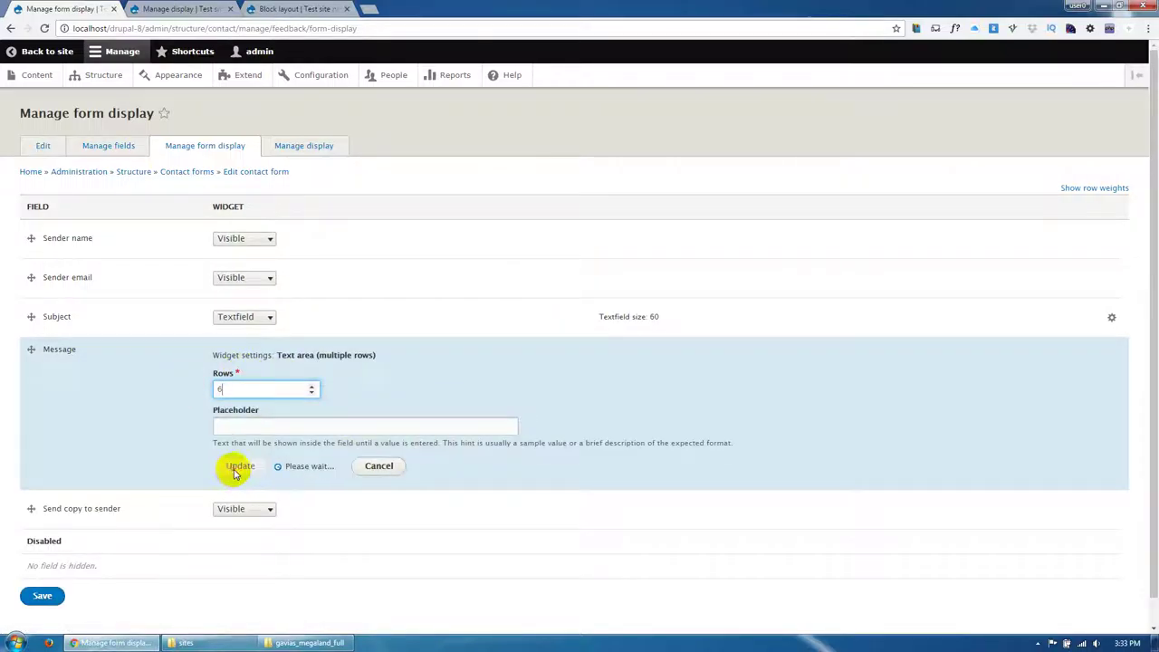
left_click(46, 481)
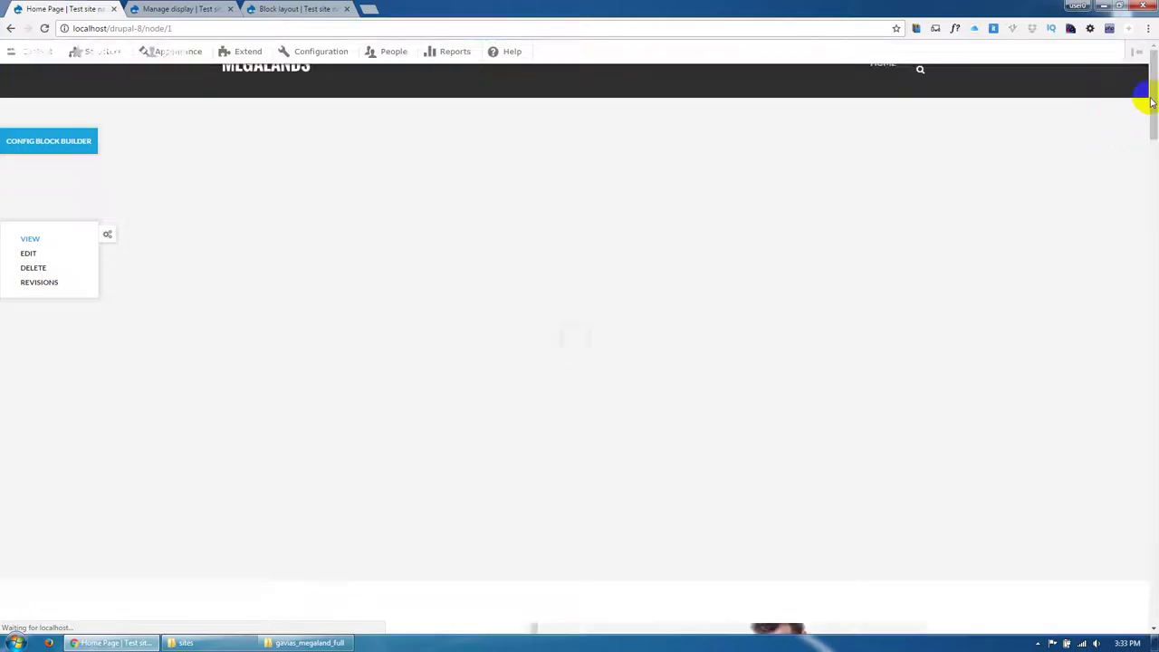
left_click_drag(1154, 109, 1153, 618)
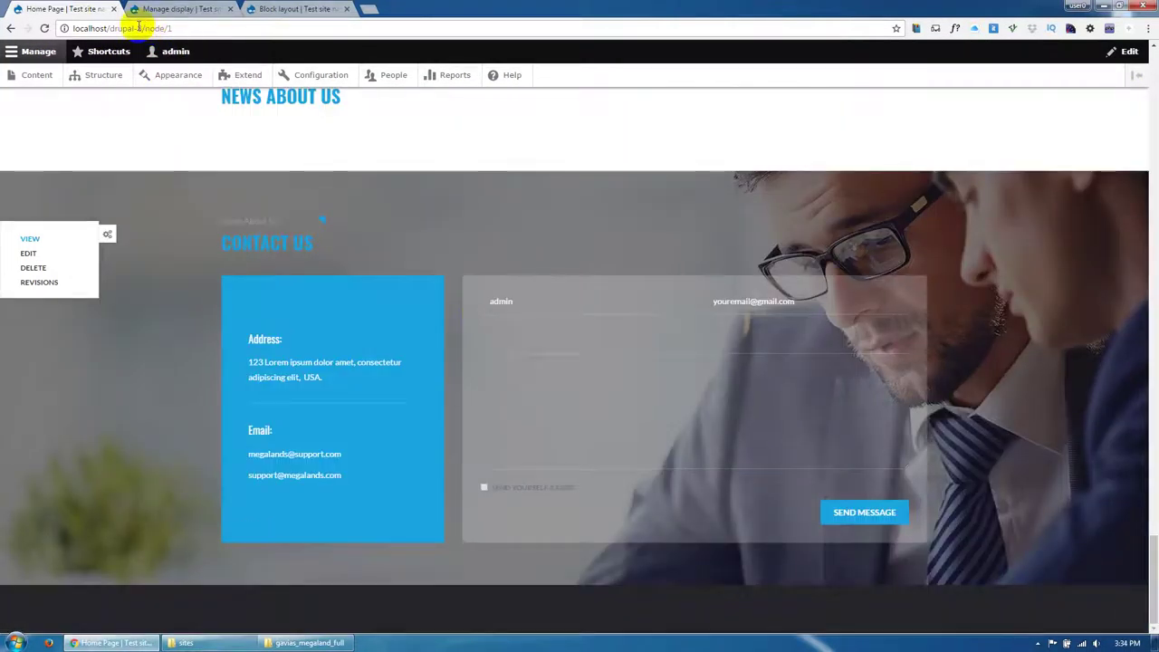
Step: Set the site's default front page to /node/1 in the basic site settings, save, and check the site's front page
left_click_drag(138, 27, 191, 29)
left_click(312, 81)
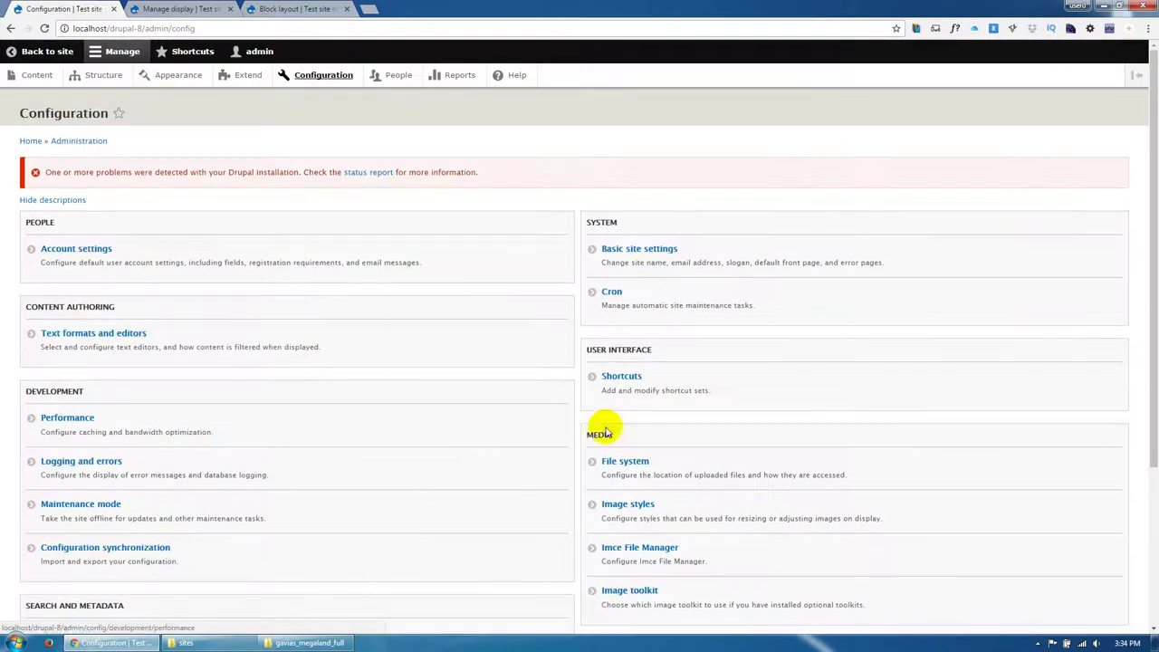
scroll(640, 466, "down", 2)
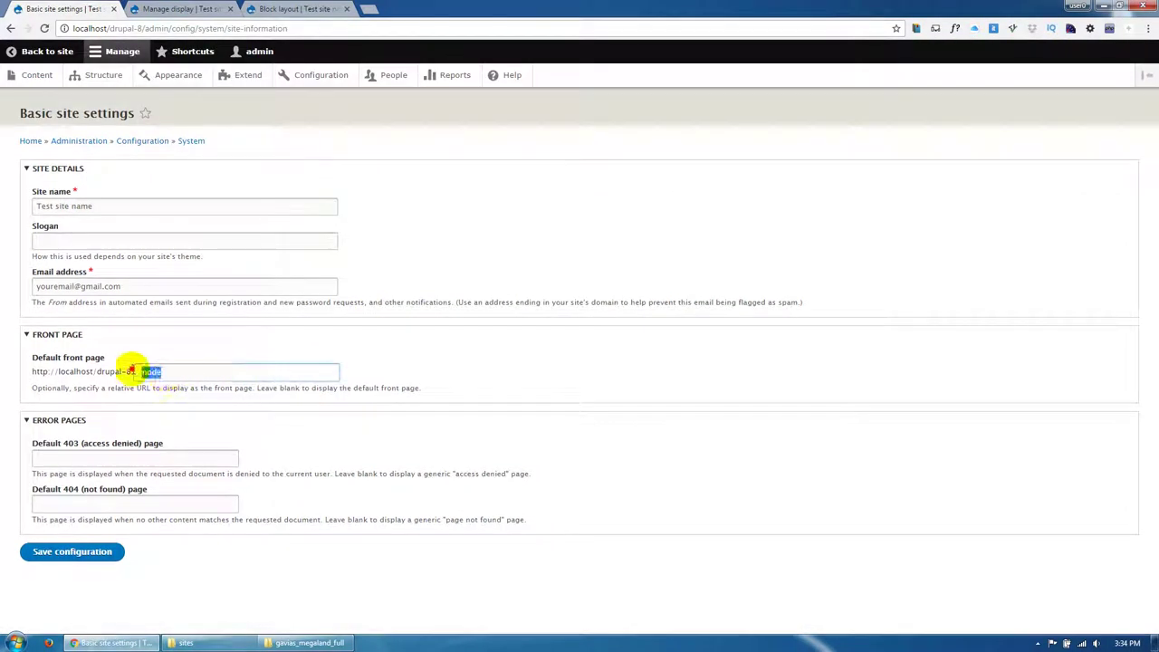
type("node/1")
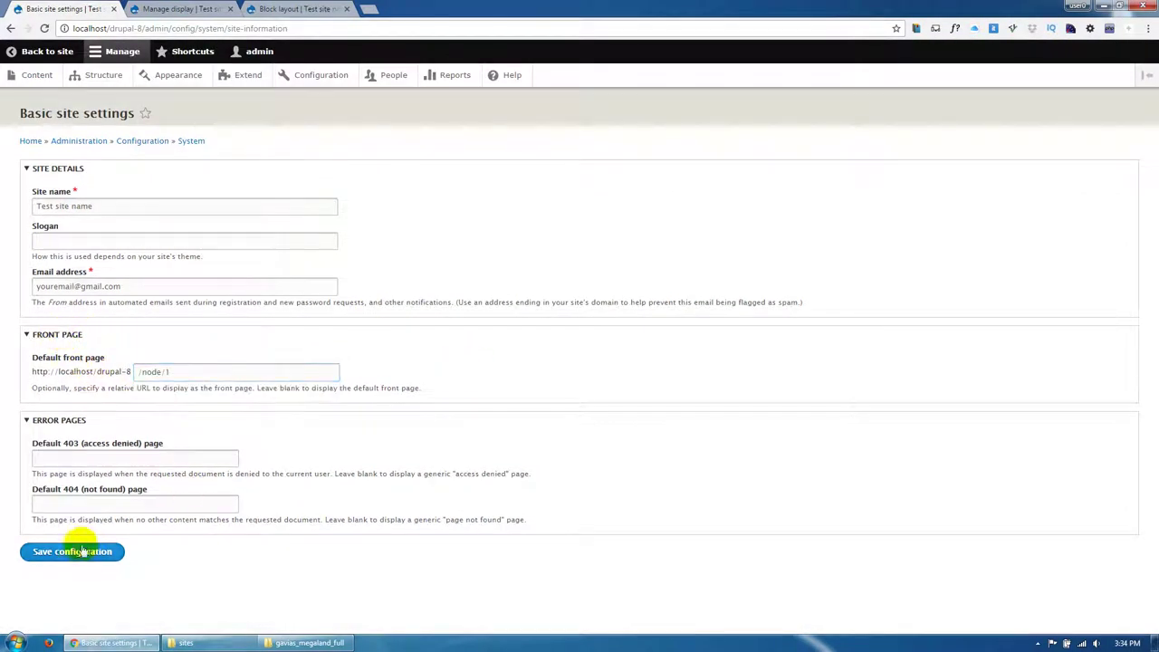
left_click(82, 551)
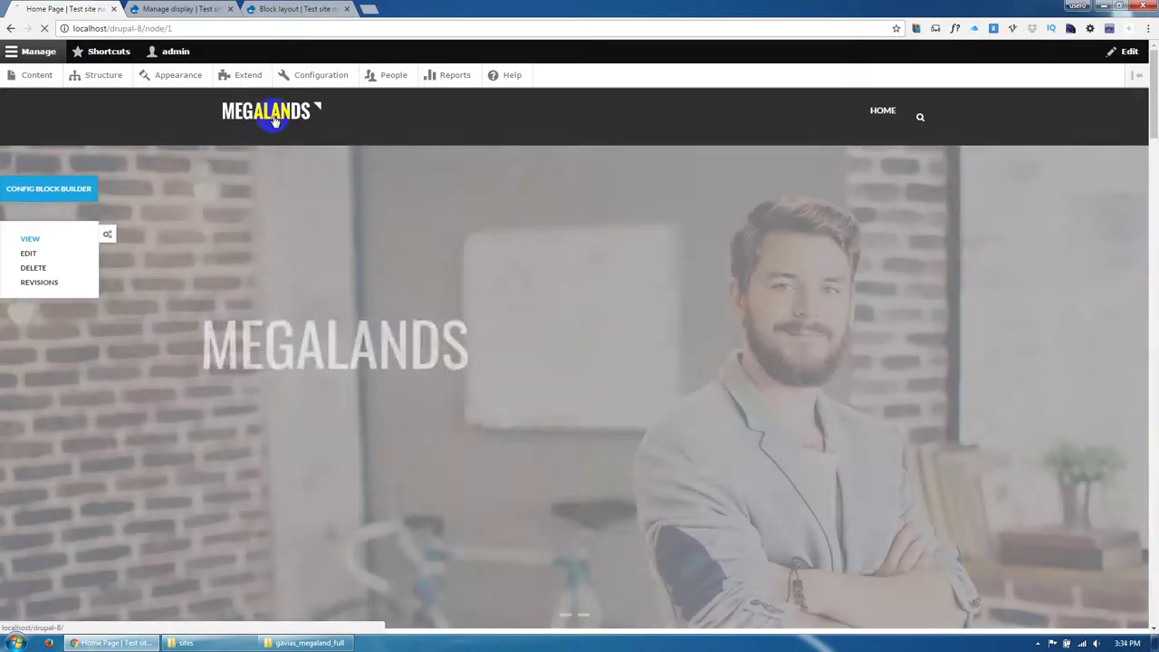
left_click(270, 120)
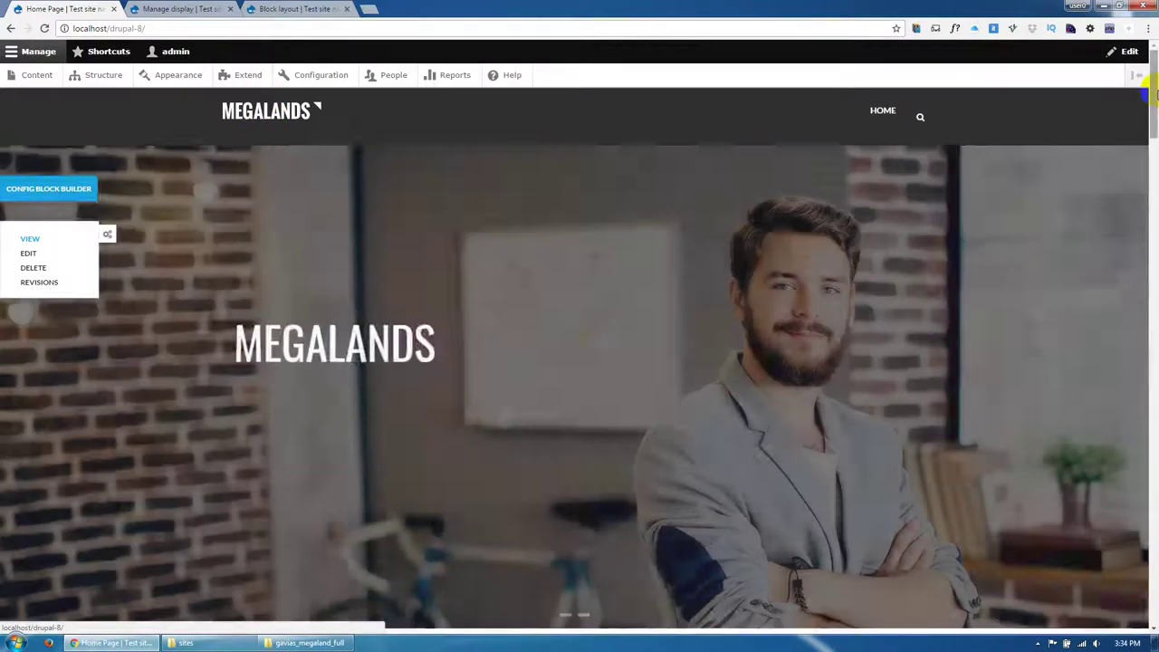
left_click_drag(1155, 95, 1154, 56)
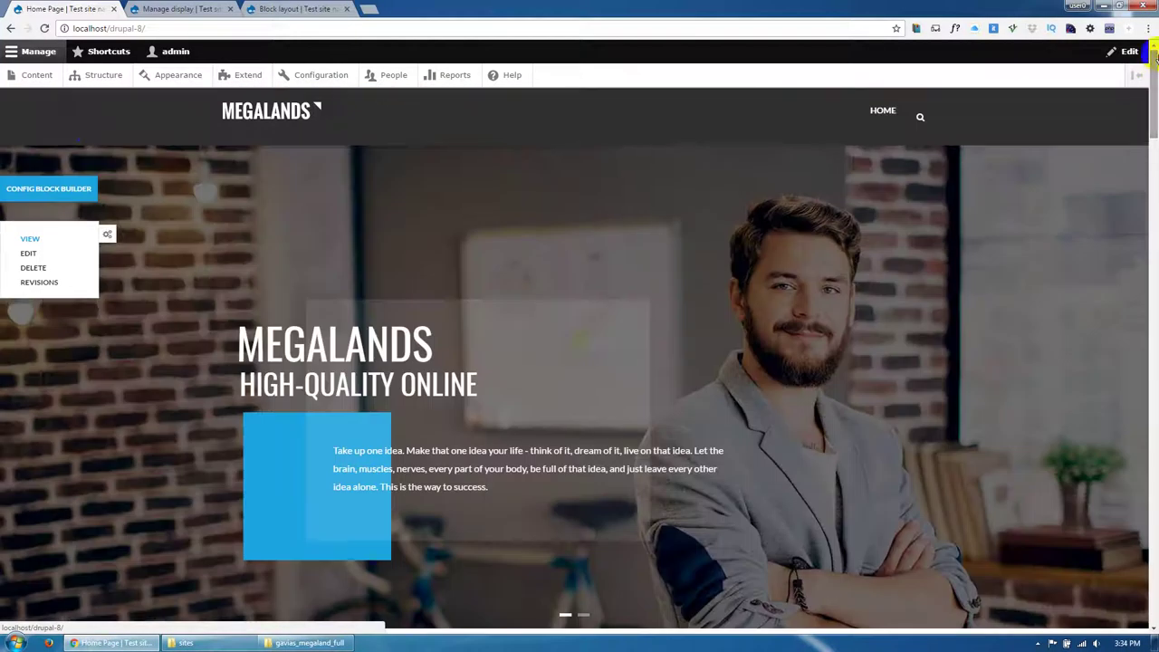
Step: Start a new Testimonial content item with the title Testimonial #1
left_click(104, 80)
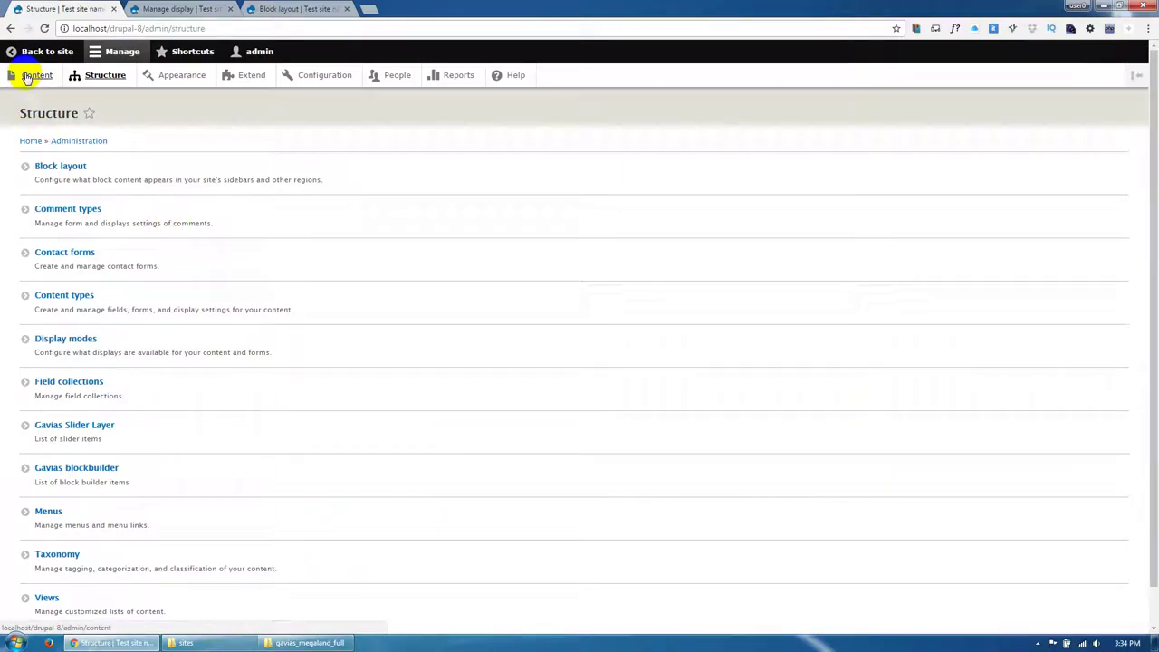
left_click(27, 74)
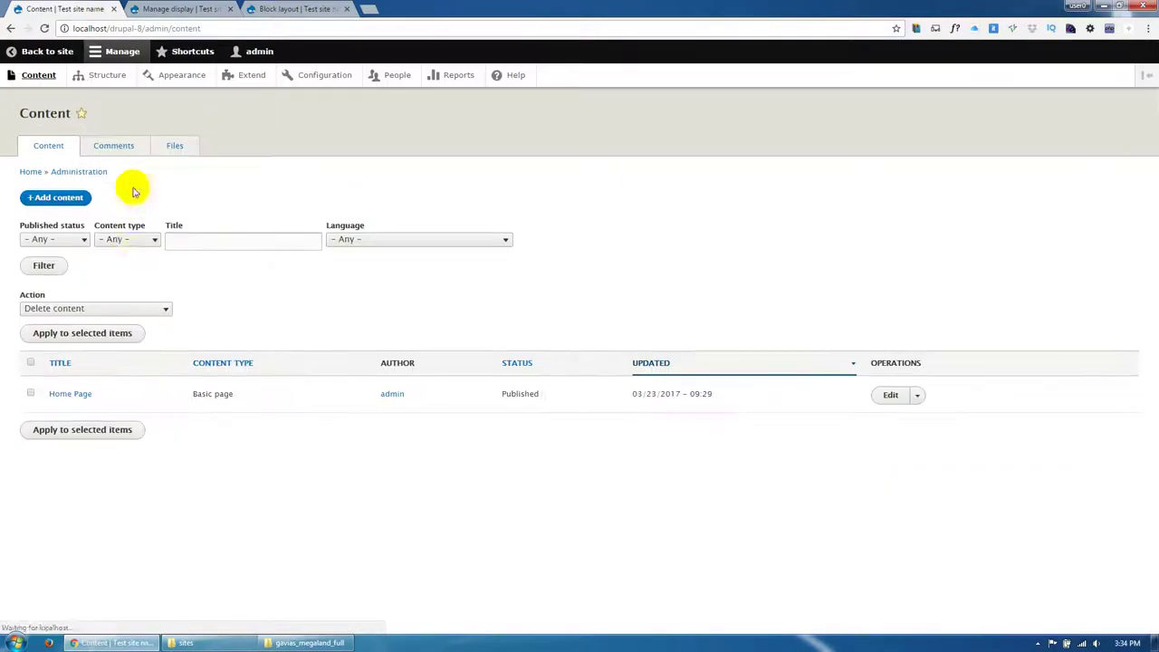
left_click(65, 199)
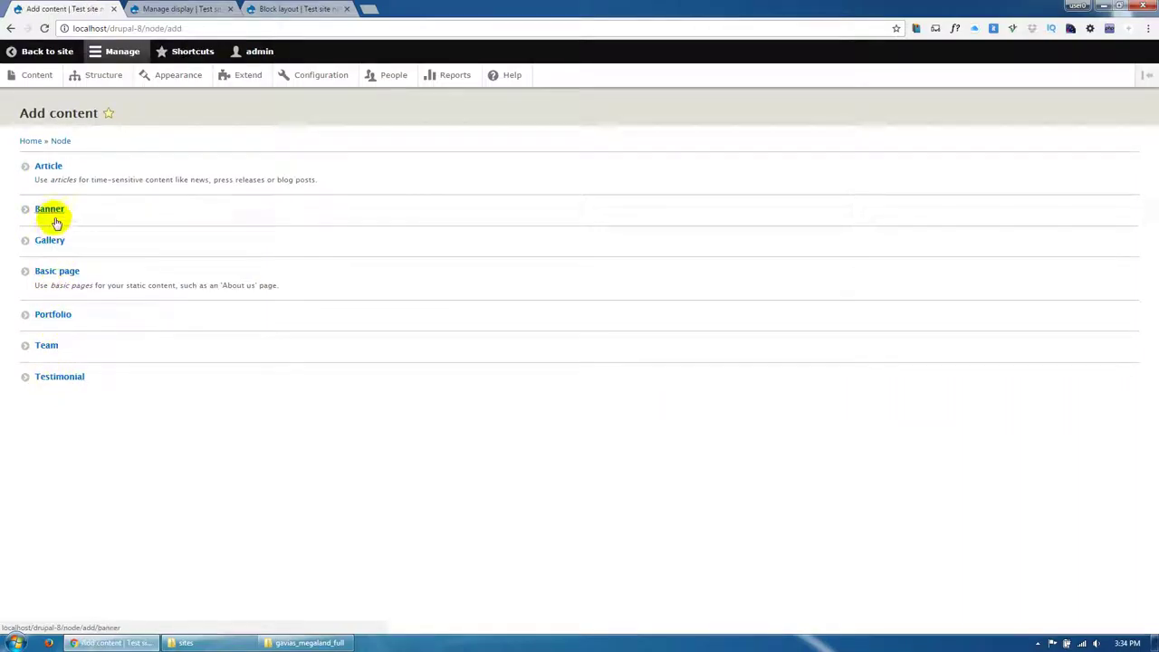
left_click(73, 379)
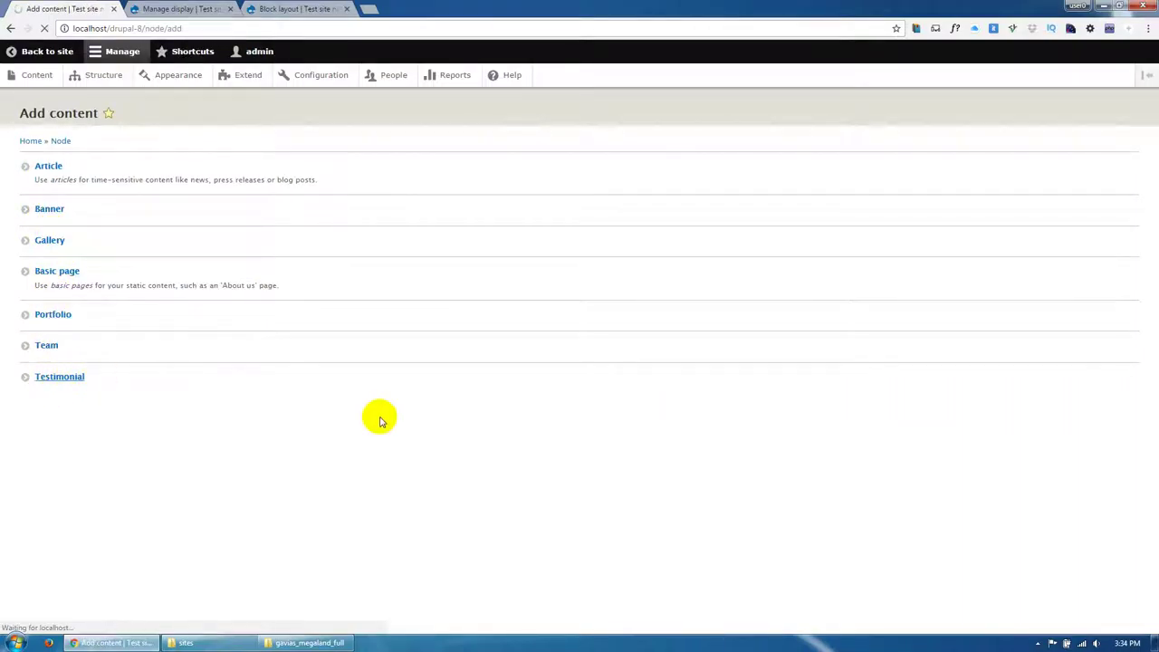
left_click(103, 180)
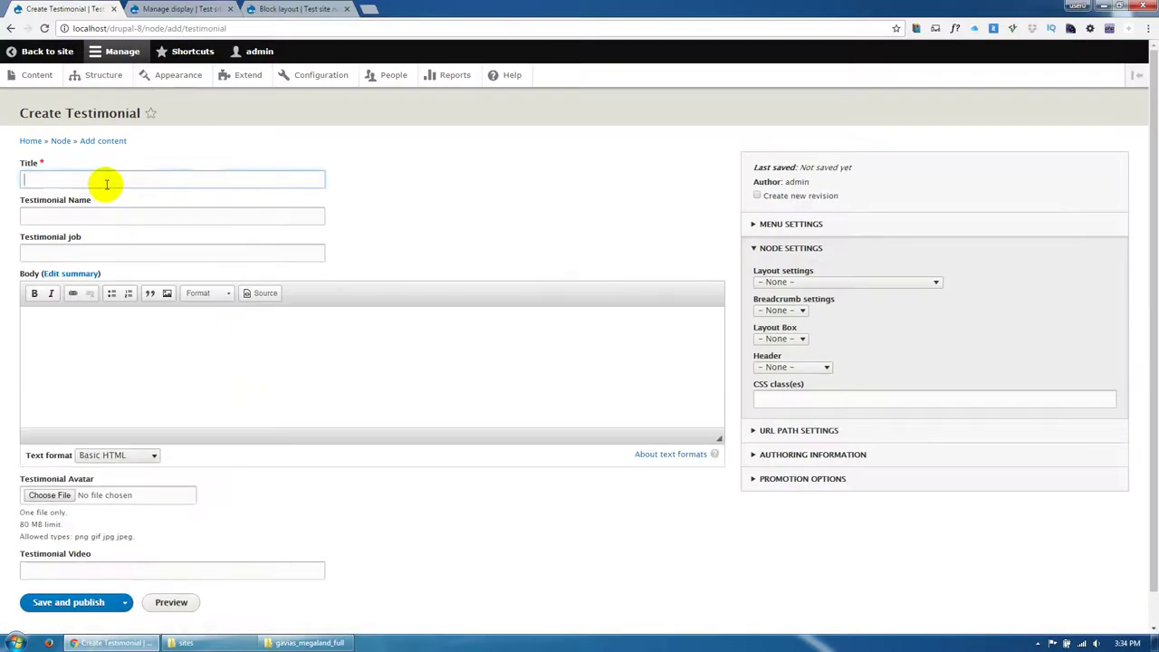
type("Testimonial #1")
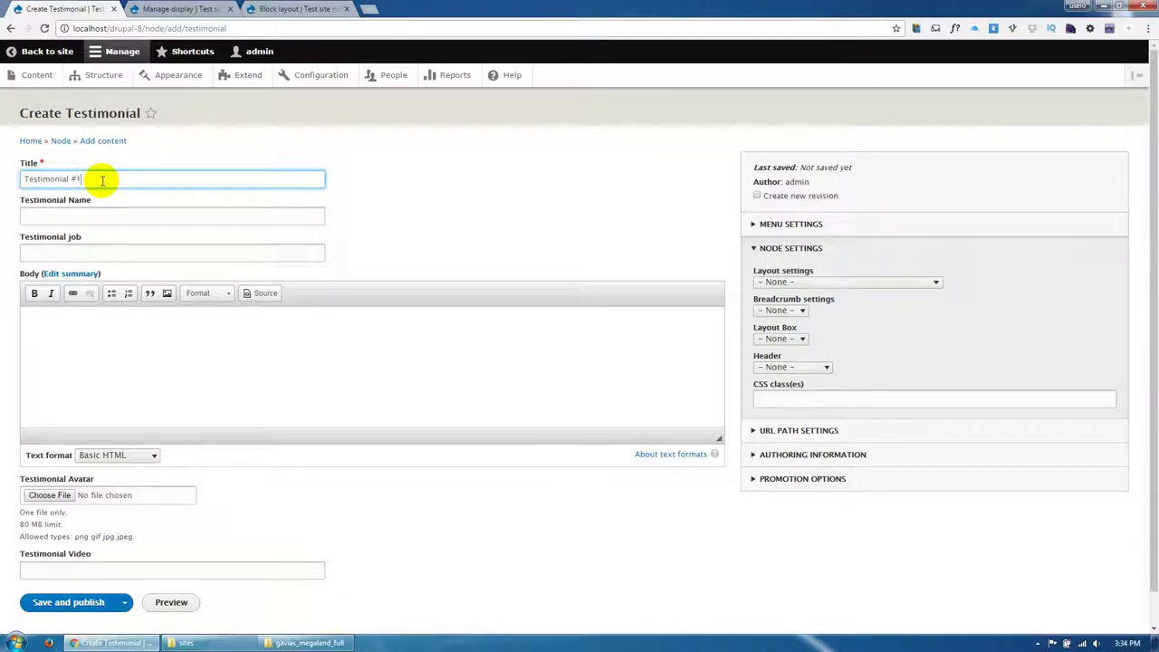
Step: Fill in the testimonial person's name and set the testimonial job to New York C
left_click(90, 218)
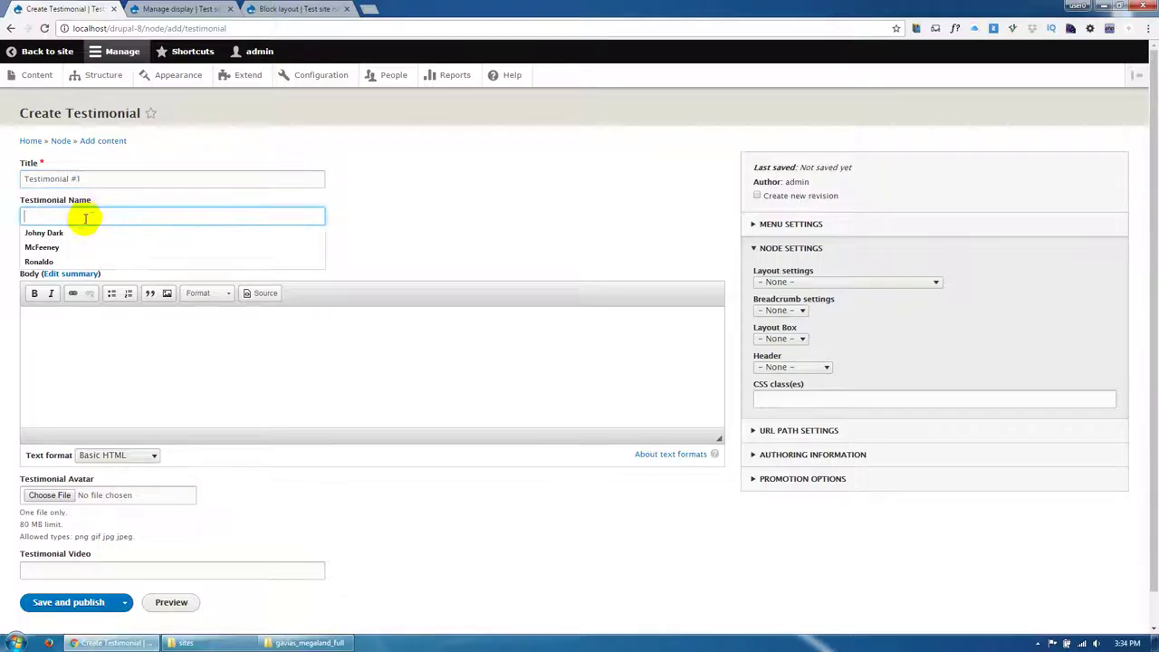
left_click(77, 229)
left_click(74, 250)
left_click(49, 269)
Step: Copy the start of the Home Page's About Us paragraph, through "Make that idea your life", into the testimonial's body
left_click(90, 355)
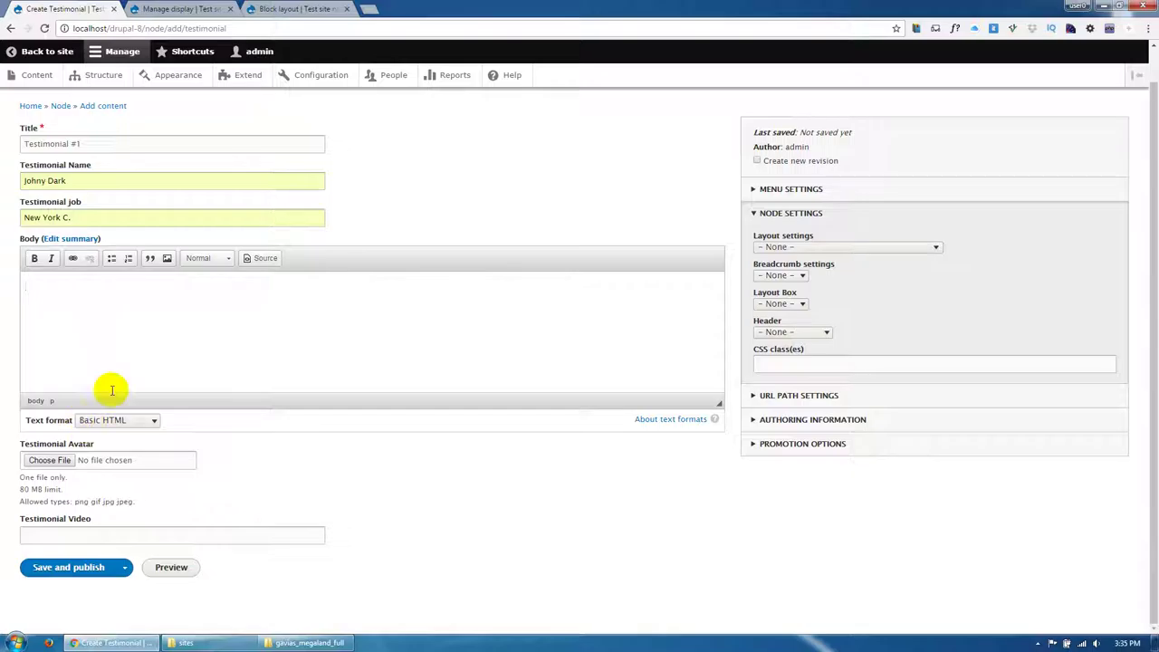
left_click(305, 7)
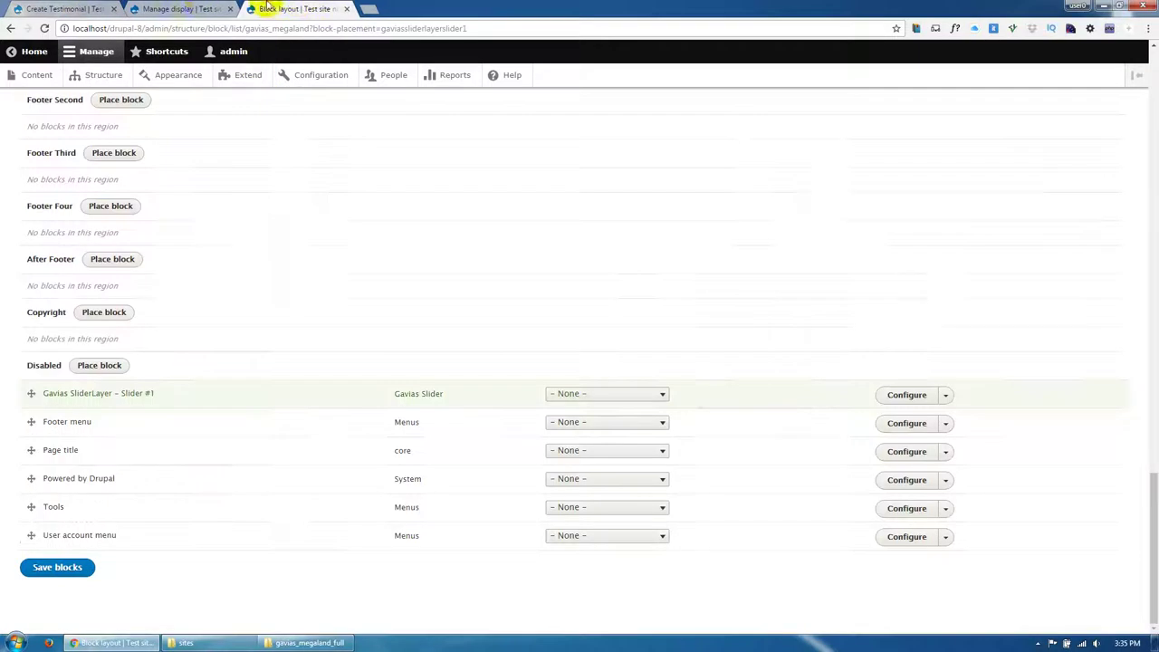
left_click(181, 8)
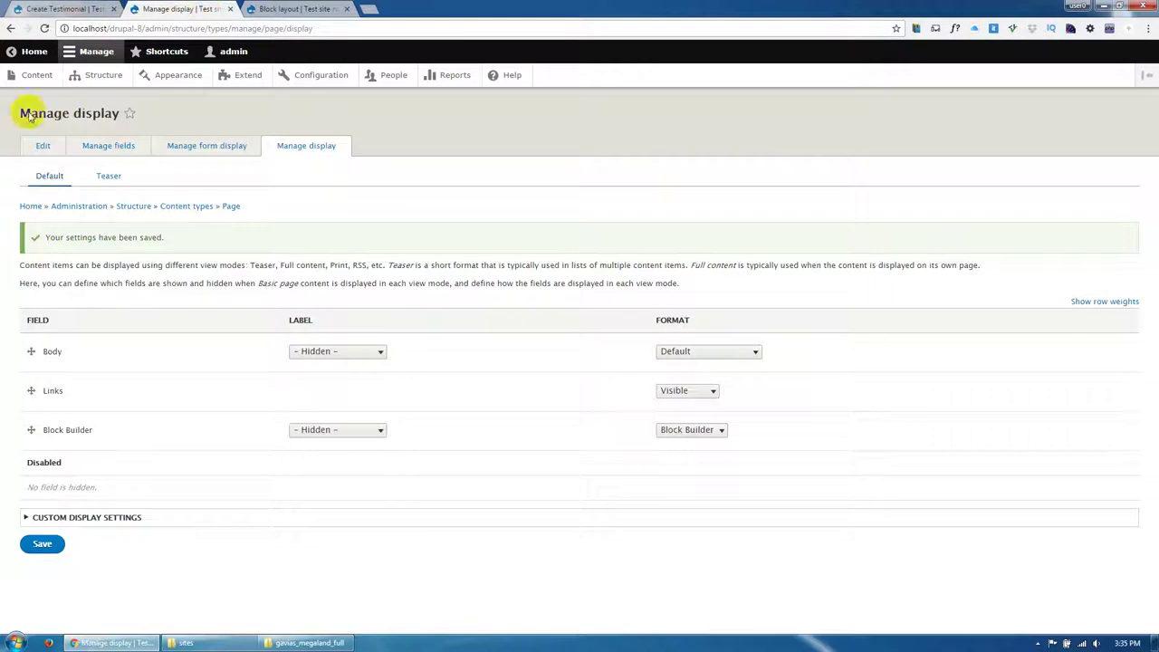
left_click(38, 6)
middle_click(30, 49)
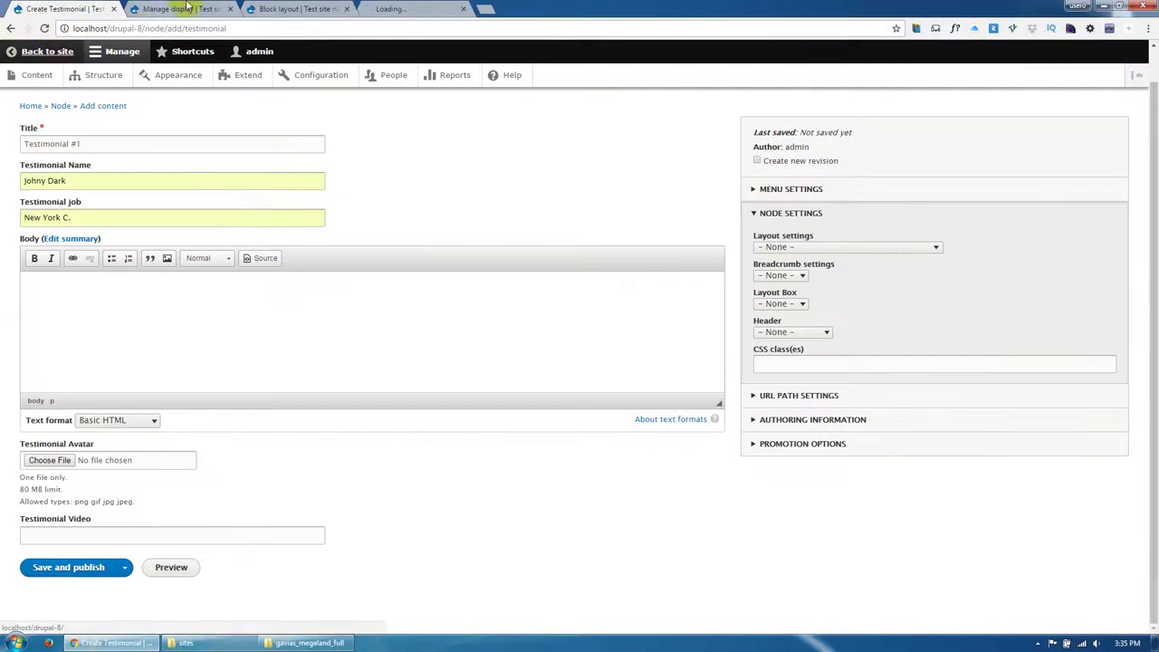
left_click(389, 9)
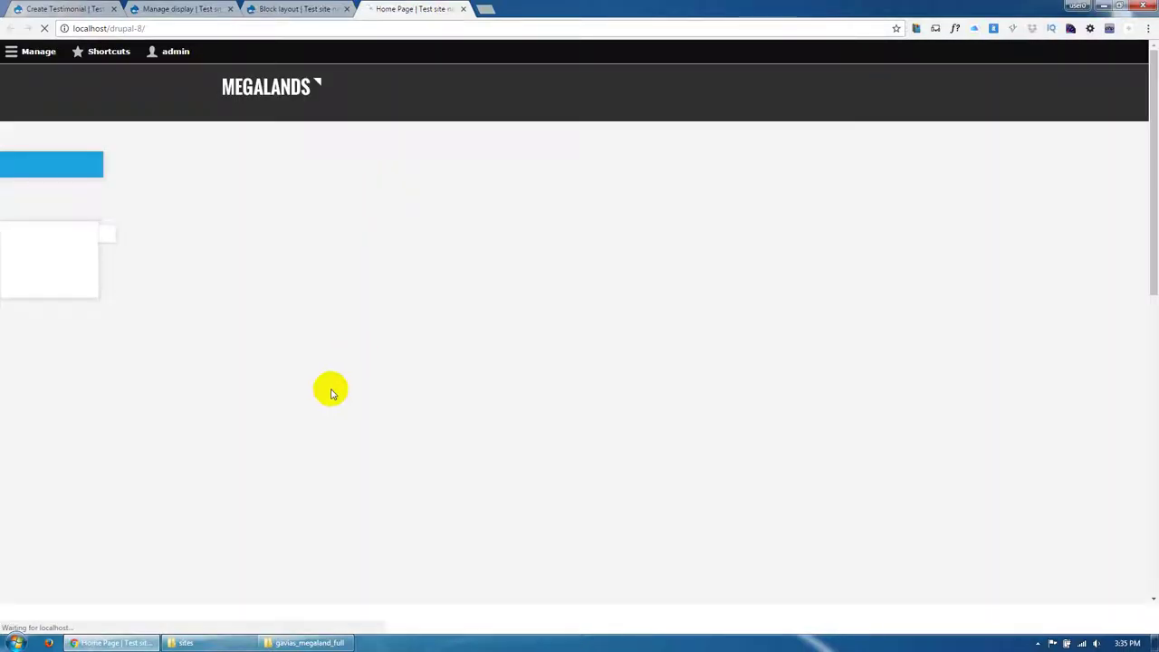
scroll(332, 392, "down", 5)
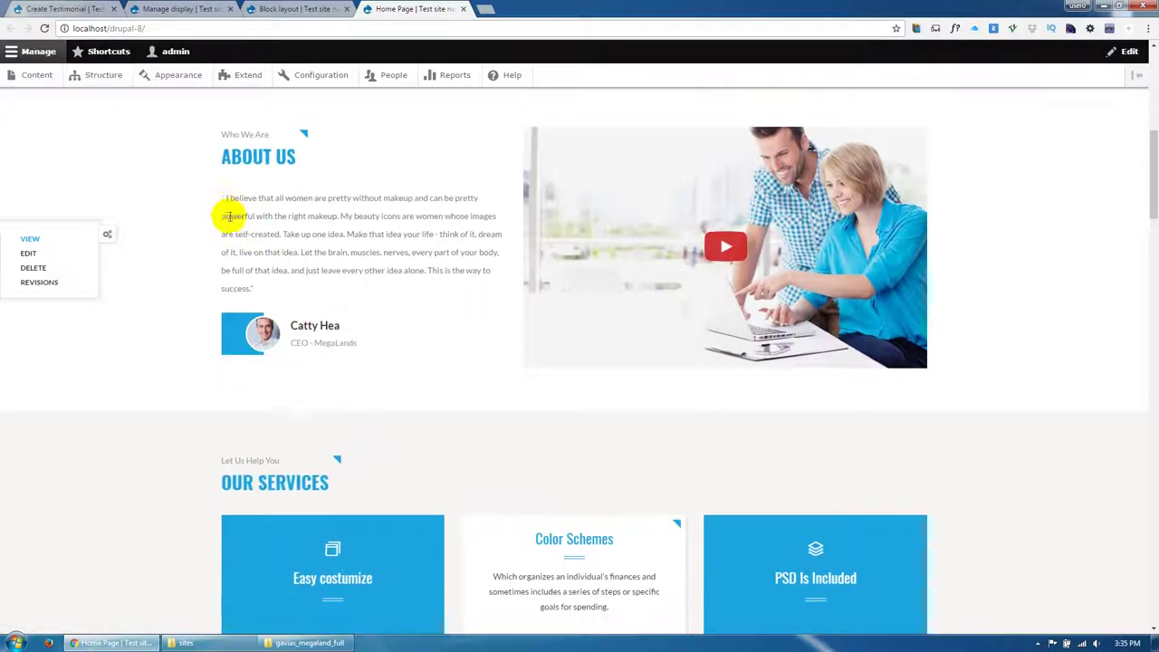
left_click_drag(225, 200, 435, 237)
key("ctrl+c")
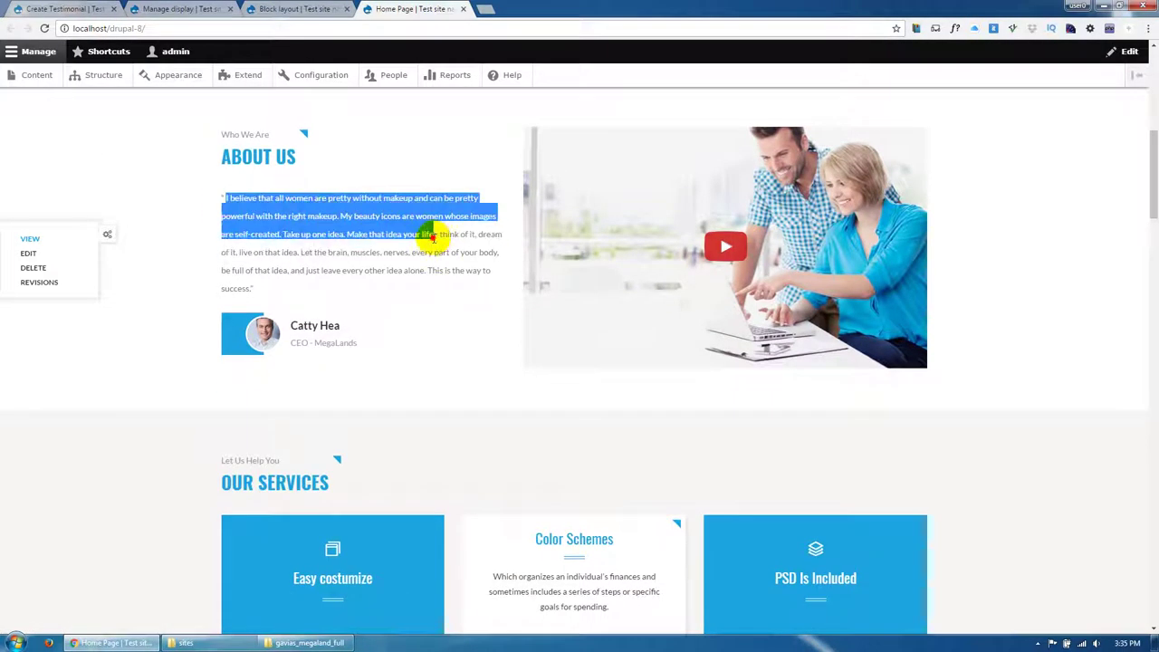
left_click(56, 8)
left_click(110, 318)
key("ctrl+v")
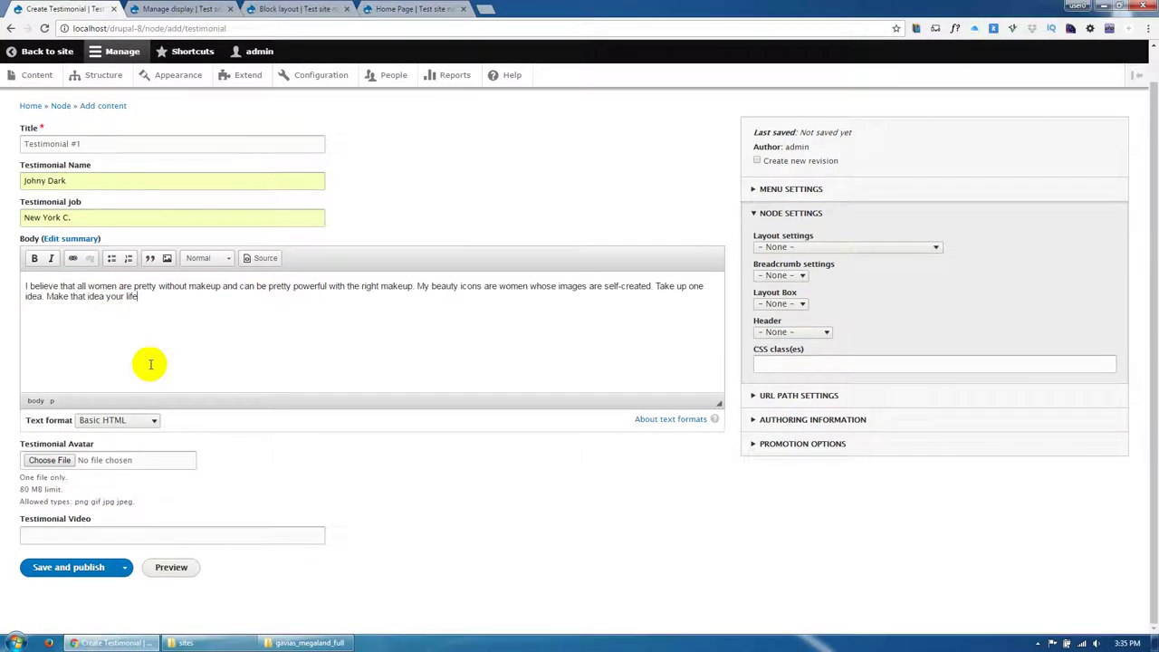
Step: Upload avatar-1.jpg from the private megaland project's sites/default/files/testimonial folder as the testimonial avatar
left_click(50, 460)
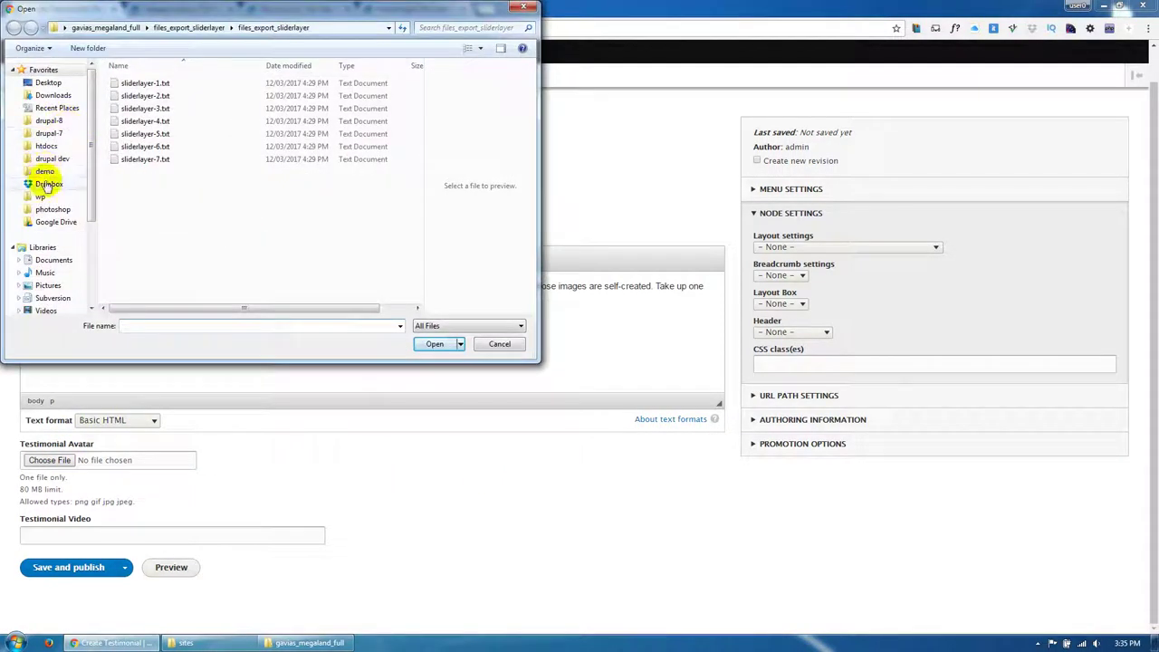
left_click(51, 160)
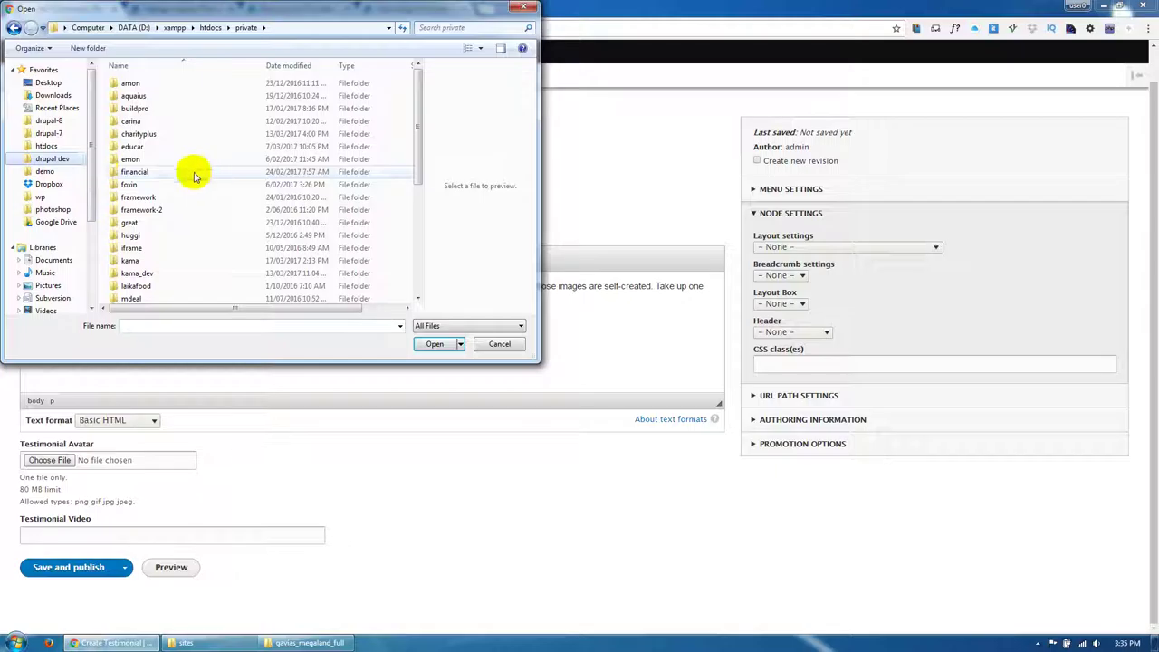
scroll(171, 217, "down", 3)
double_click(150, 209)
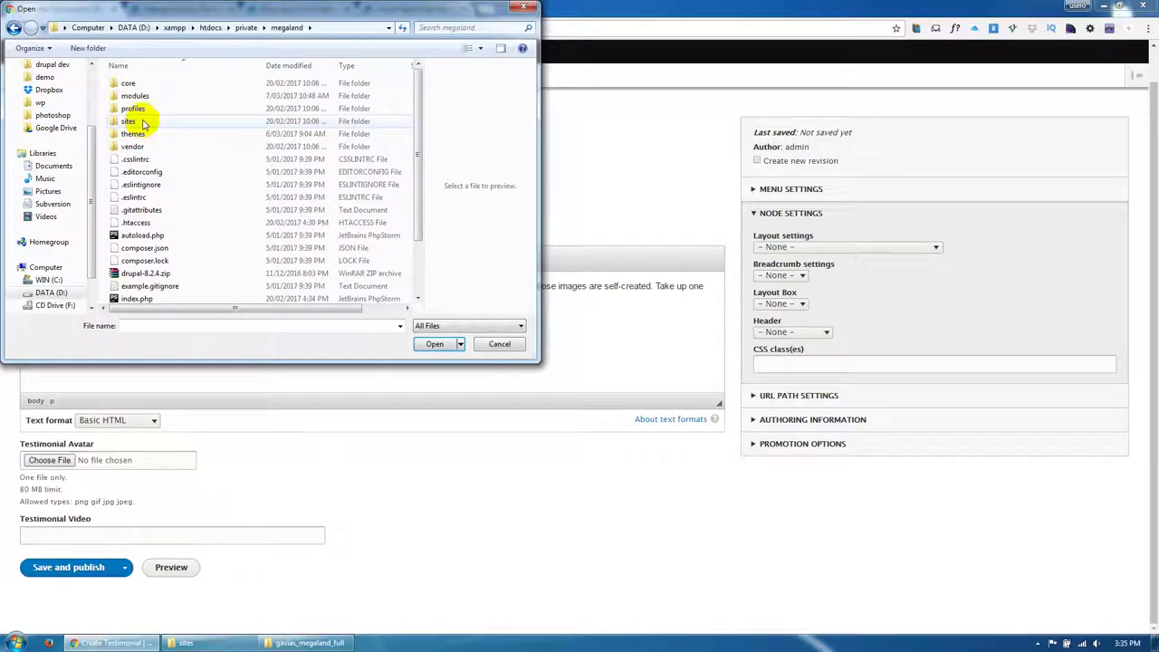
left_click(142, 125)
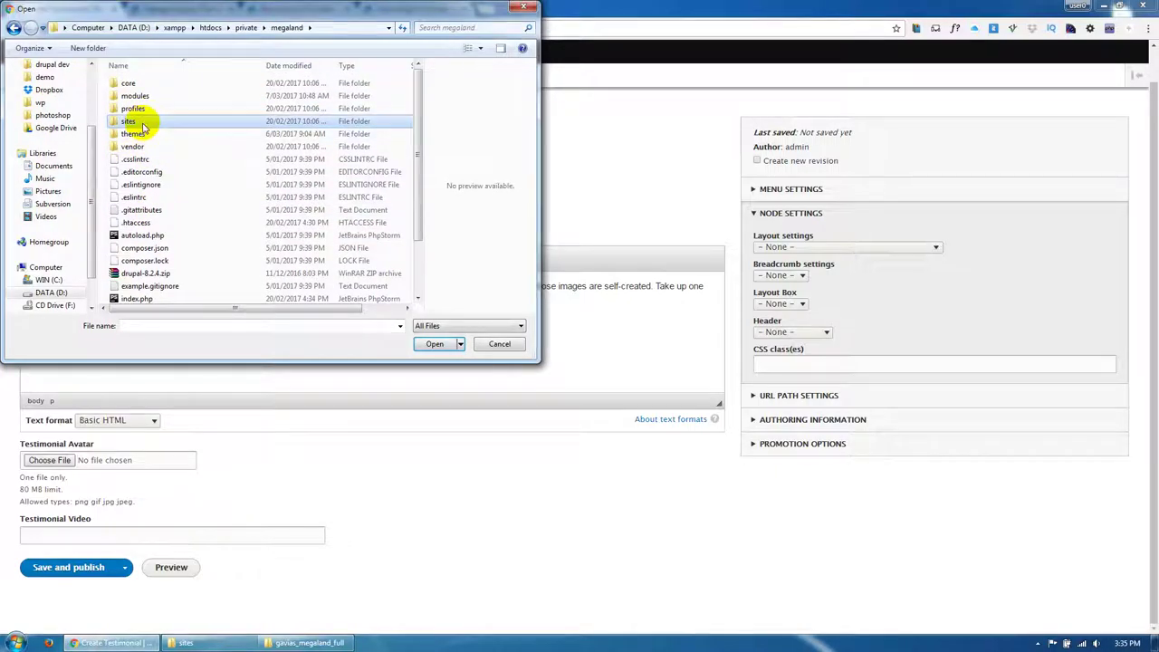
double_click(142, 124)
left_click(142, 95)
double_click(138, 83)
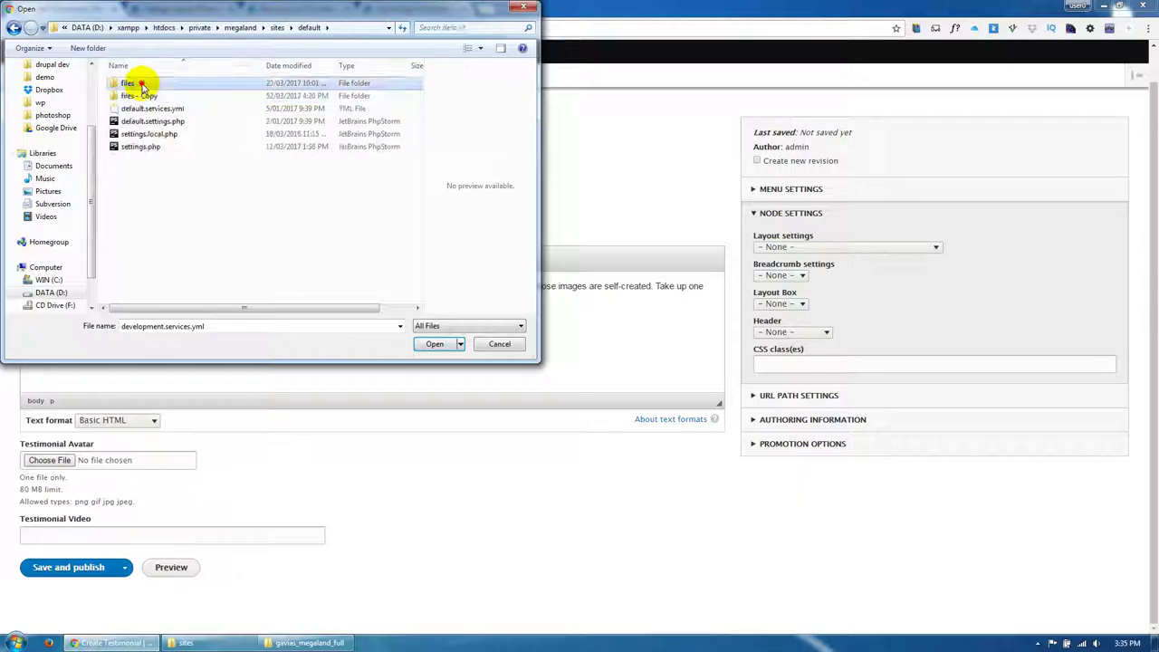
double_click(141, 85)
left_click(141, 248)
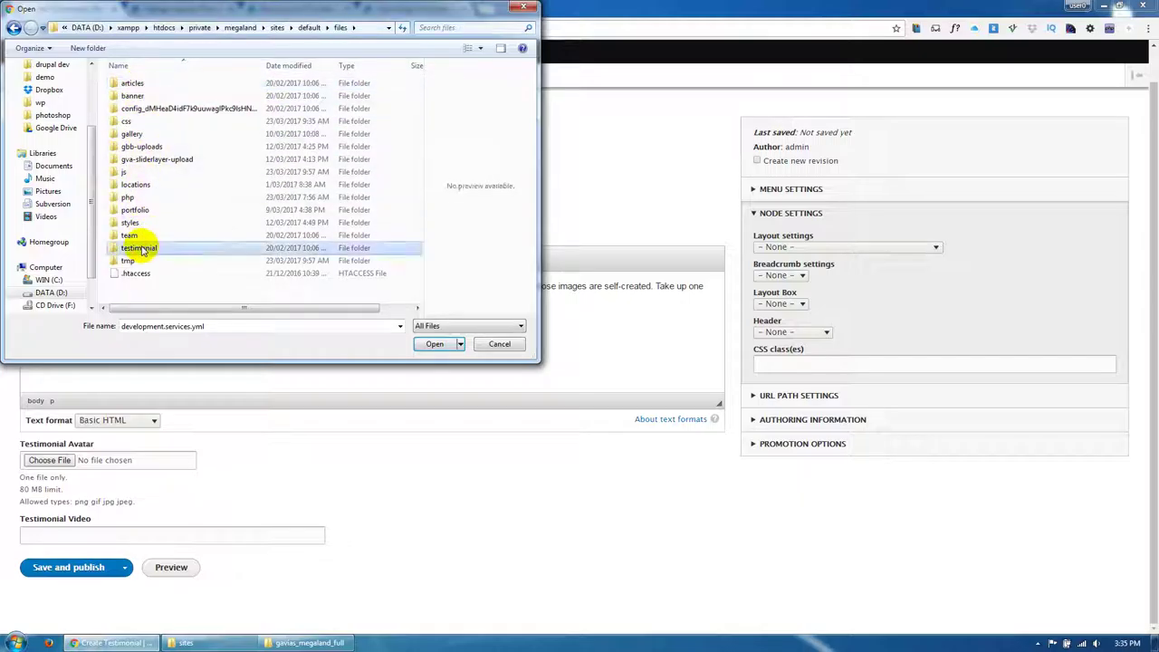
double_click(140, 248)
double_click(136, 95)
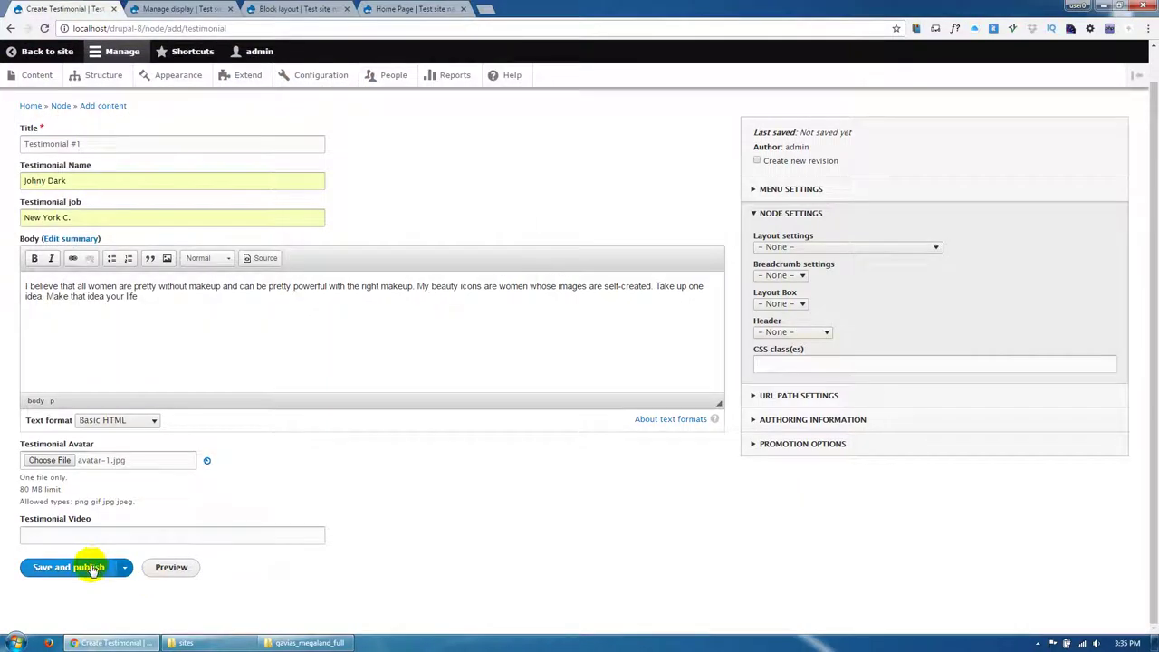
Step: Save and publish the testimonial, and check how it displays between the Works and Team Members sections of the front page
scroll(77, 582, "down", 2)
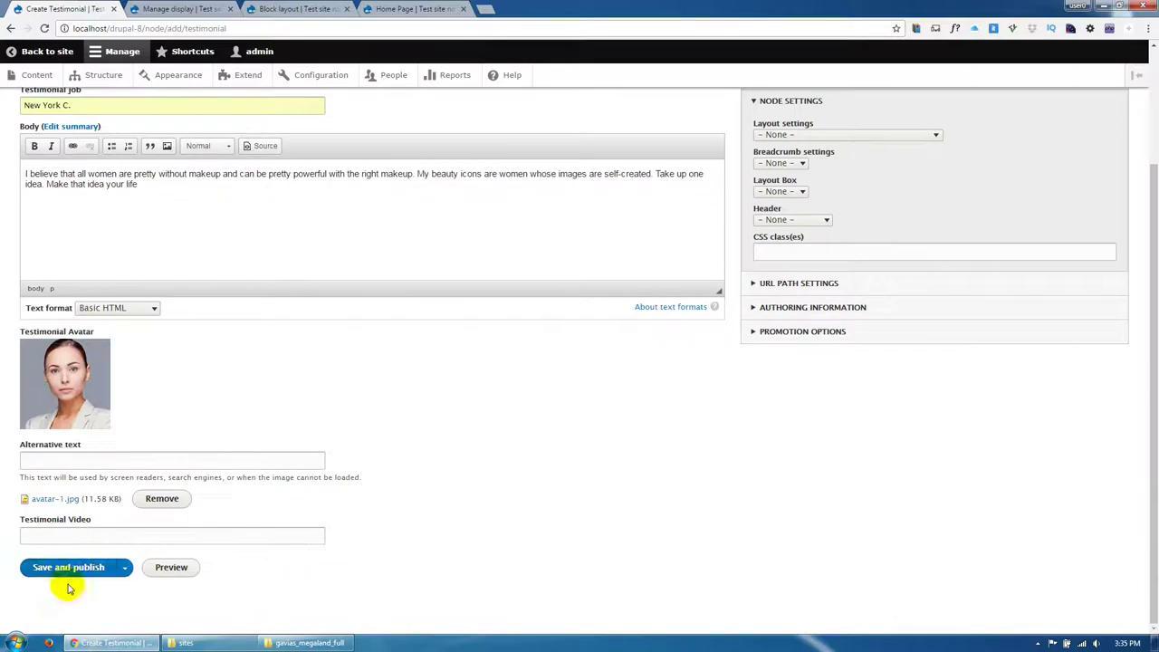
left_click(68, 568)
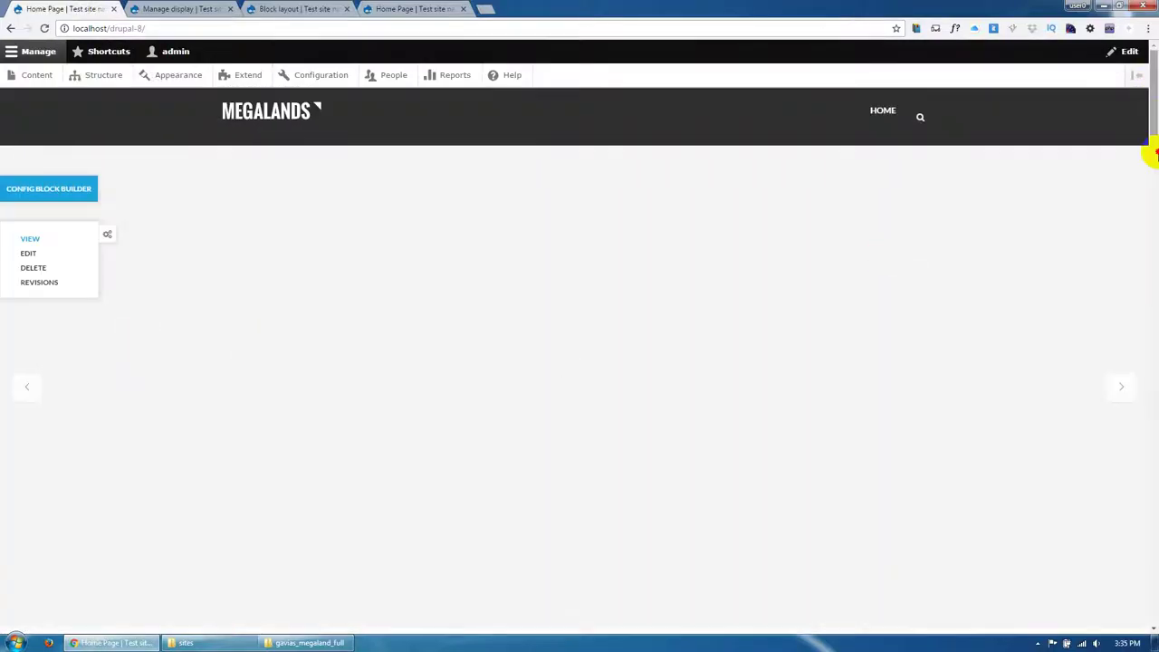
left_click_drag(1152, 154, 1150, 406)
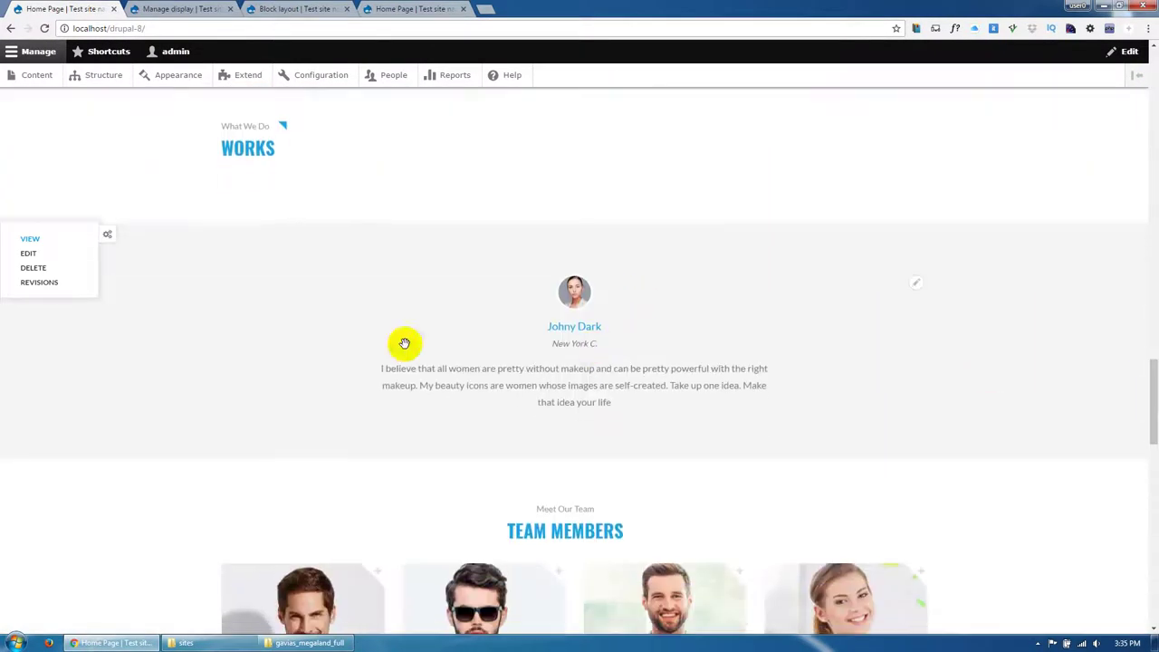
scroll(590, 226, "down", 12)
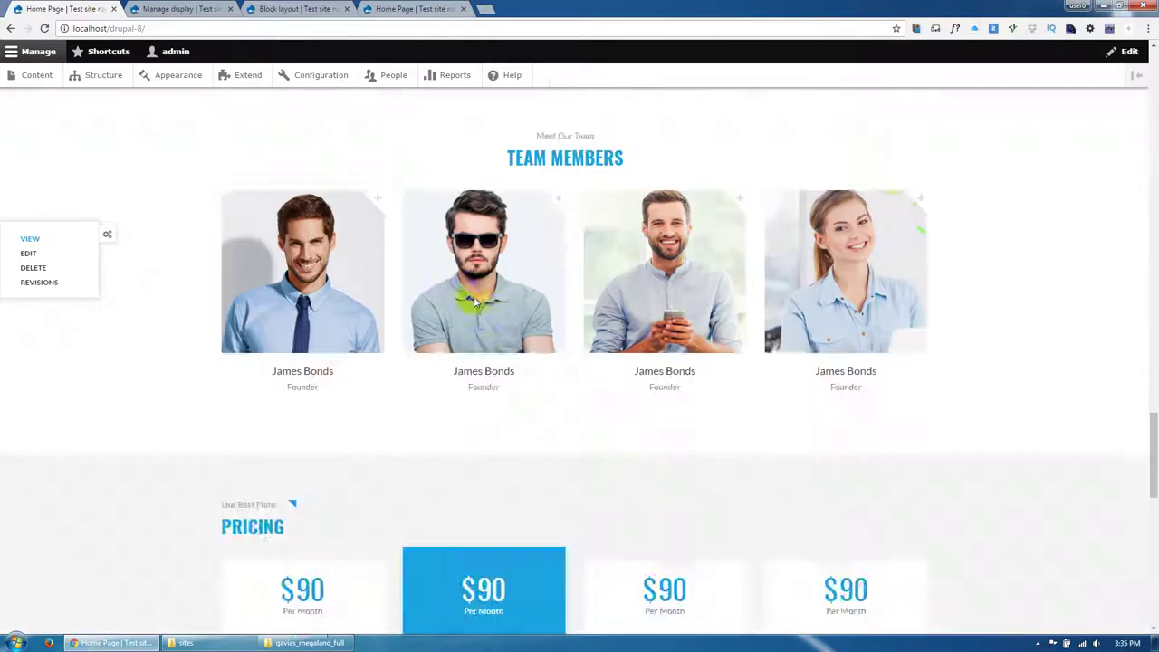
scroll(474, 297, "up", 20)
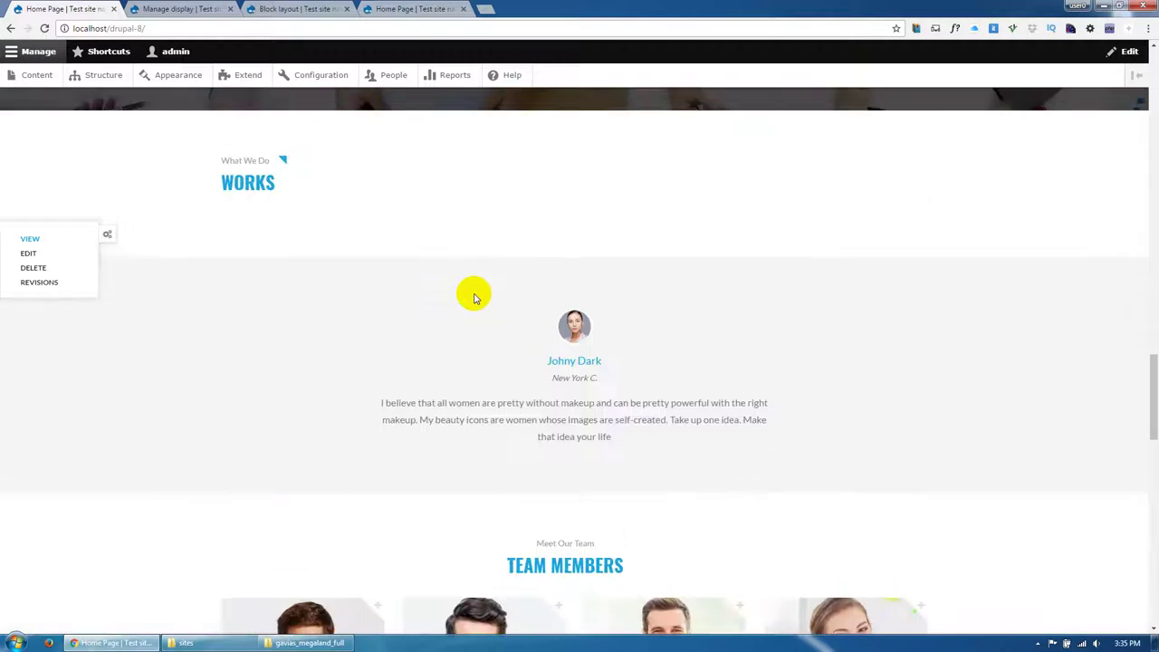
scroll(474, 298, "up", 8)
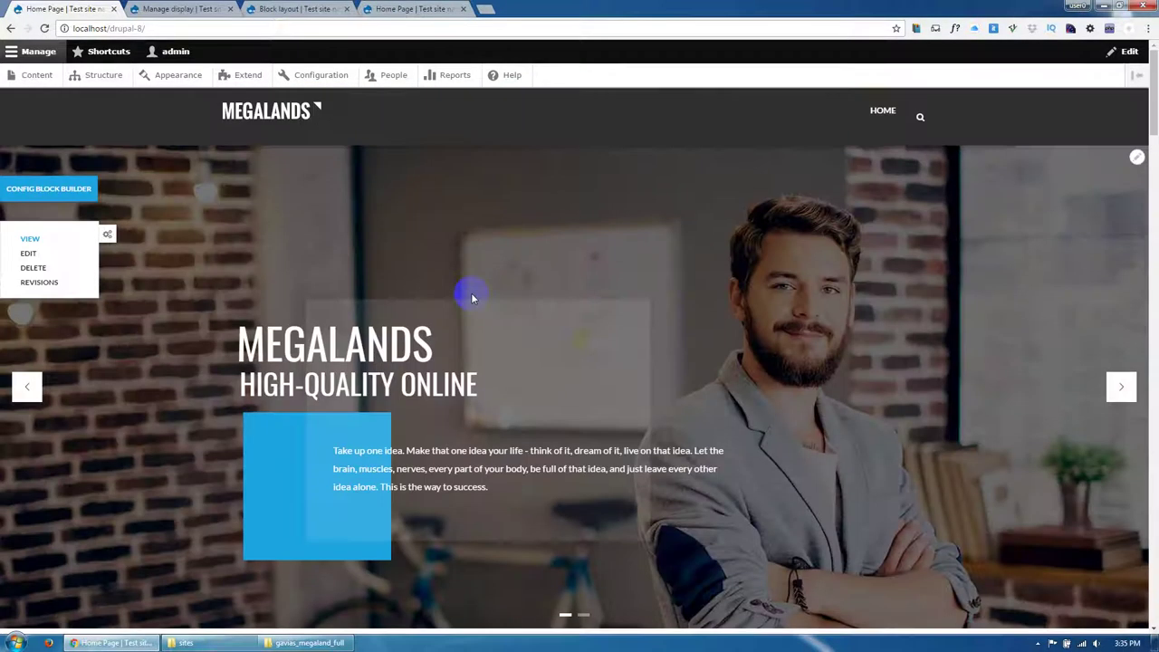